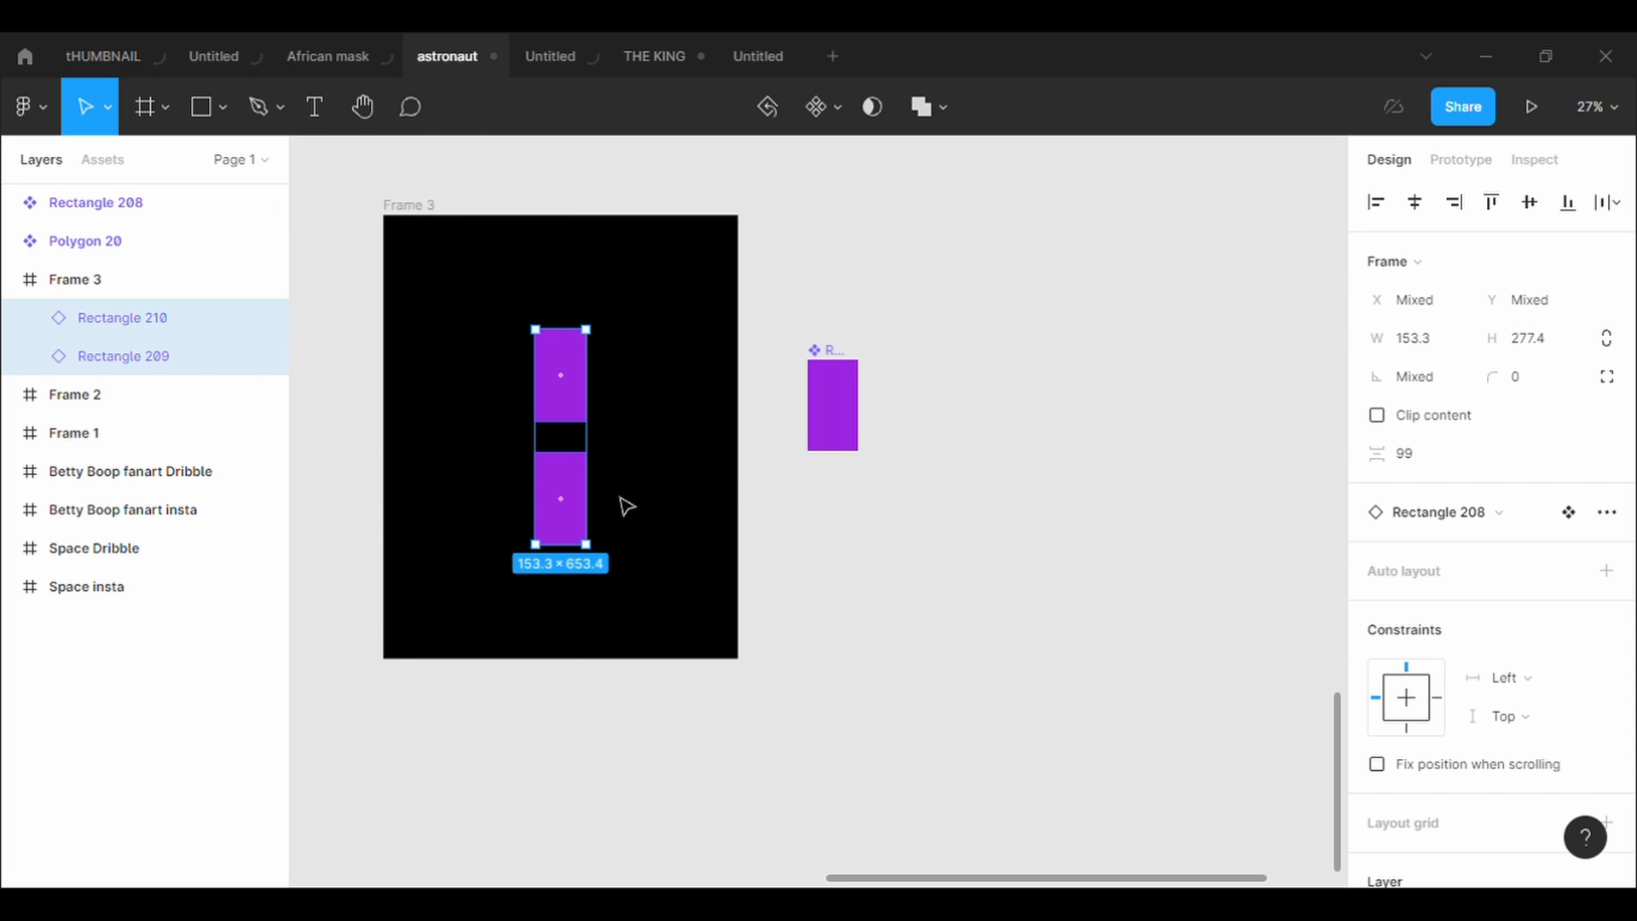
# Paste a copy of the two purple rectangles in Frame 3 and rotate it 90° to form a cross
pyautogui.hotkey('ctrl', 'v')
pyautogui.moveTo(610, 577); pyautogui.dragTo(464, 478)
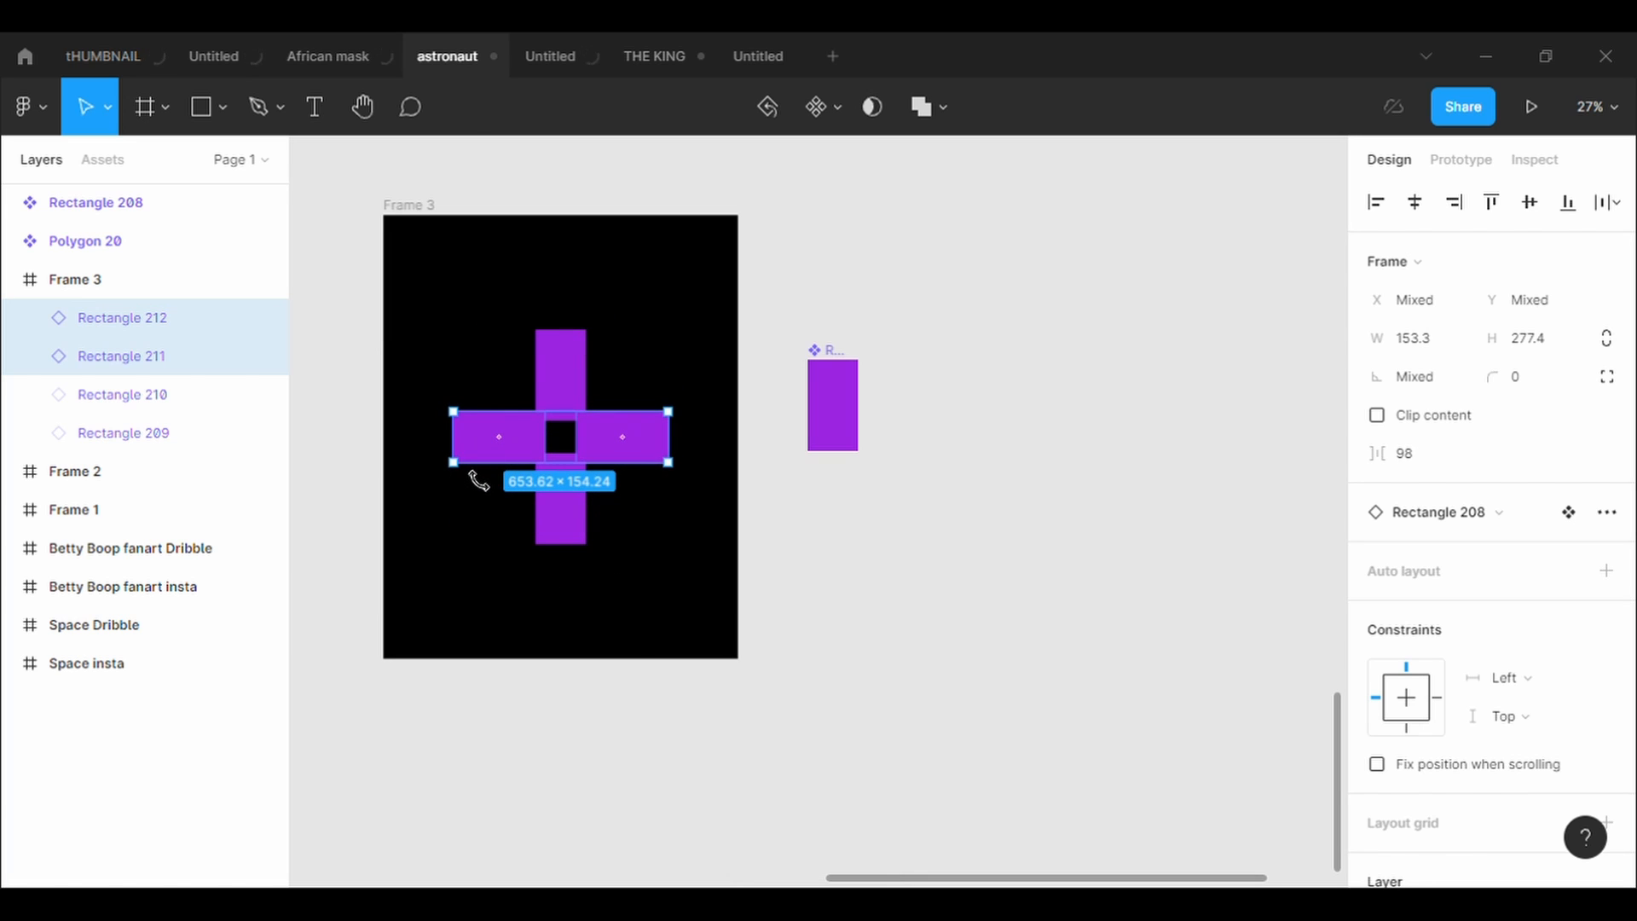
pyautogui.click(678, 637)
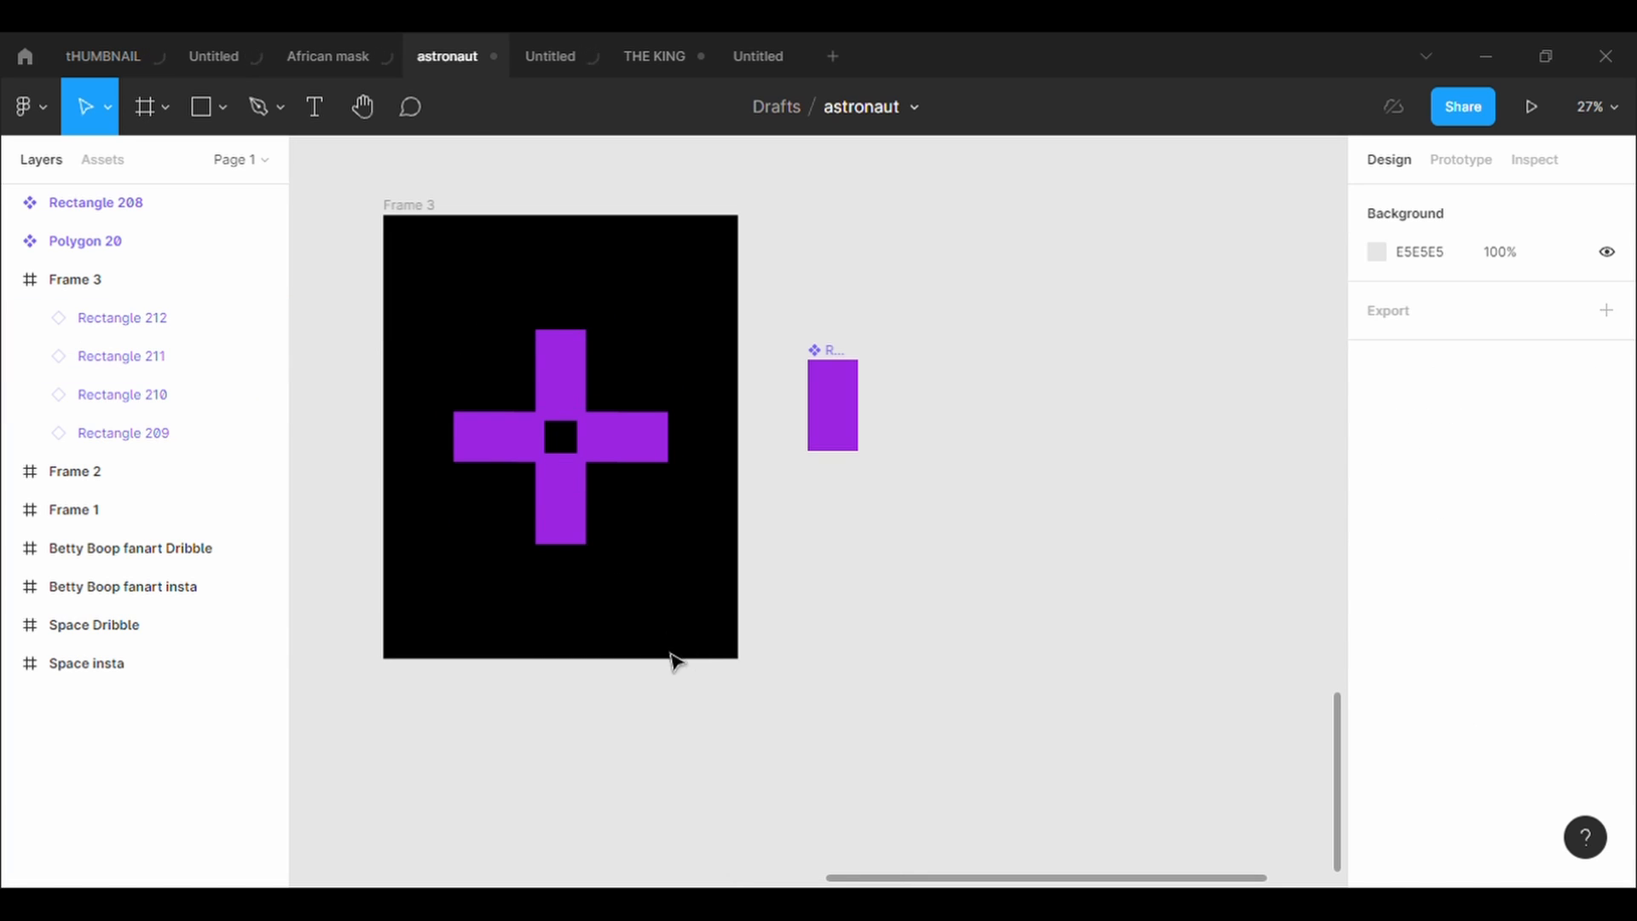
# Duplicate all four purple rectangles in place and rotate the copies 45° to make an eight-armed star
pyautogui.moveTo(589, 584); pyautogui.dragTo(494, 353)
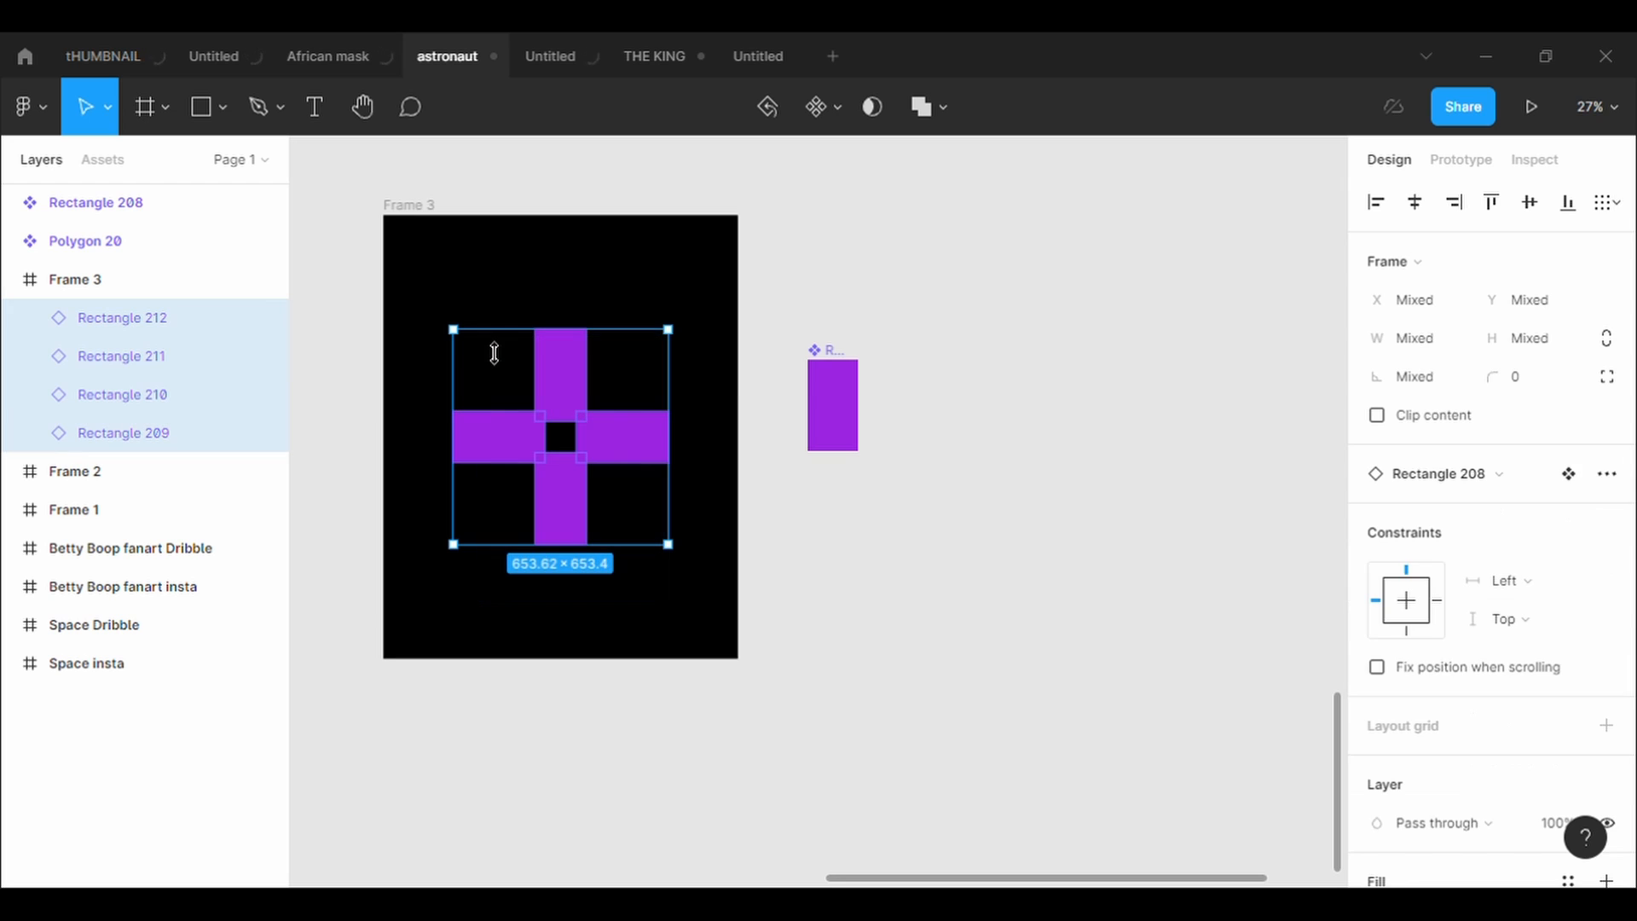
pyautogui.hotkey('ctrl', 'c')
pyautogui.hotkey('ctrl', 'v')
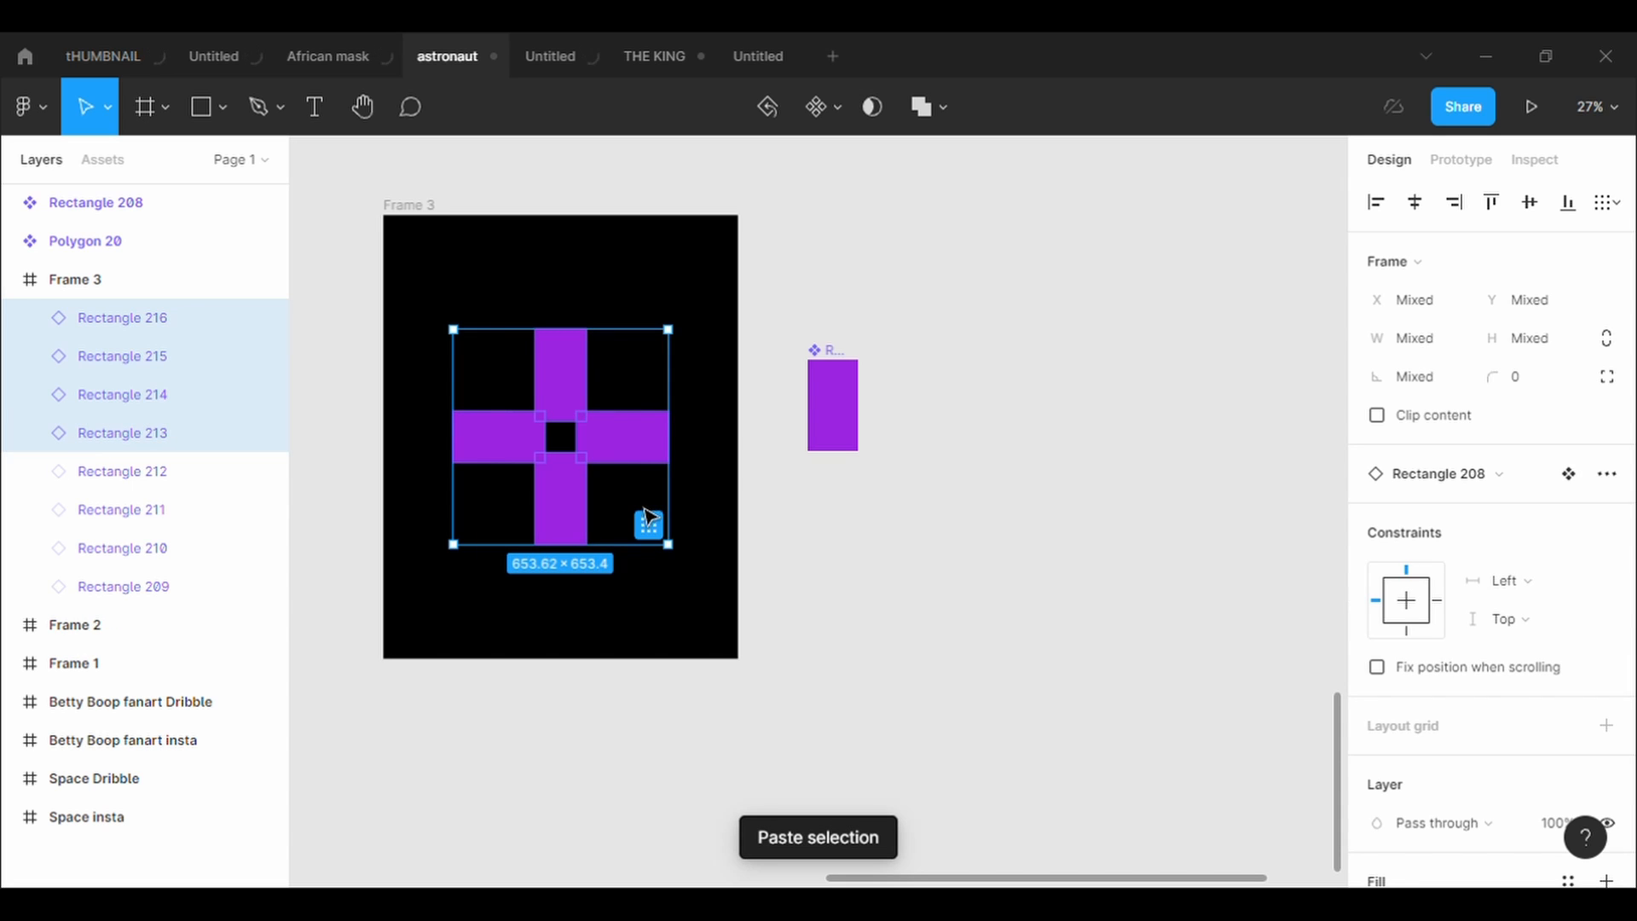
pyautogui.moveTo(691, 572); pyautogui.dragTo(575, 582)
pyautogui.click(671, 624)
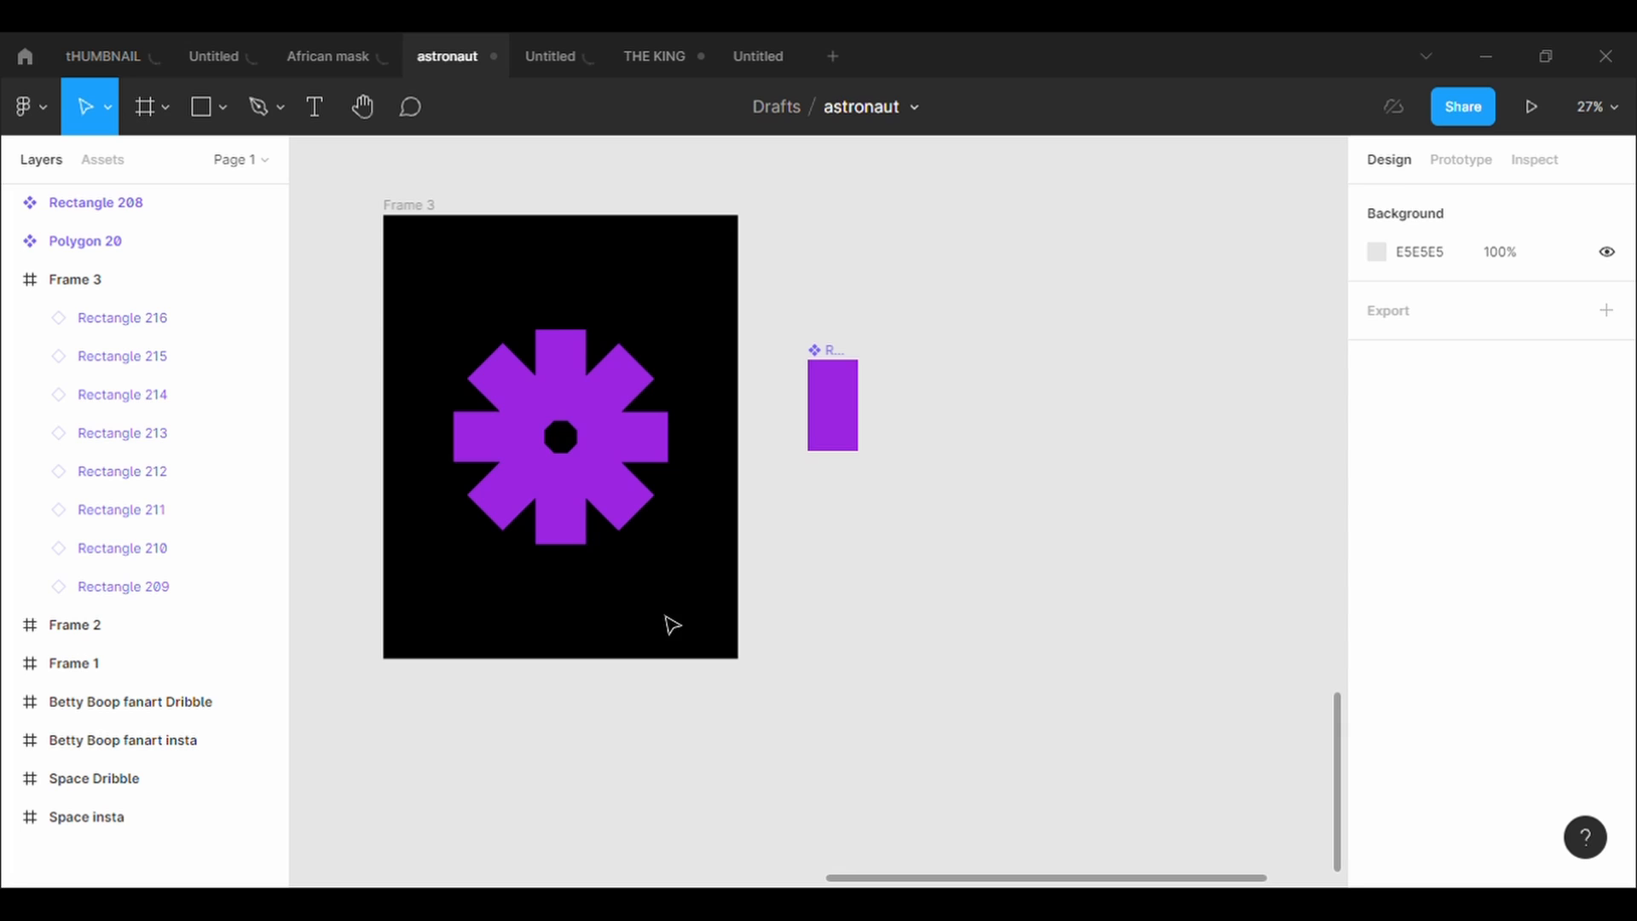
# Edit the purple main component's rectangle as a vector, pulling its upper-left corner up and its lower-right corner inward to a narrow base
pyautogui.click(857, 404)
pyautogui.doubleClick(838, 435)
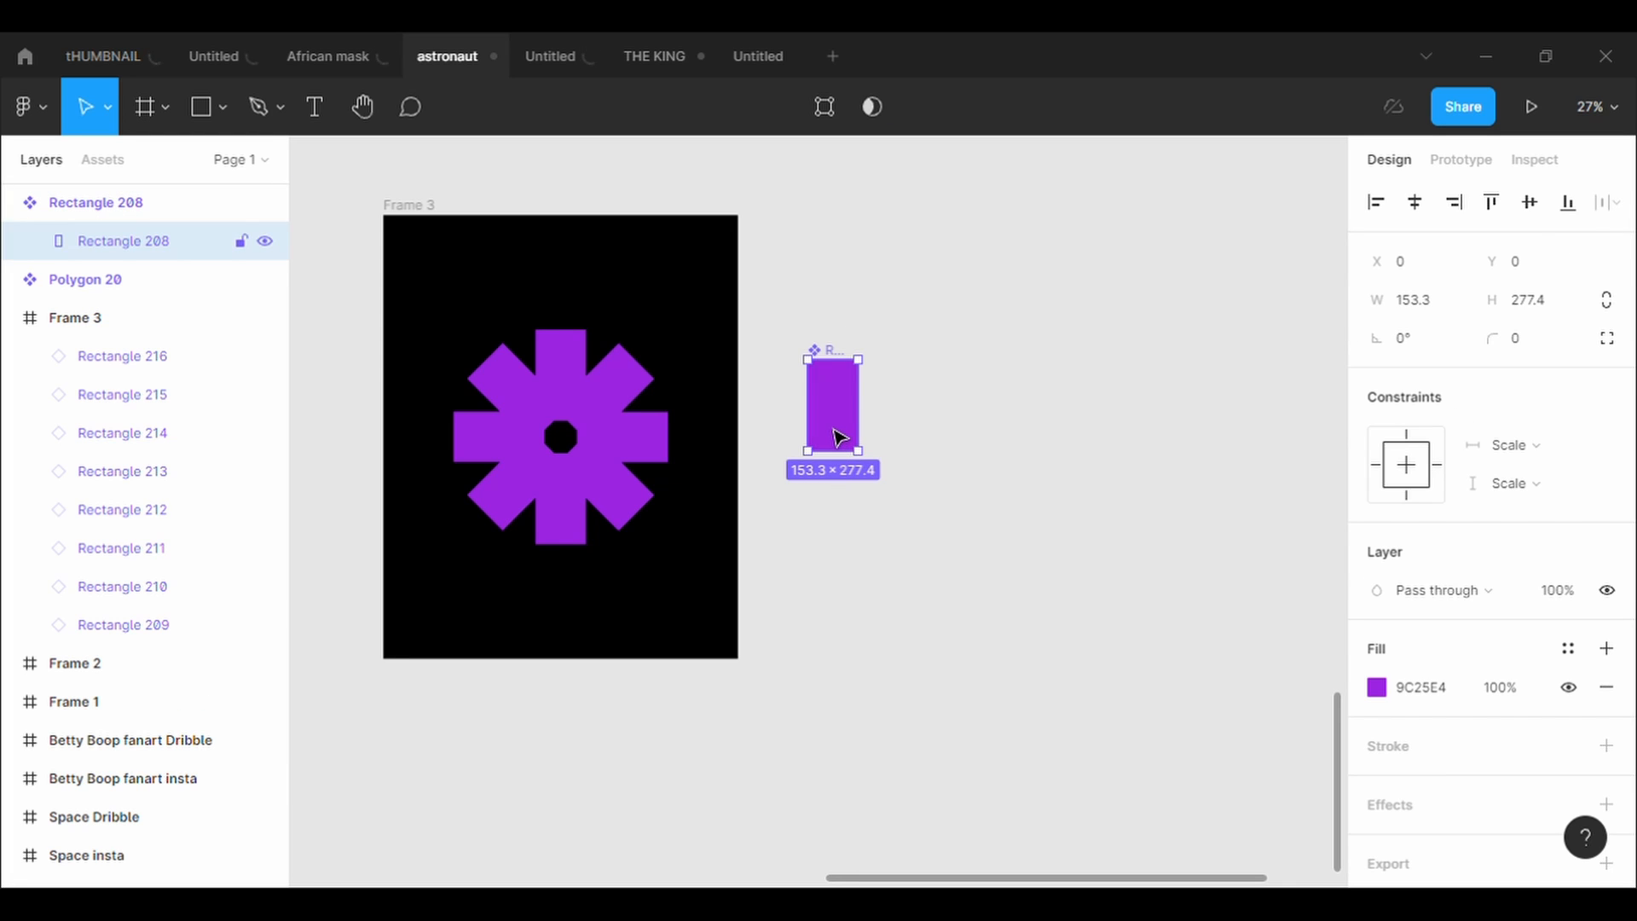
pyautogui.click(829, 108)
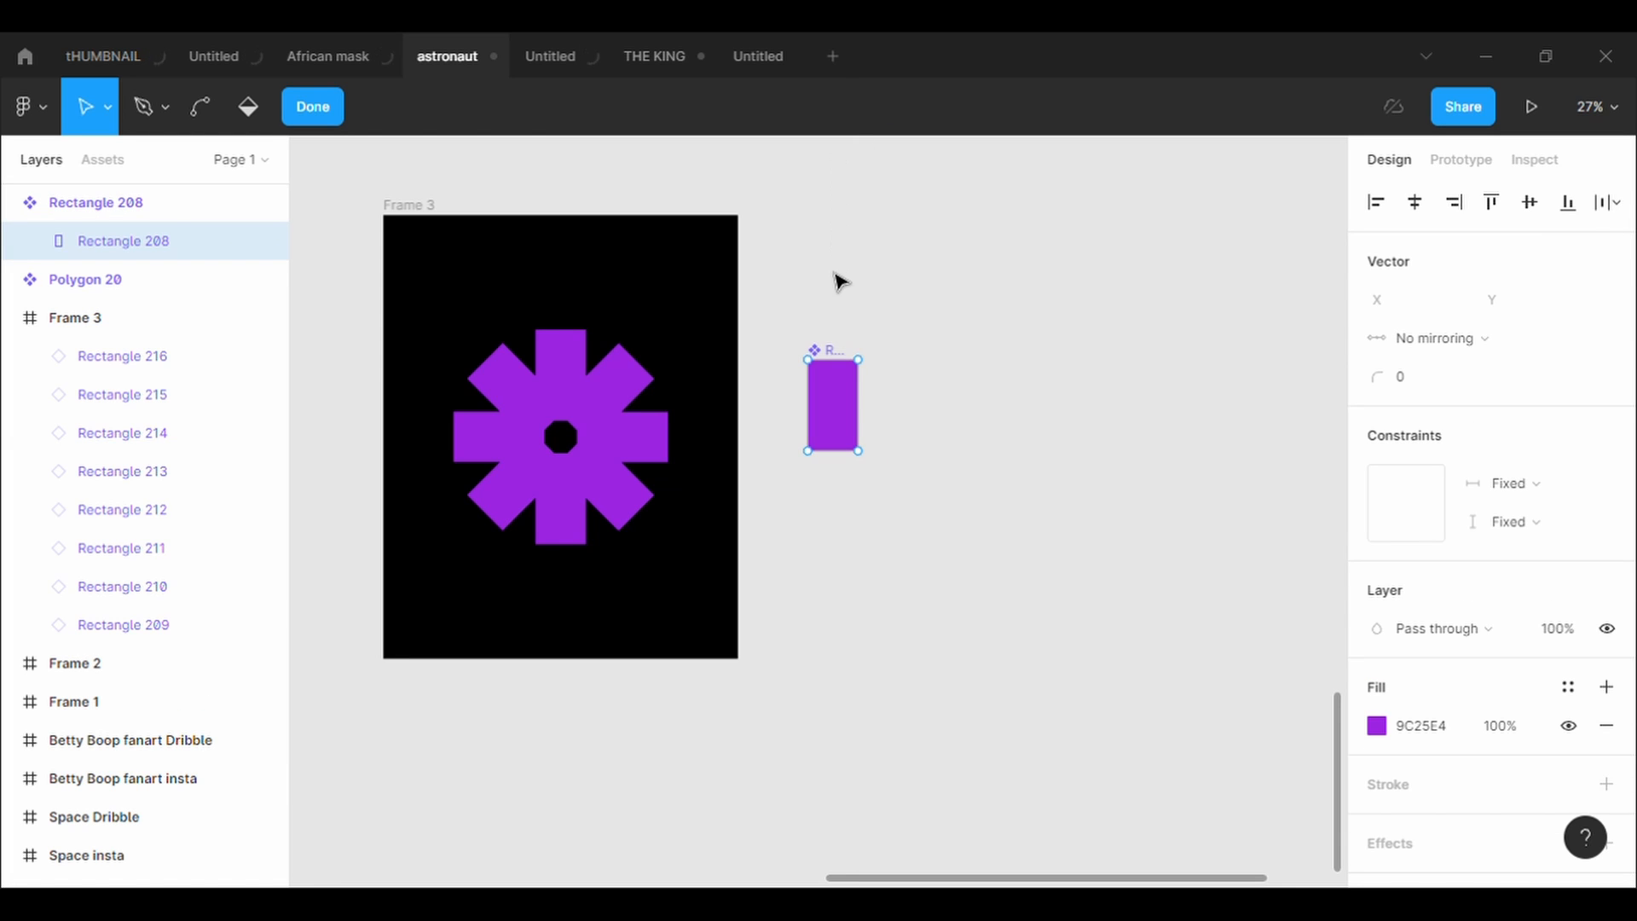
pyautogui.click(810, 362)
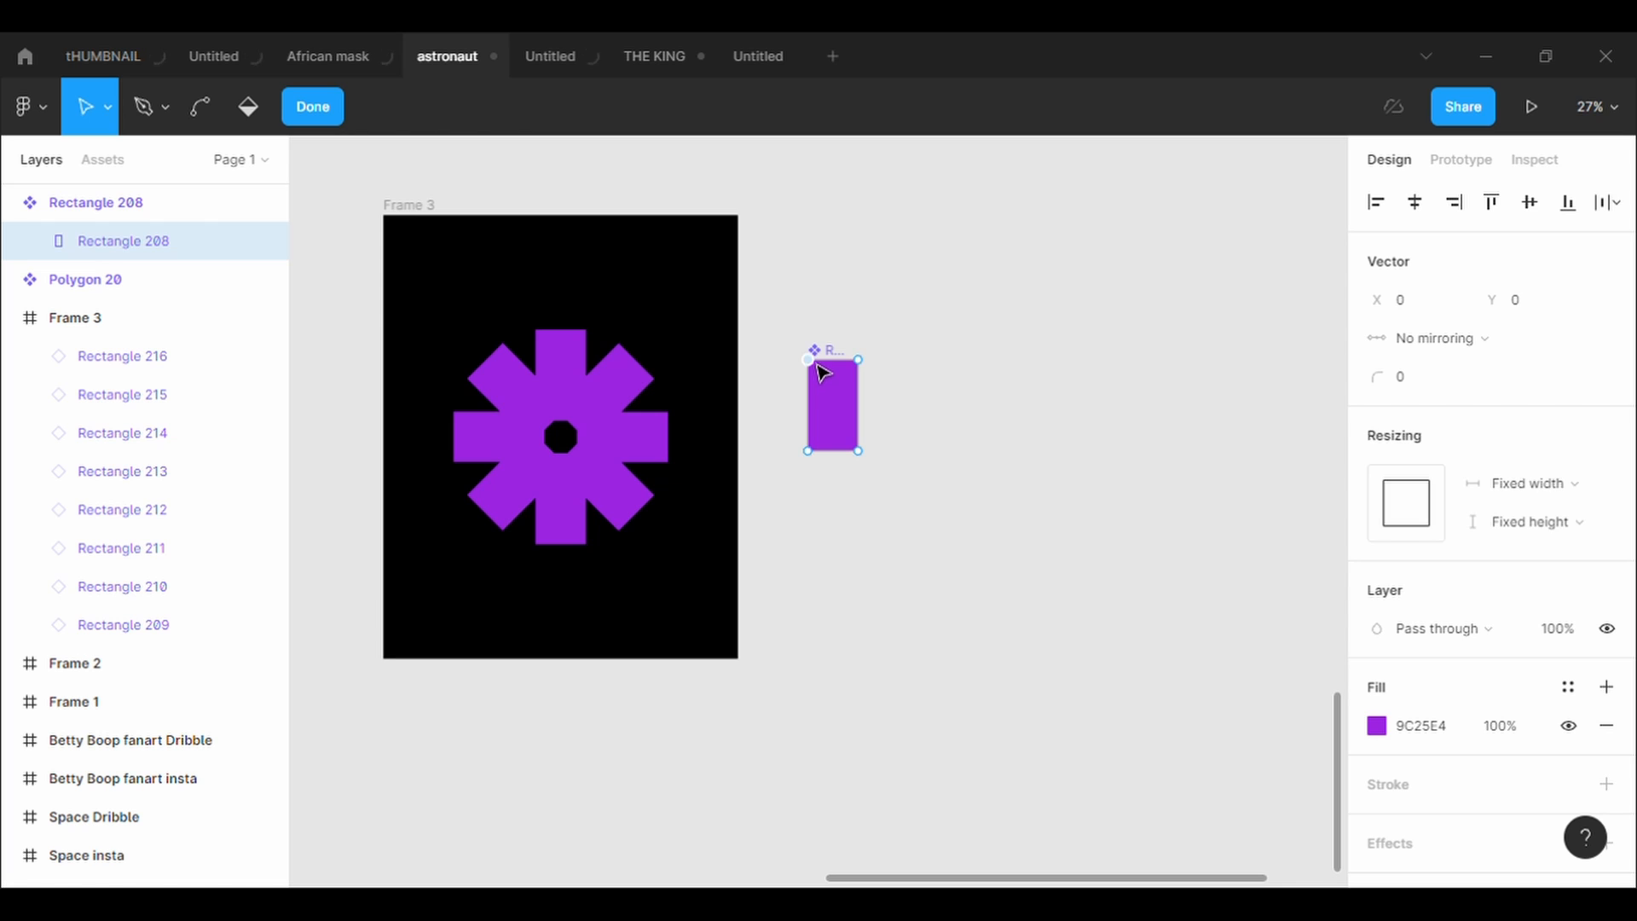
pyautogui.moveTo(817, 363); pyautogui.dragTo(822, 317)
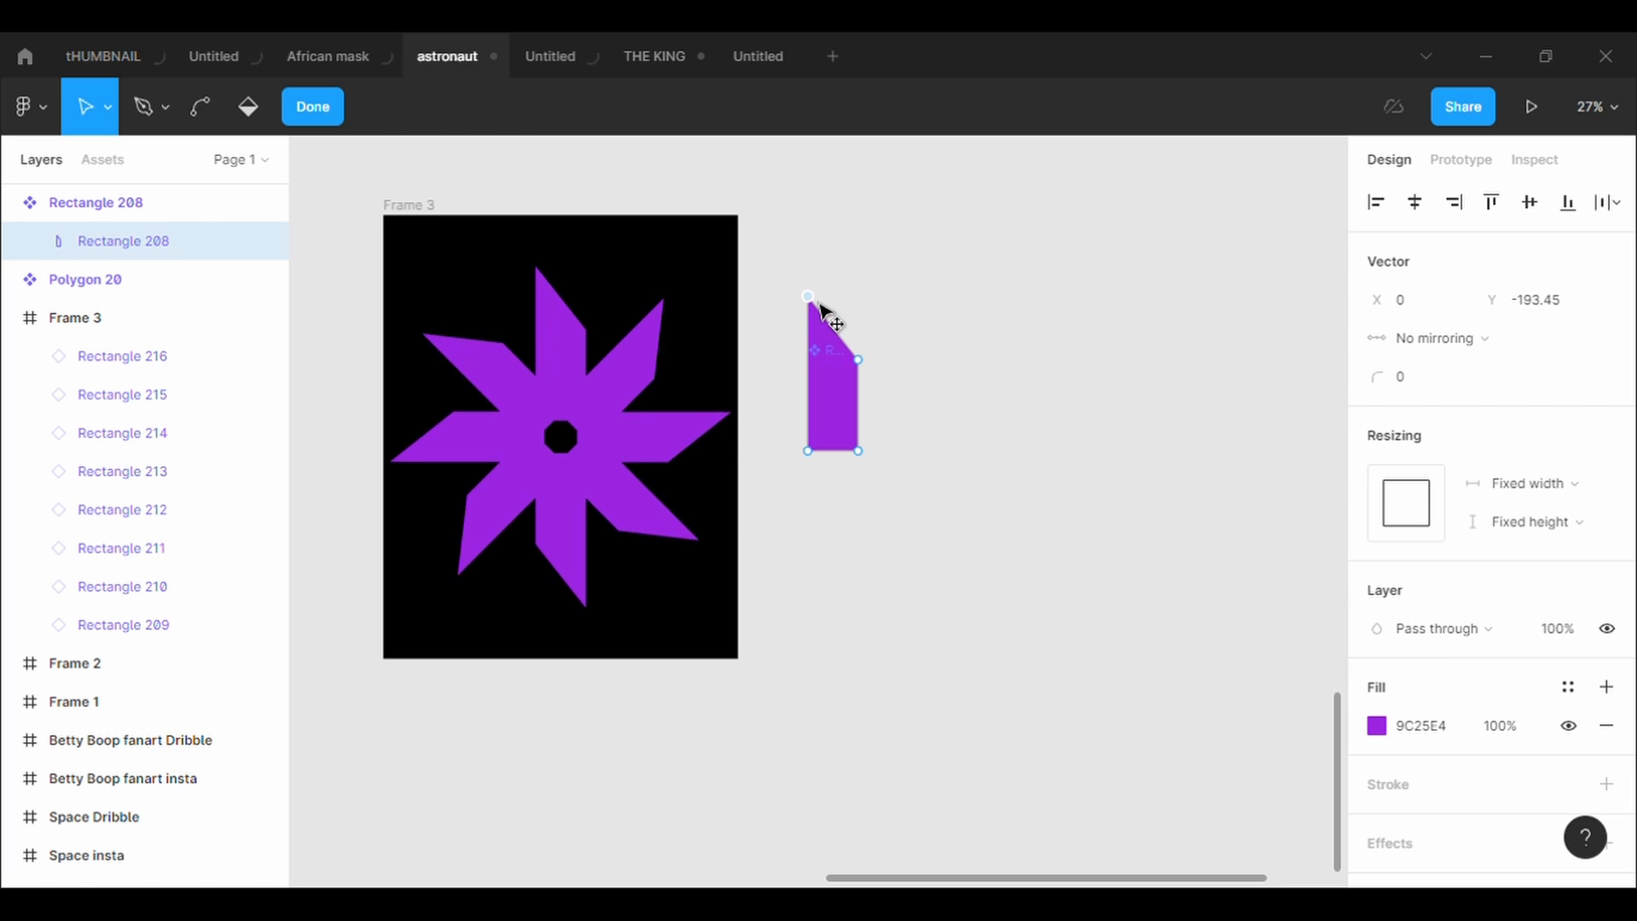
pyautogui.moveTo(858, 452); pyautogui.dragTo(833, 469)
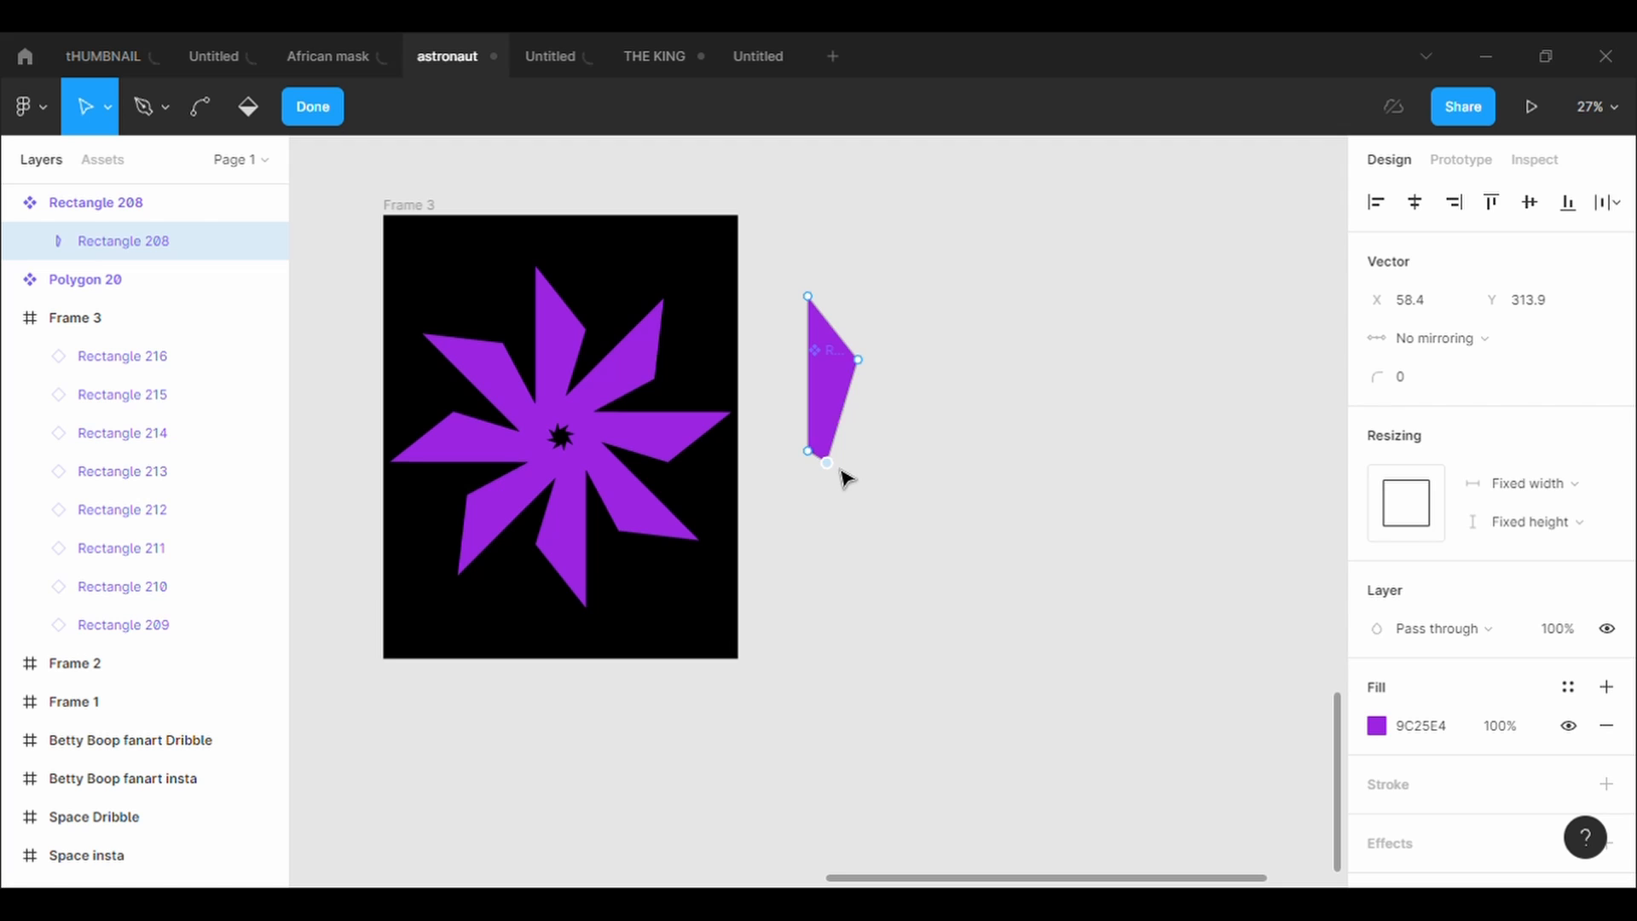
# Reshape the purple vector's side points so it has a pointed arrowhead on a narrow slanted stem
pyautogui.moveTo(808, 373); pyautogui.dragTo(851, 367)
pyautogui.click(851, 404)
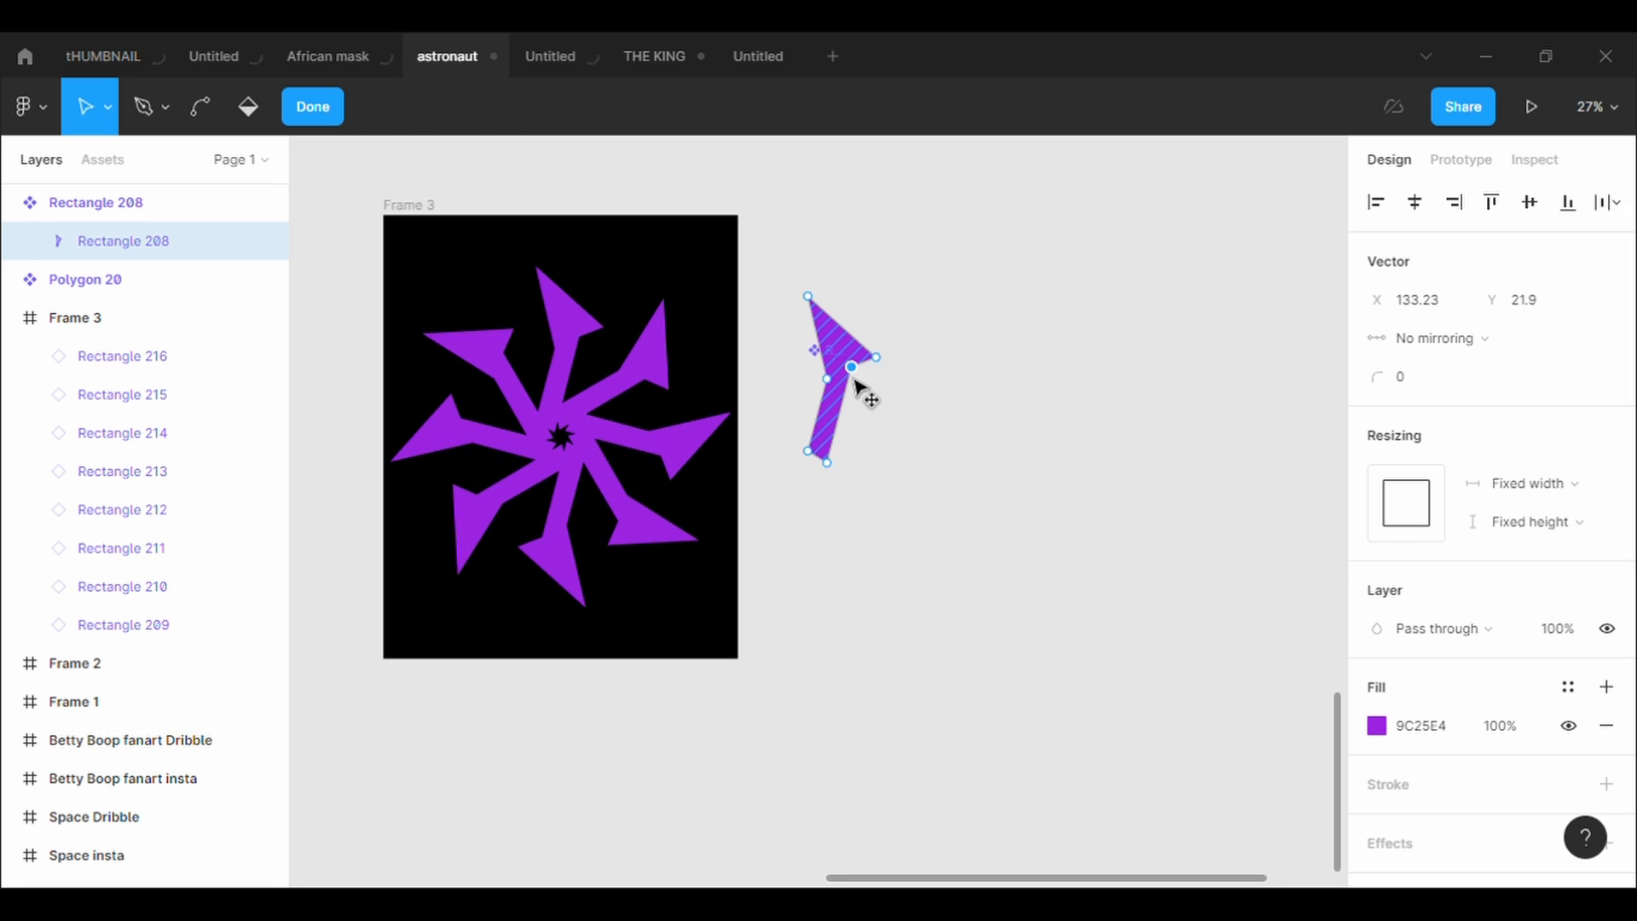
pyautogui.press('Escape')
pyautogui.click(841, 132)
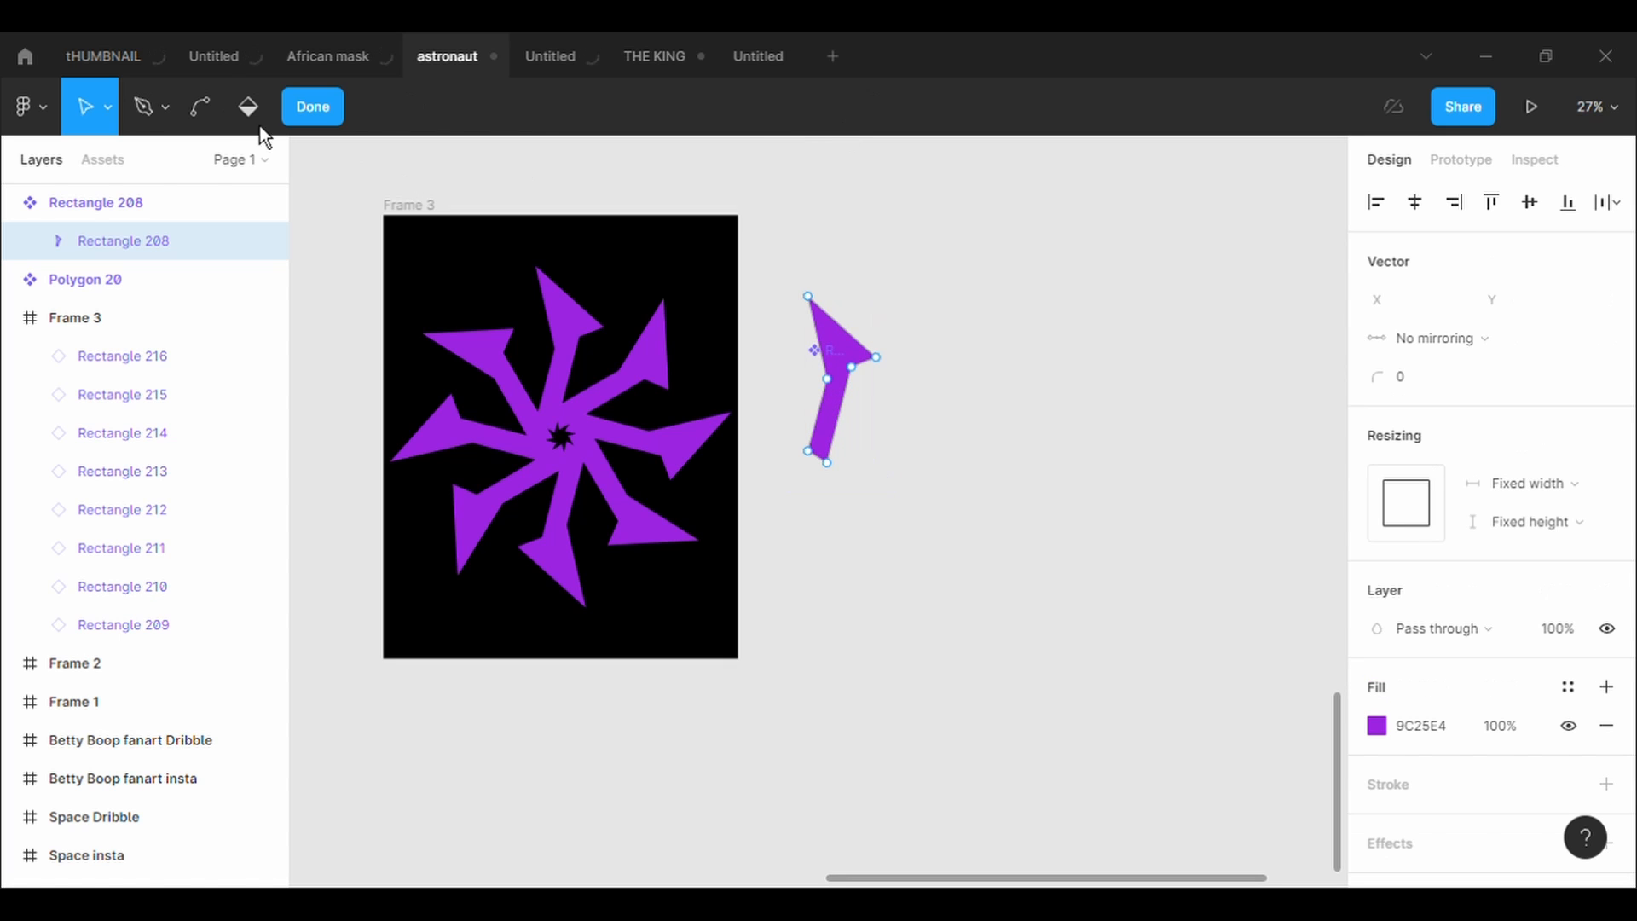
# Bend the straight edges of the purple vector shape into curves to vary the repeated pattern in Frame 3
pyautogui.press('ctrl')
pyautogui.moveTo(848, 331); pyautogui.dragTo(855, 336)
pyautogui.moveTo(848, 428)
pyautogui.mouseDown()
pyautogui.moveTo(865, 434)
pyautogui.moveTo(833, 423)
pyautogui.mouseUp()
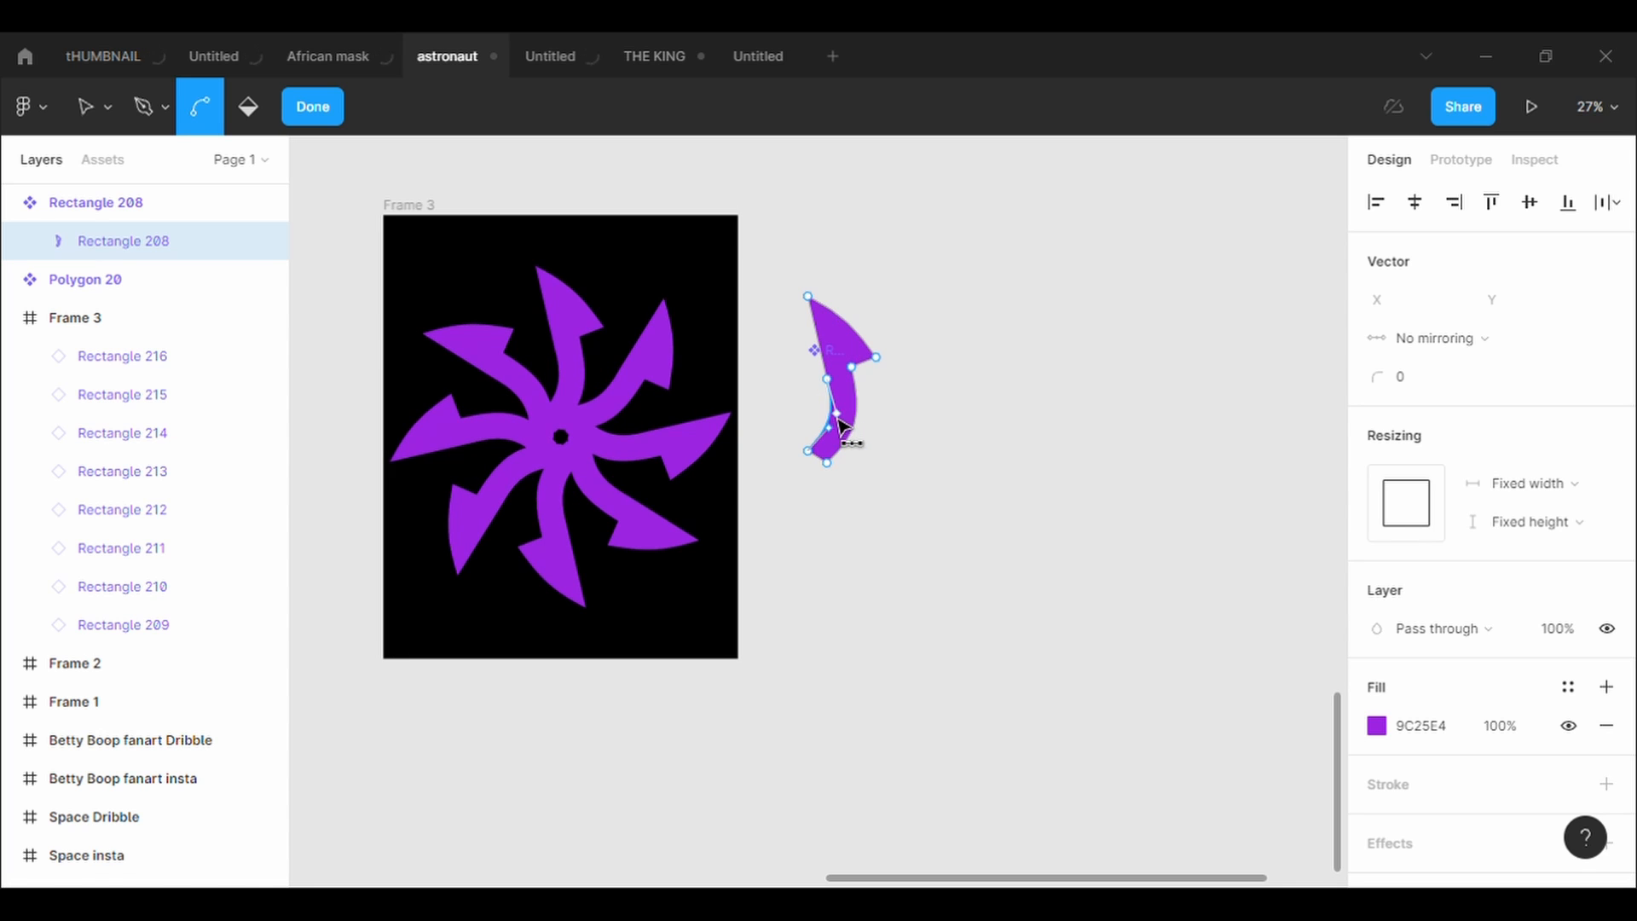
pyautogui.moveTo(833, 340); pyautogui.dragTo(817, 426)
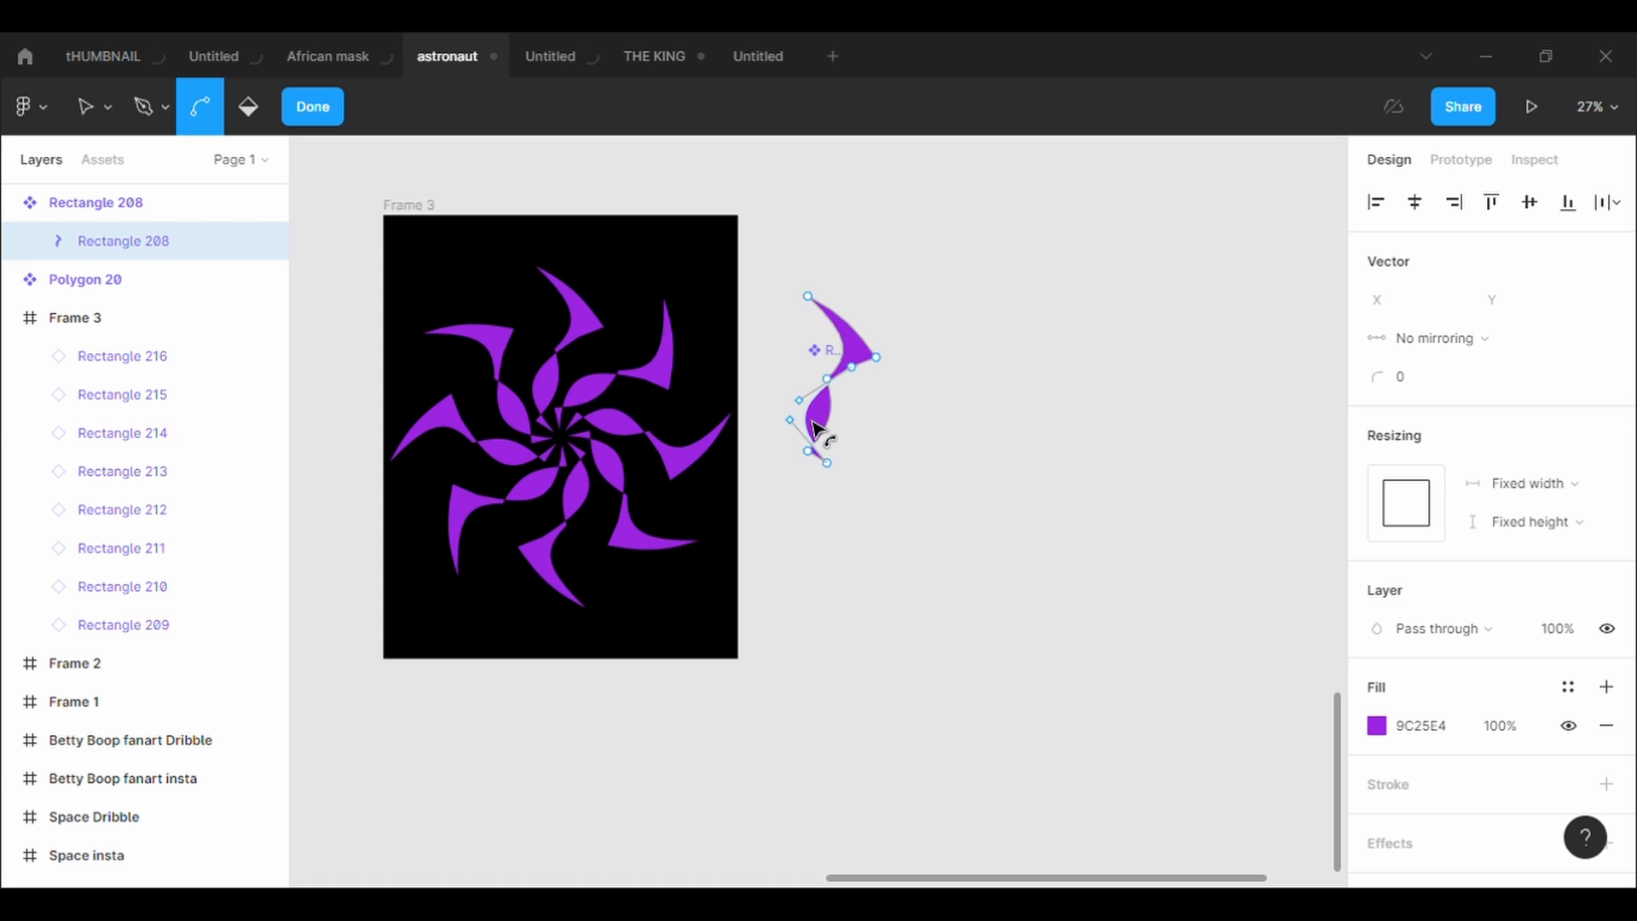
pyautogui.moveTo(817, 426)
pyautogui.mouseDown()
pyautogui.moveTo(804, 420)
pyautogui.moveTo(878, 423)
pyautogui.moveTo(841, 440)
pyautogui.mouseUp()
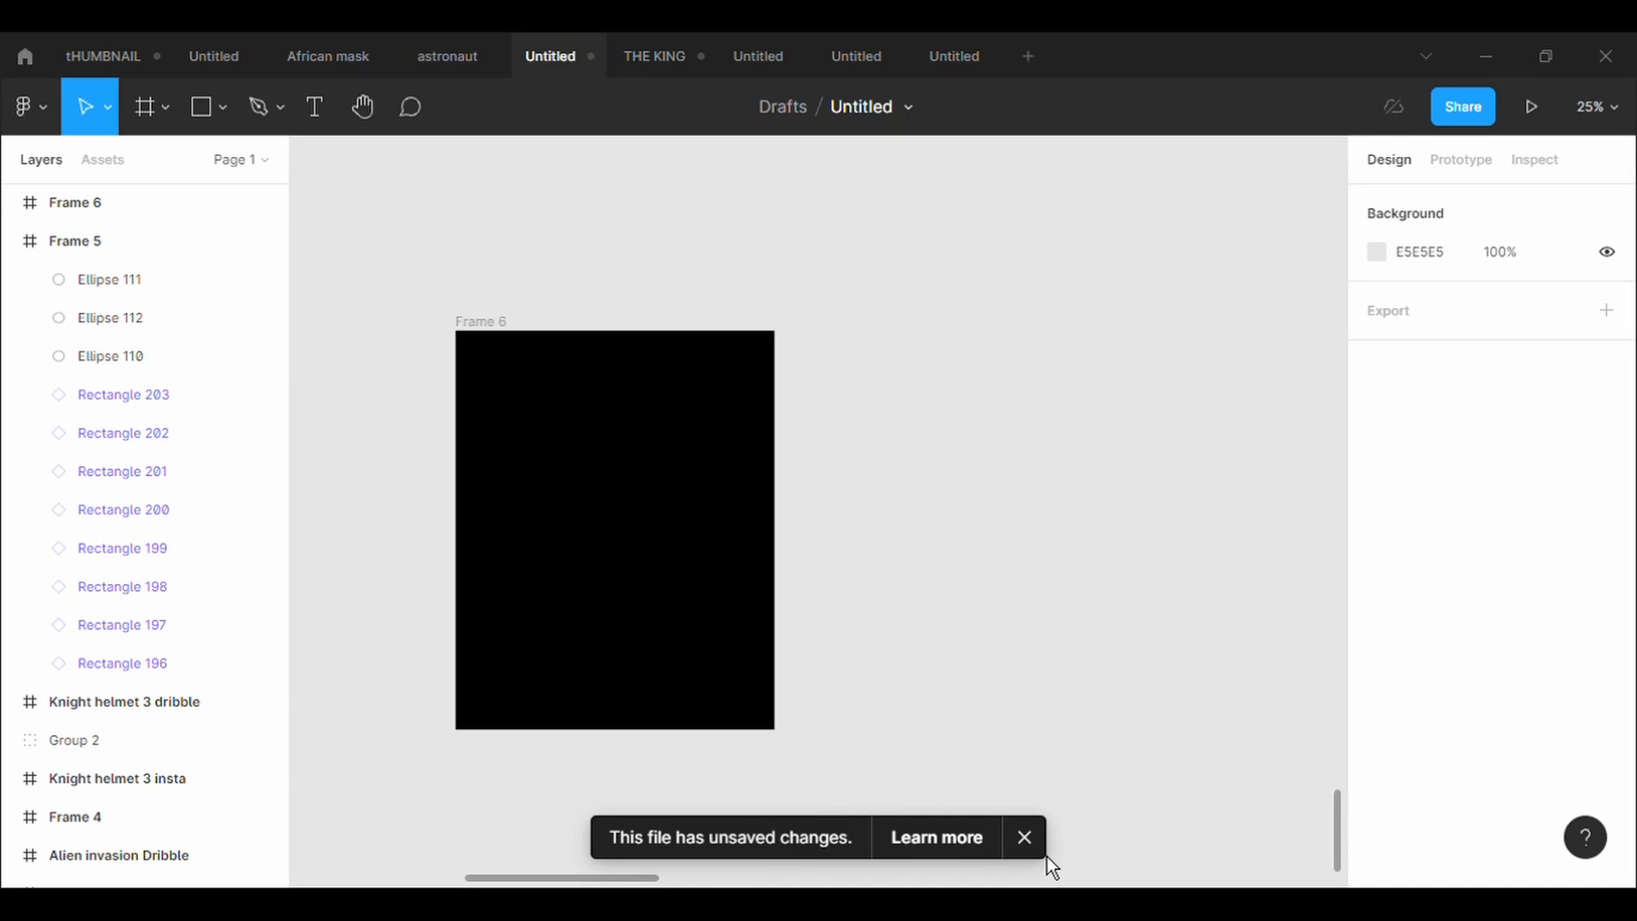
# Draw a rectangle about 154 × 264 beside Frame 6 and fill it with red F83D3D
pyautogui.click(1024, 837)
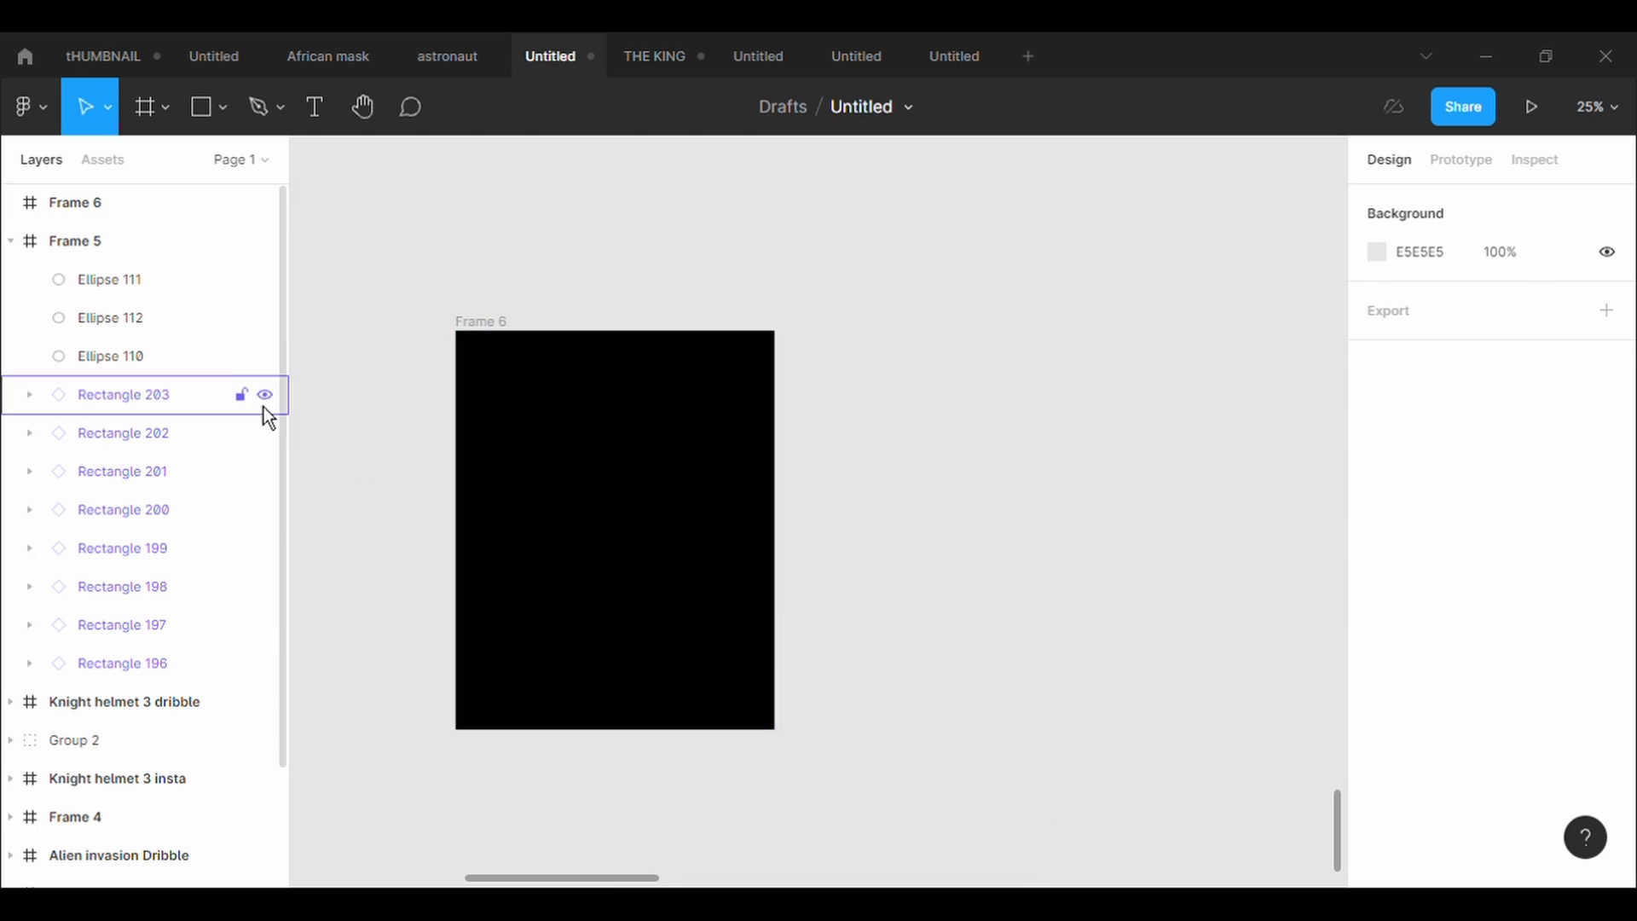
pyautogui.click(222, 108)
pyautogui.click(233, 171)
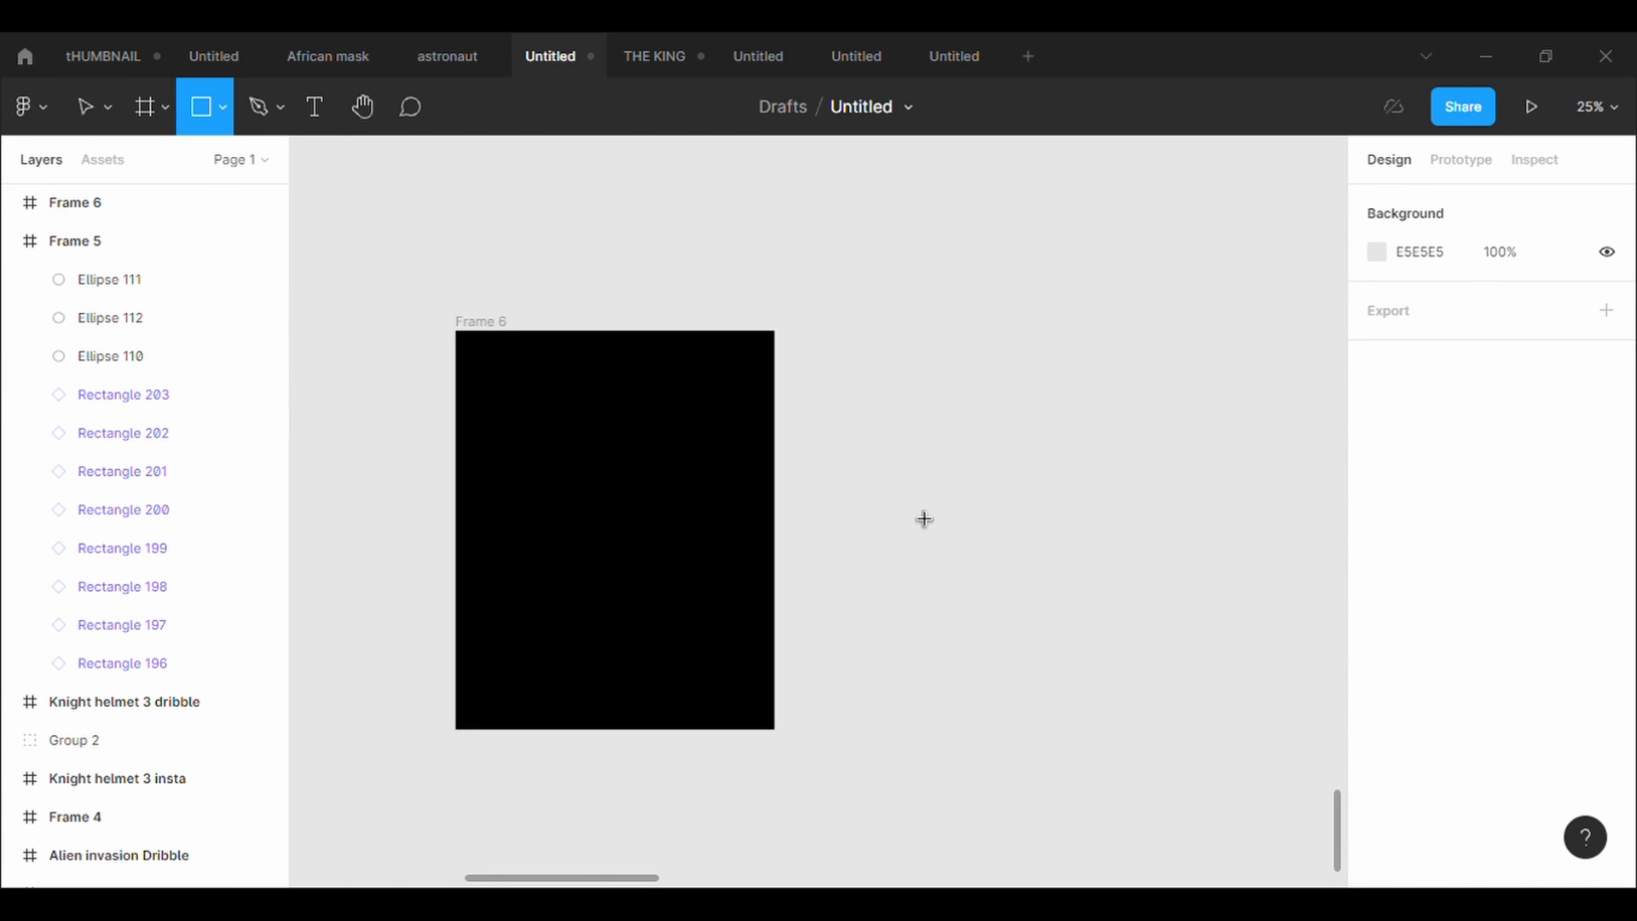
pyautogui.moveTo(861, 429); pyautogui.dragTo(916, 520)
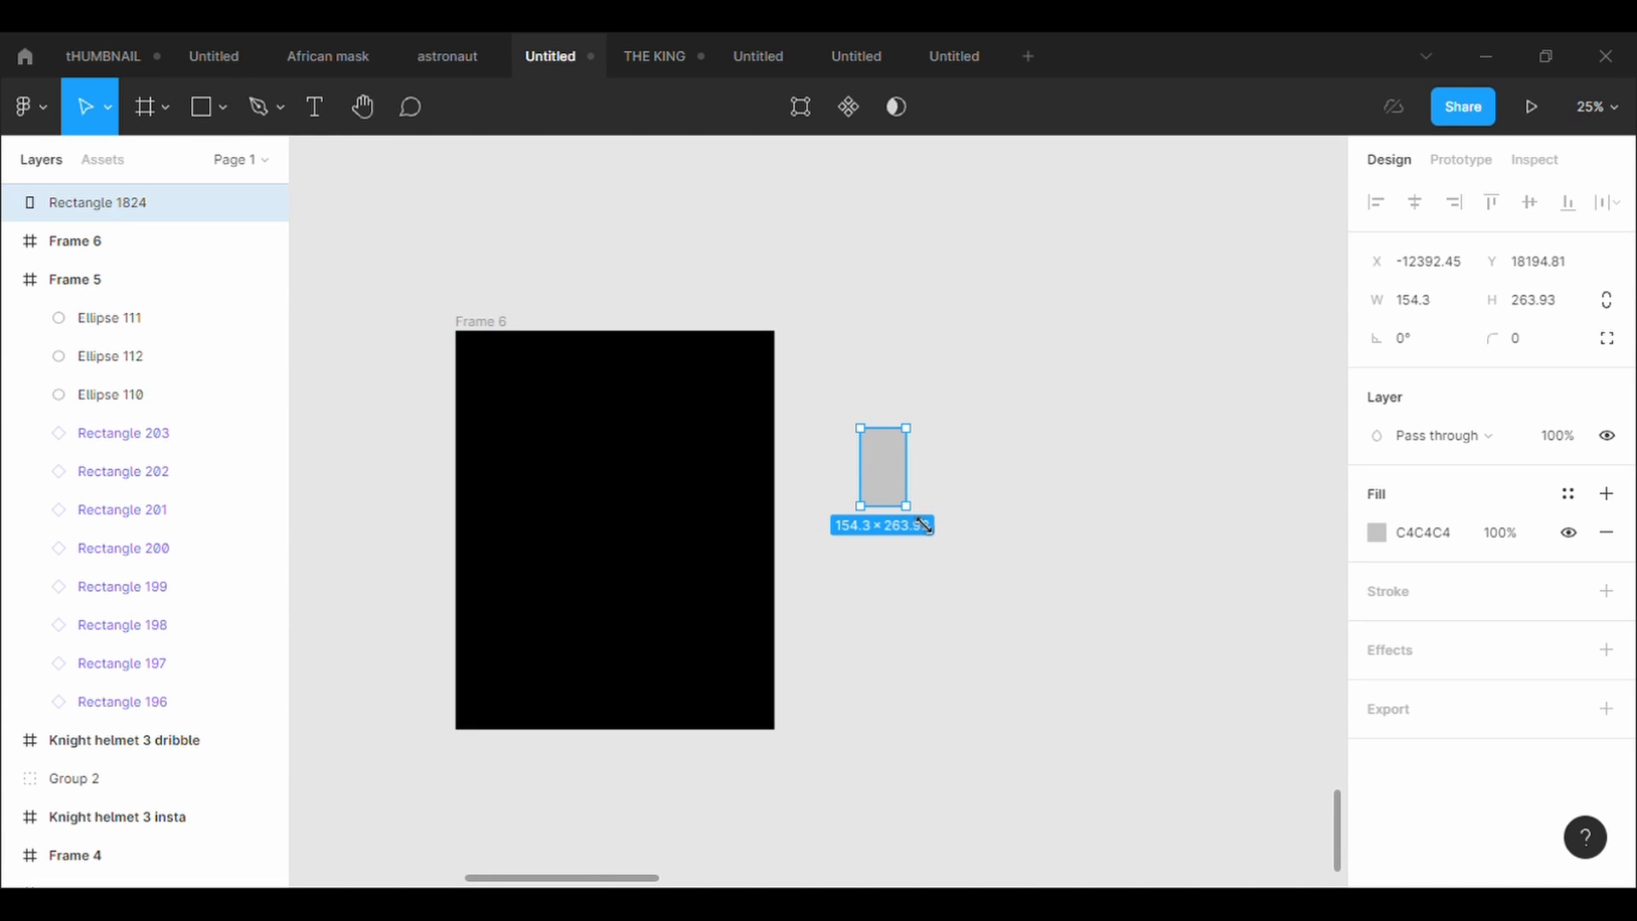
pyautogui.click(1378, 534)
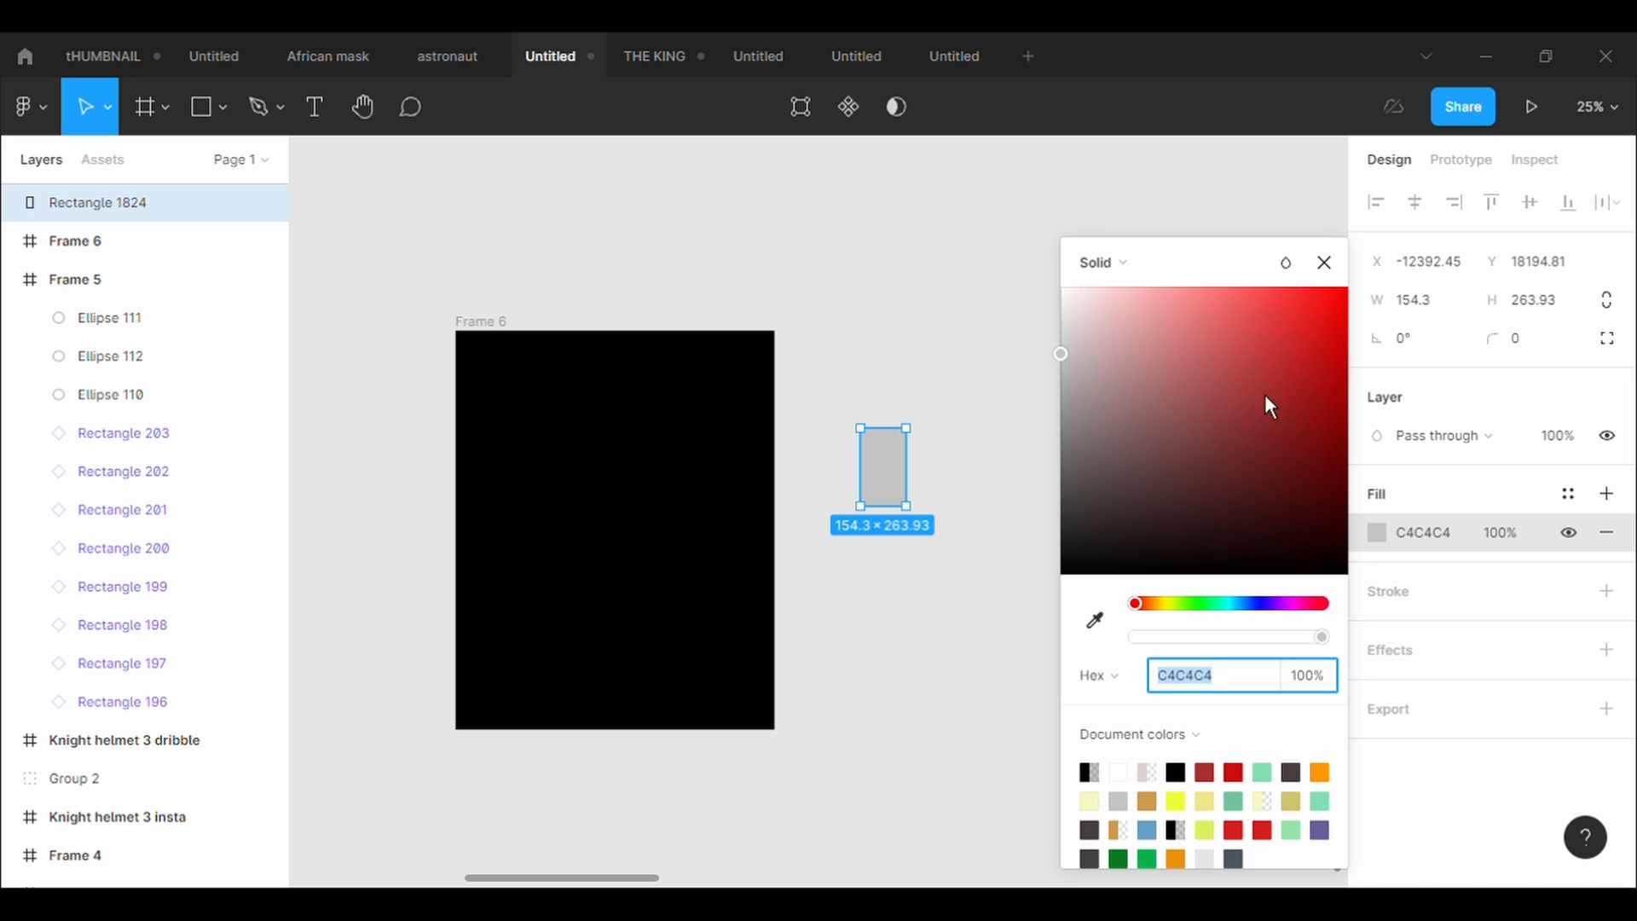
pyautogui.moveTo(1265, 394); pyautogui.dragTo(1277, 294)
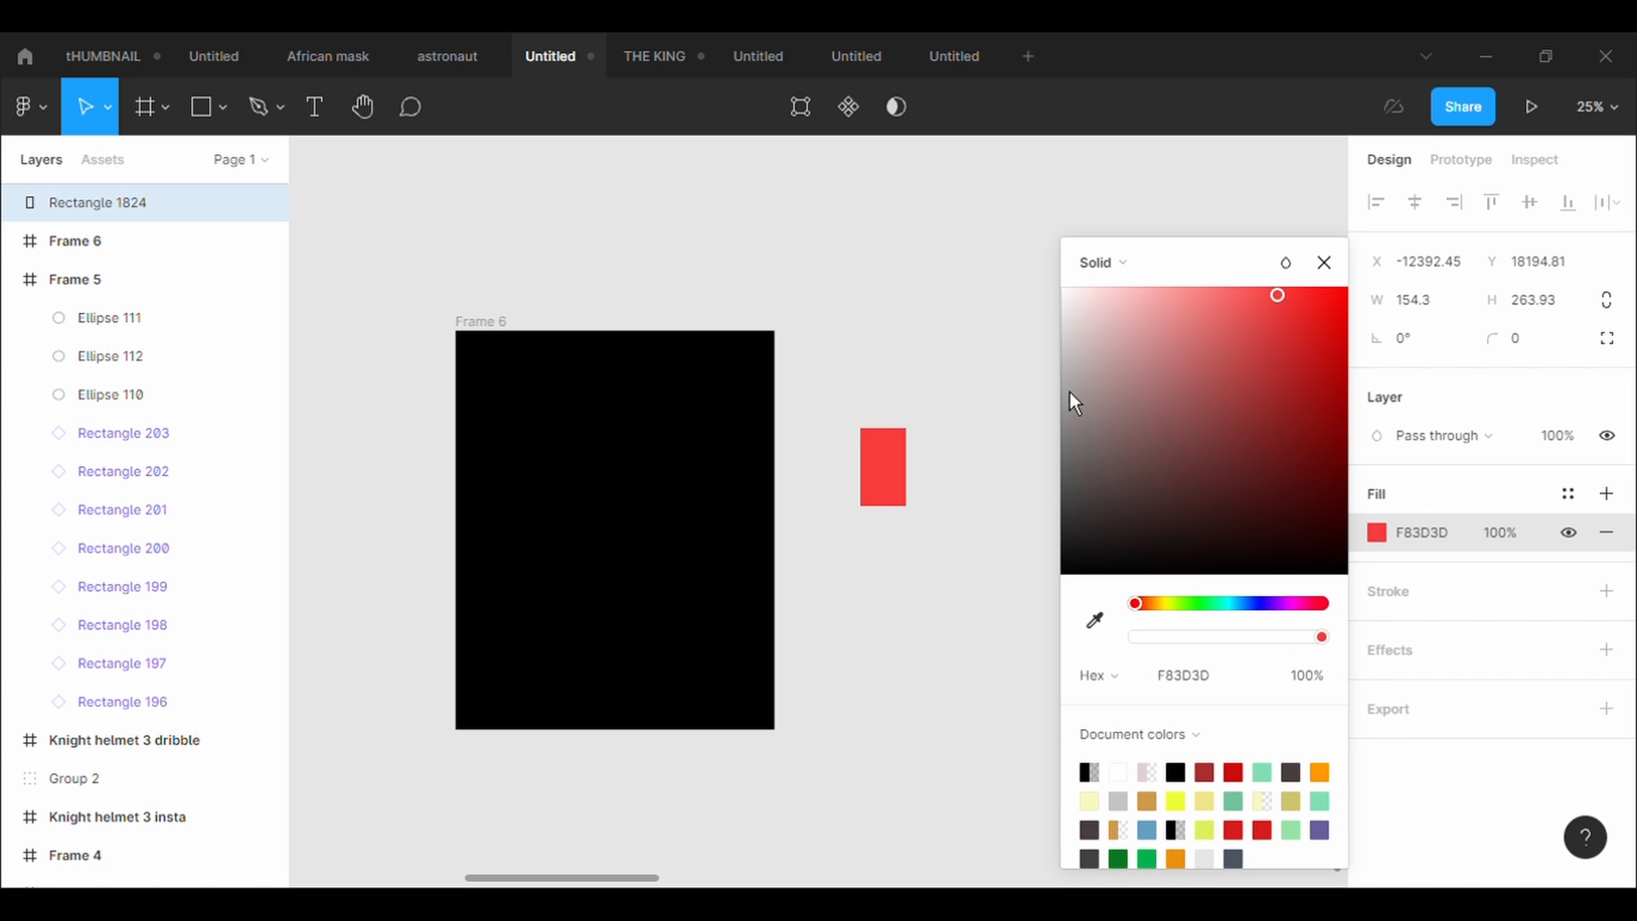
# Turn the red rectangle into a component and place two instances of it one above the other in Frame 6
pyautogui.hotkey('ctrl', 'd')
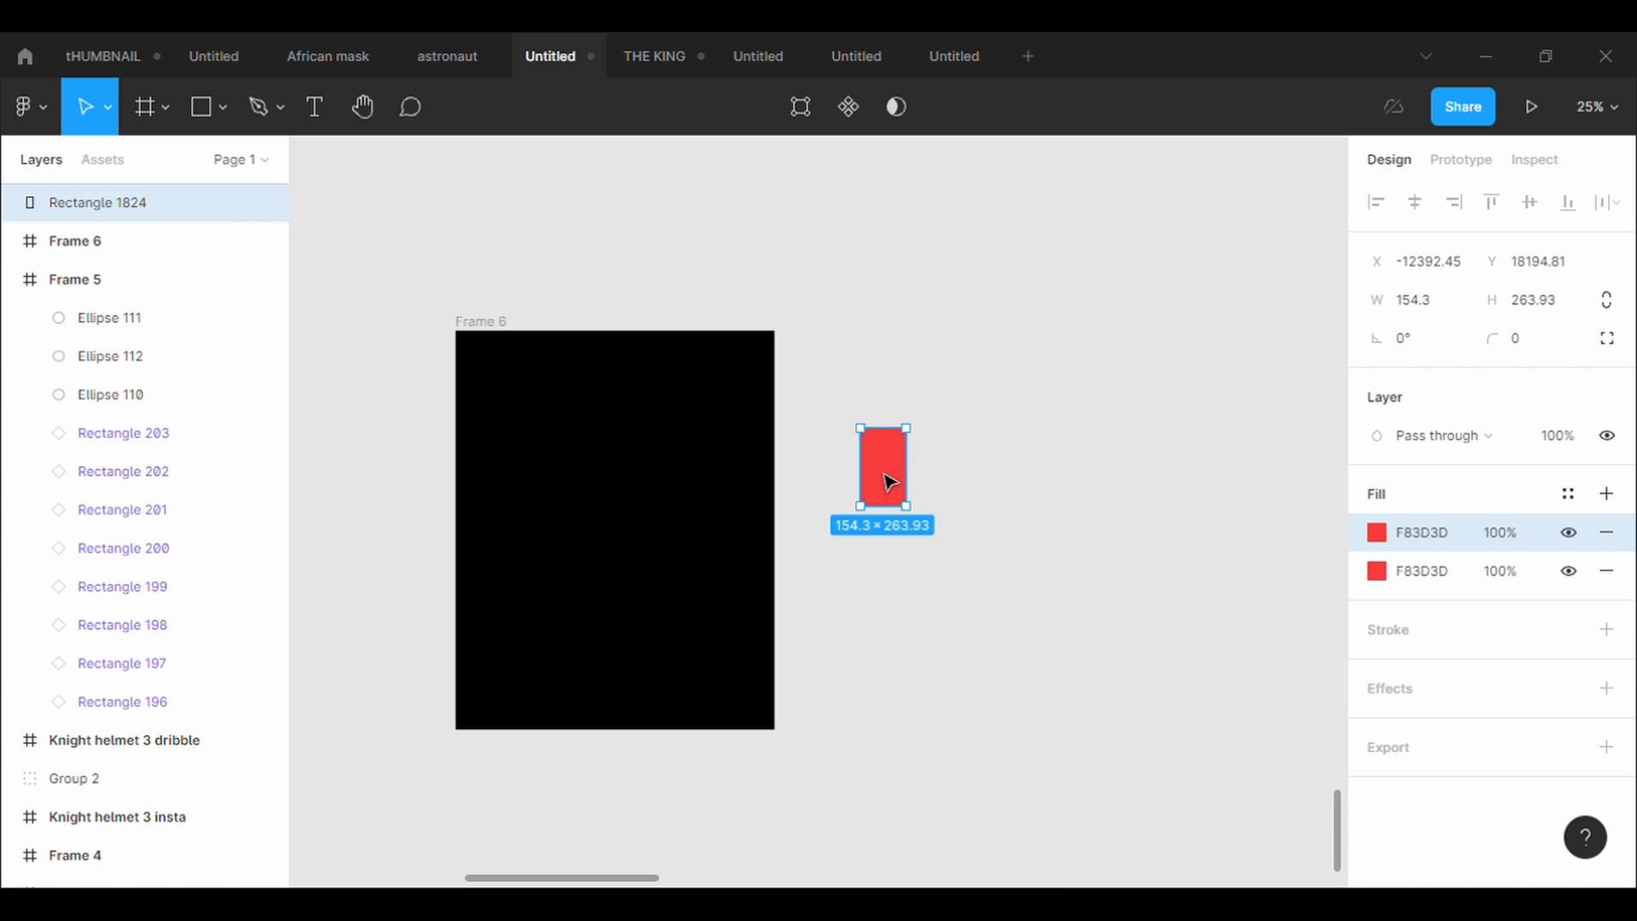
pyautogui.moveTo(888, 477)
pyautogui.mouseDown()
pyautogui.moveTo(689, 437)
pyautogui.moveTo(867, 492)
pyautogui.mouseUp()
pyautogui.hotkey('ctrl', 'z')
pyautogui.click(848, 107)
pyautogui.hotkey('ctrl', 'c')
pyautogui.hotkey('ctrl', 'v')
pyautogui.moveTo(891, 463); pyautogui.dragTo(629, 579)
pyautogui.hotkey('ctrl', 'v')
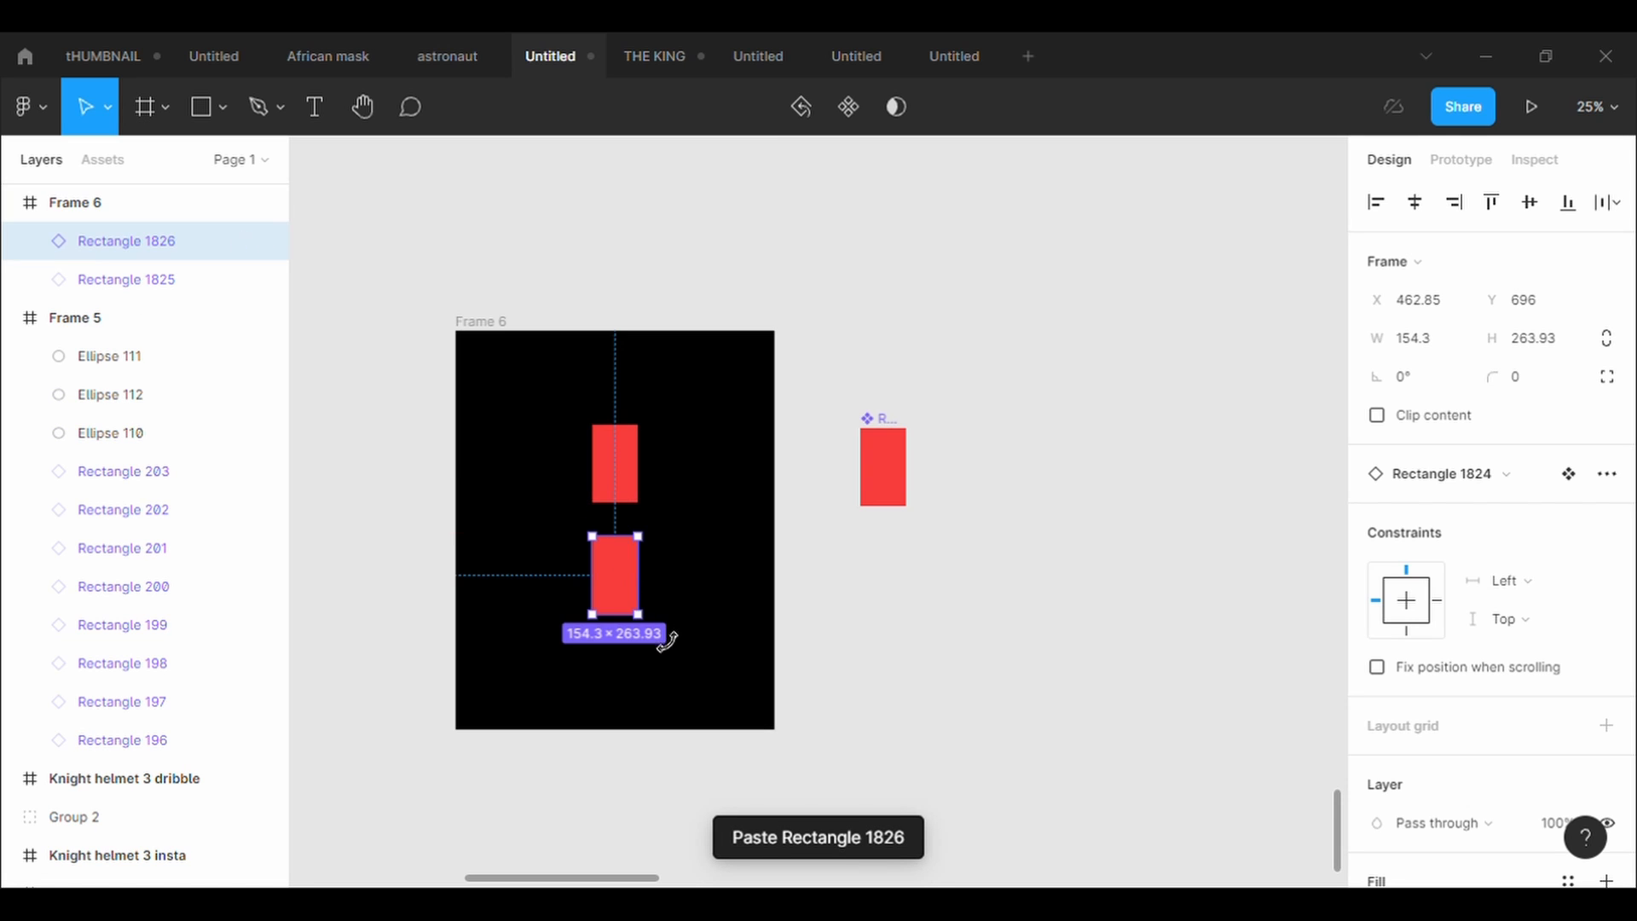
# Rotate the lower red instance 180° and move it up to about 93 px below the upper one
pyautogui.moveTo(667, 641); pyautogui.dragTo(597, 560)
pyautogui.write('-180')
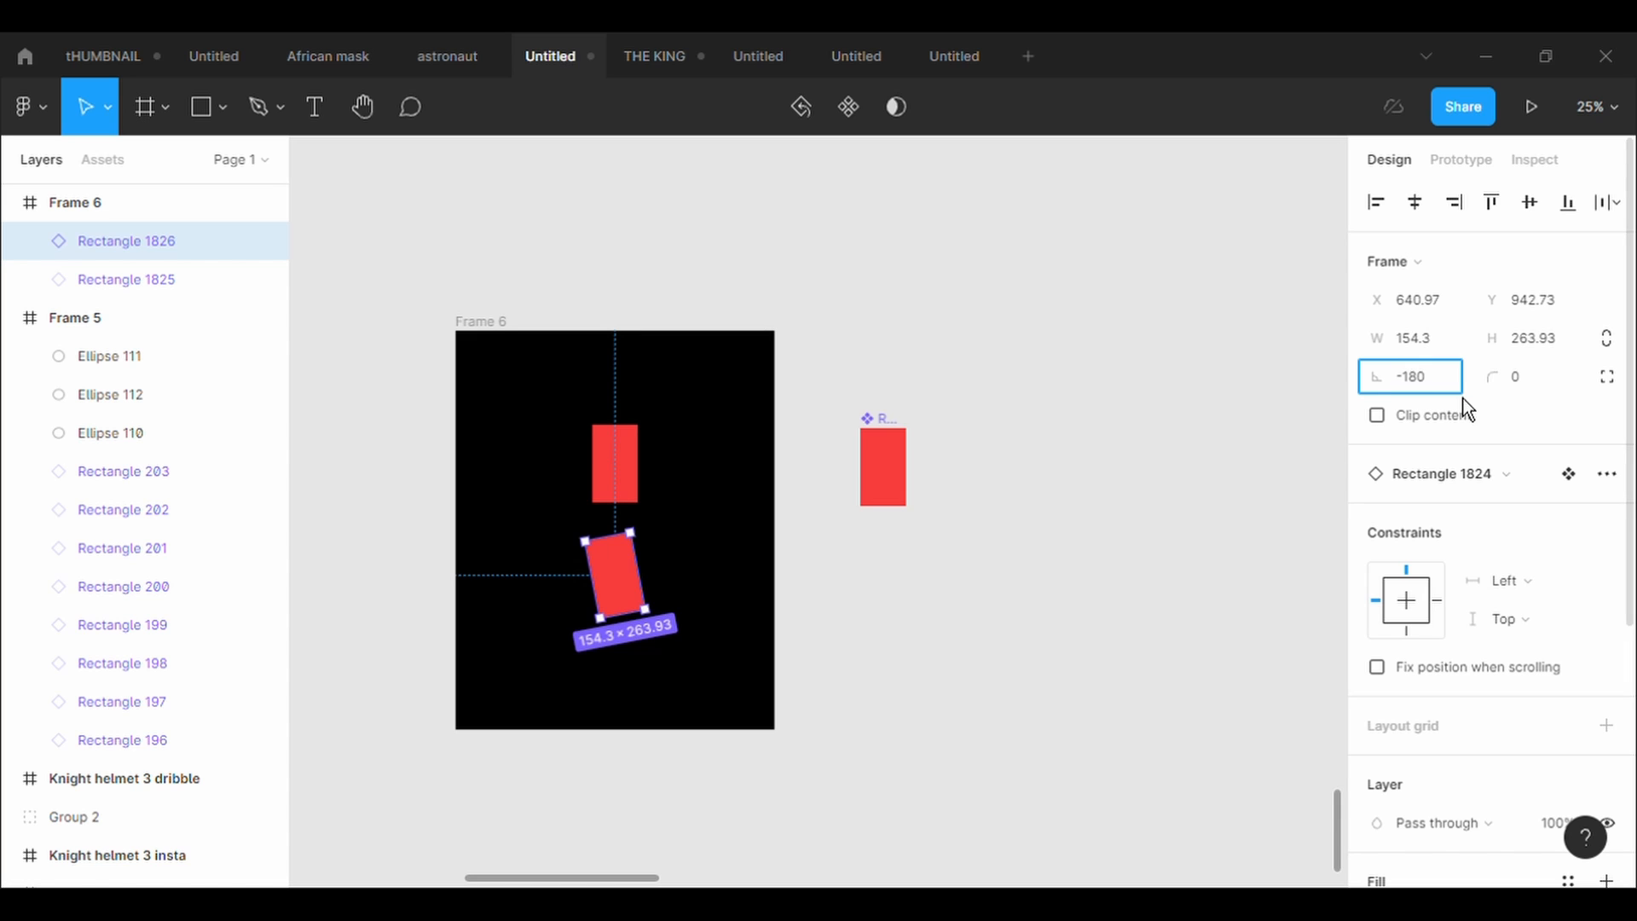
pyautogui.press('Return')
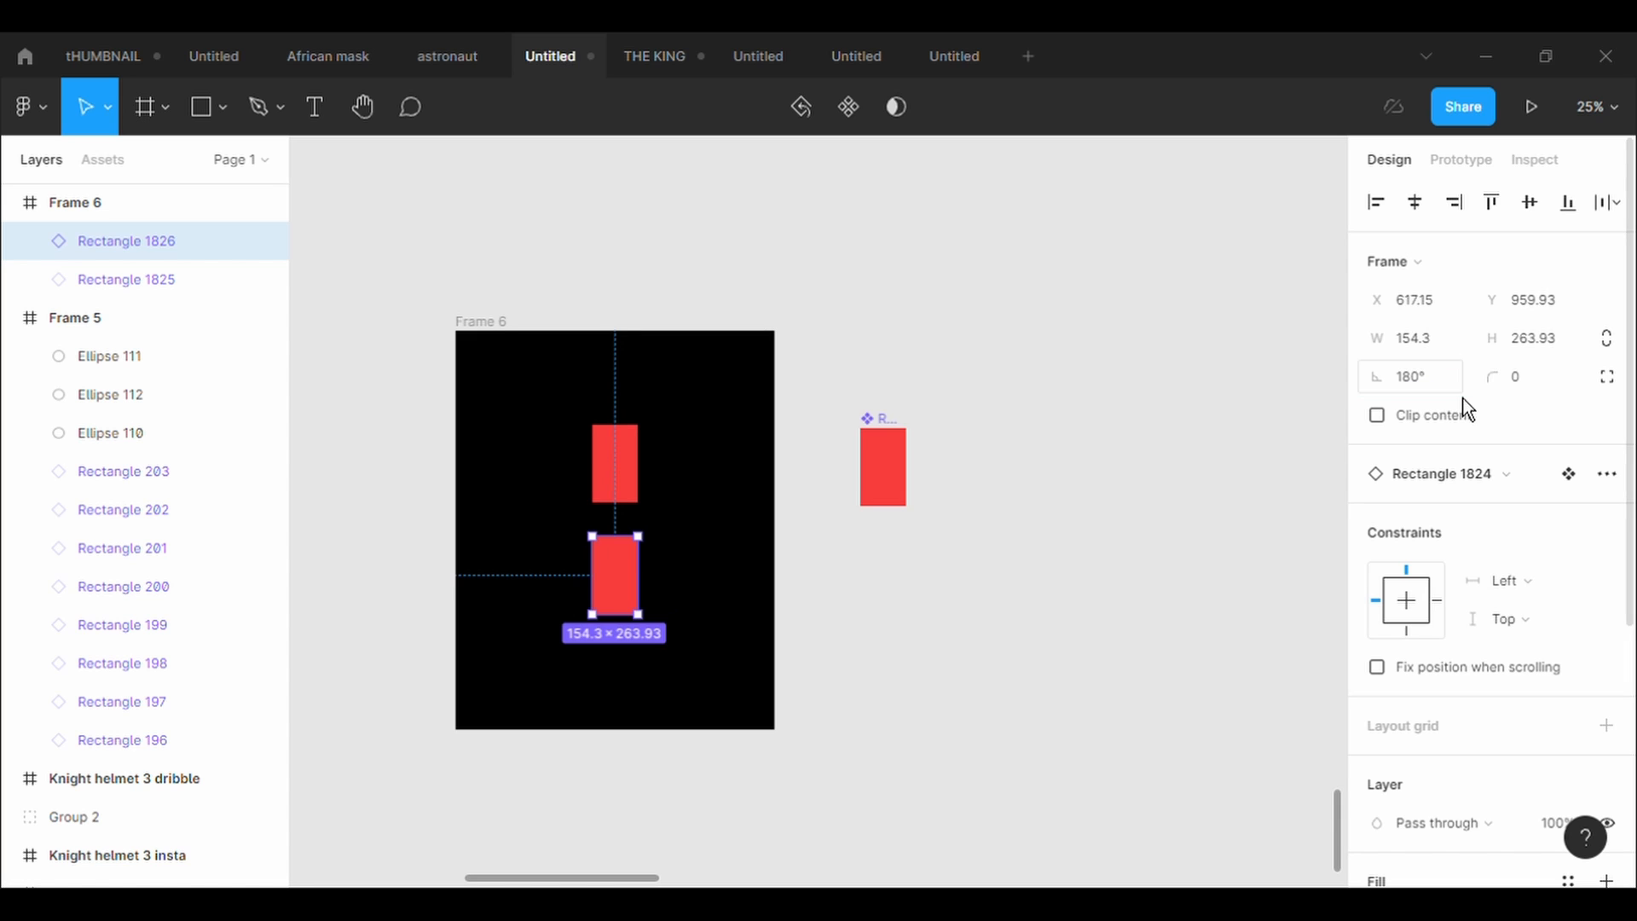
pyautogui.moveTo(625, 601); pyautogui.dragTo(624, 594)
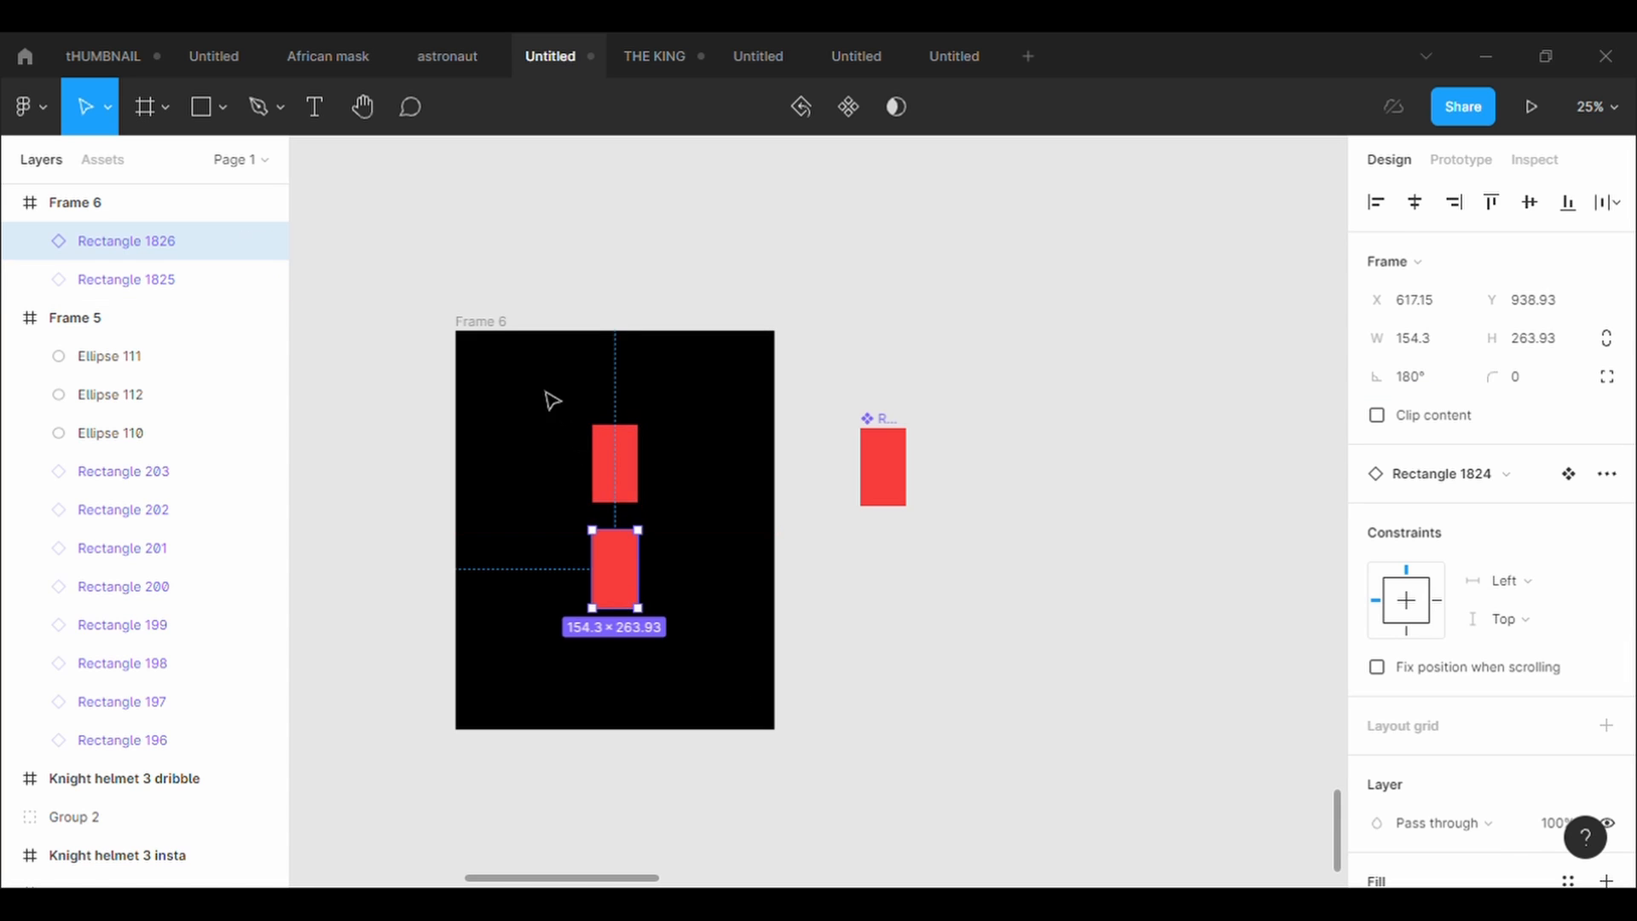
# Centre the pair of red instances vertically in Frame 6 and add a copy rotated 90° to form a cross
pyautogui.moveTo(540, 387); pyautogui.dragTo(678, 606)
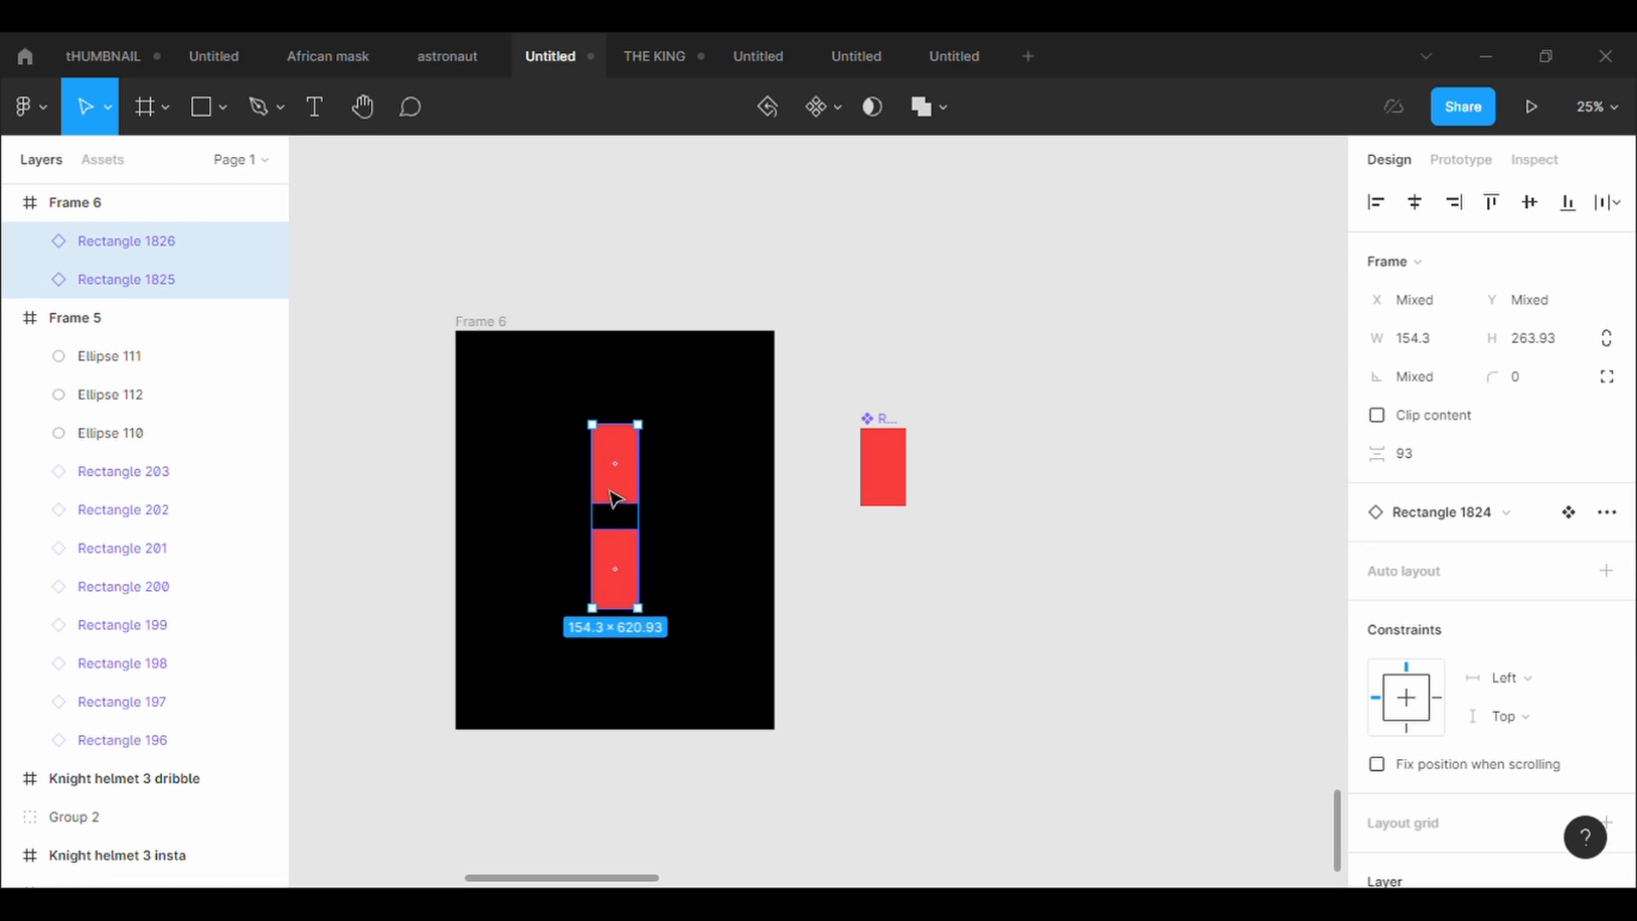
pyautogui.moveTo(615, 490); pyautogui.dragTo(614, 504)
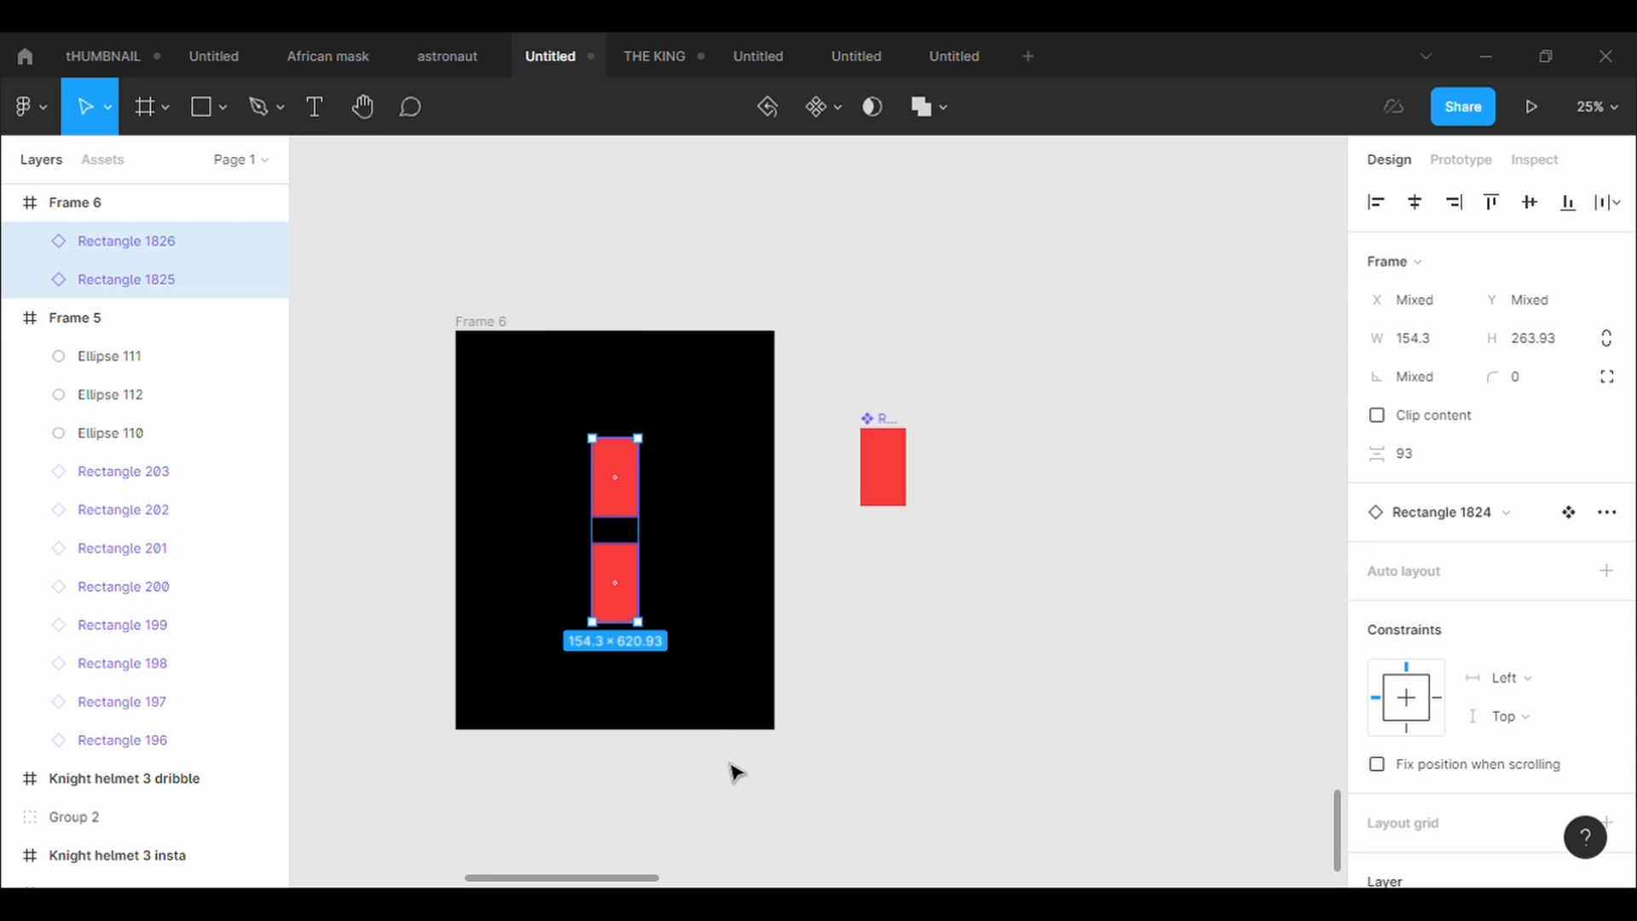
pyautogui.hotkey('ctrl', 'v')
pyautogui.moveTo(657, 655); pyautogui.dragTo(542, 571)
pyautogui.click(691, 665)
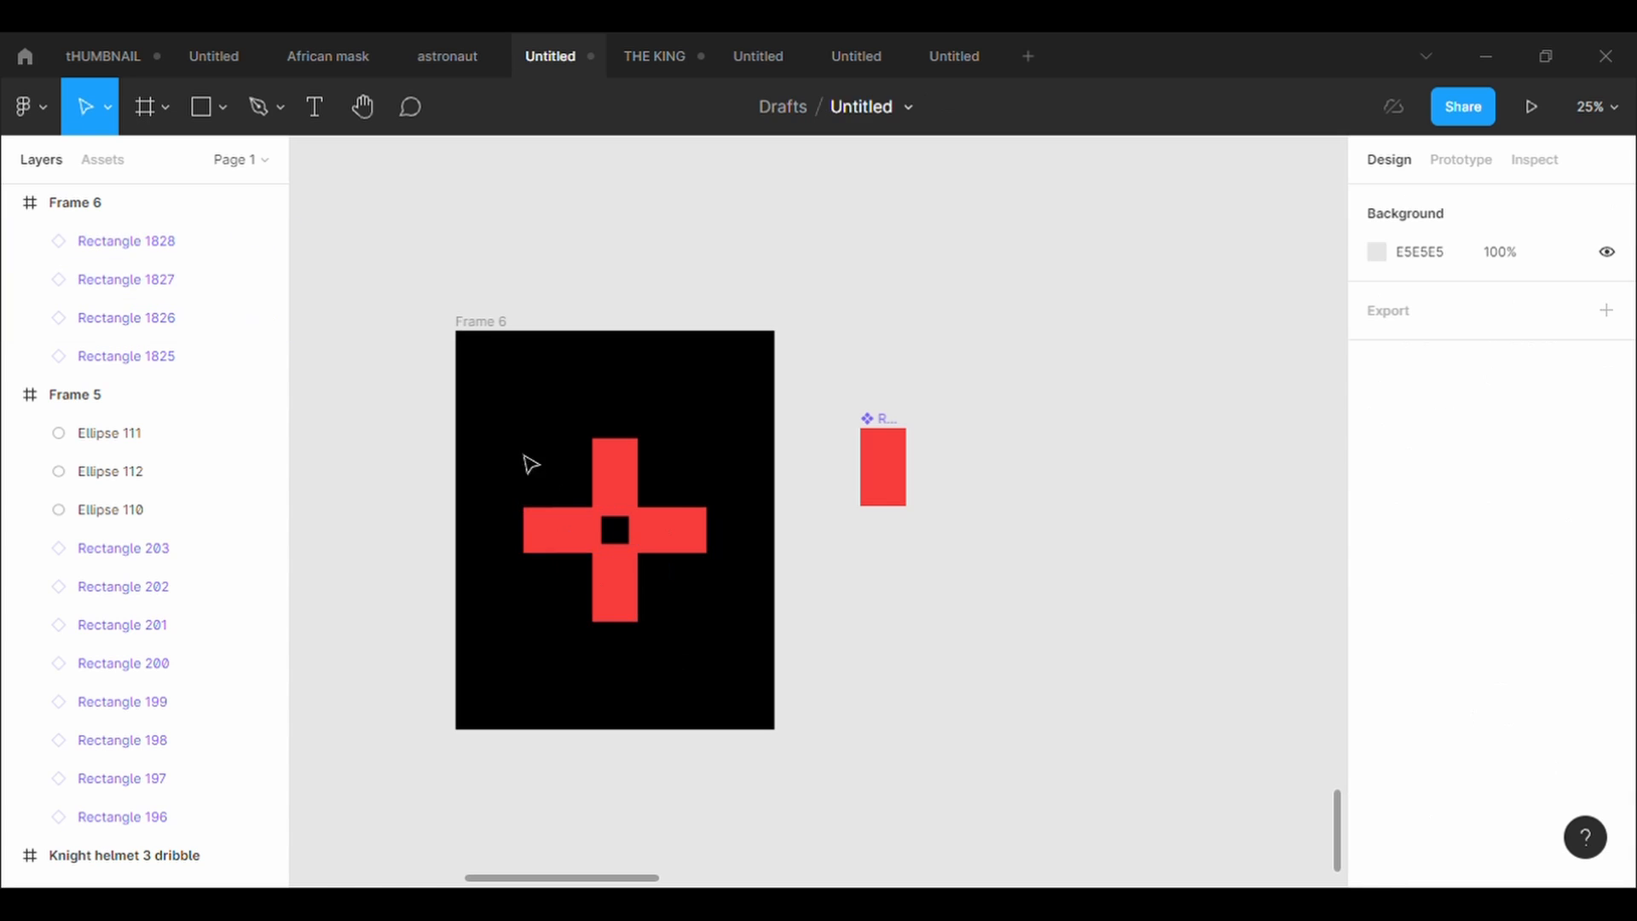
# Duplicate the four red instances in place and rotate the copies 45° to complete an eight-armed star
pyautogui.moveTo(479, 385); pyautogui.dragTo(632, 668)
pyautogui.hotkey('ctrl', 'v')
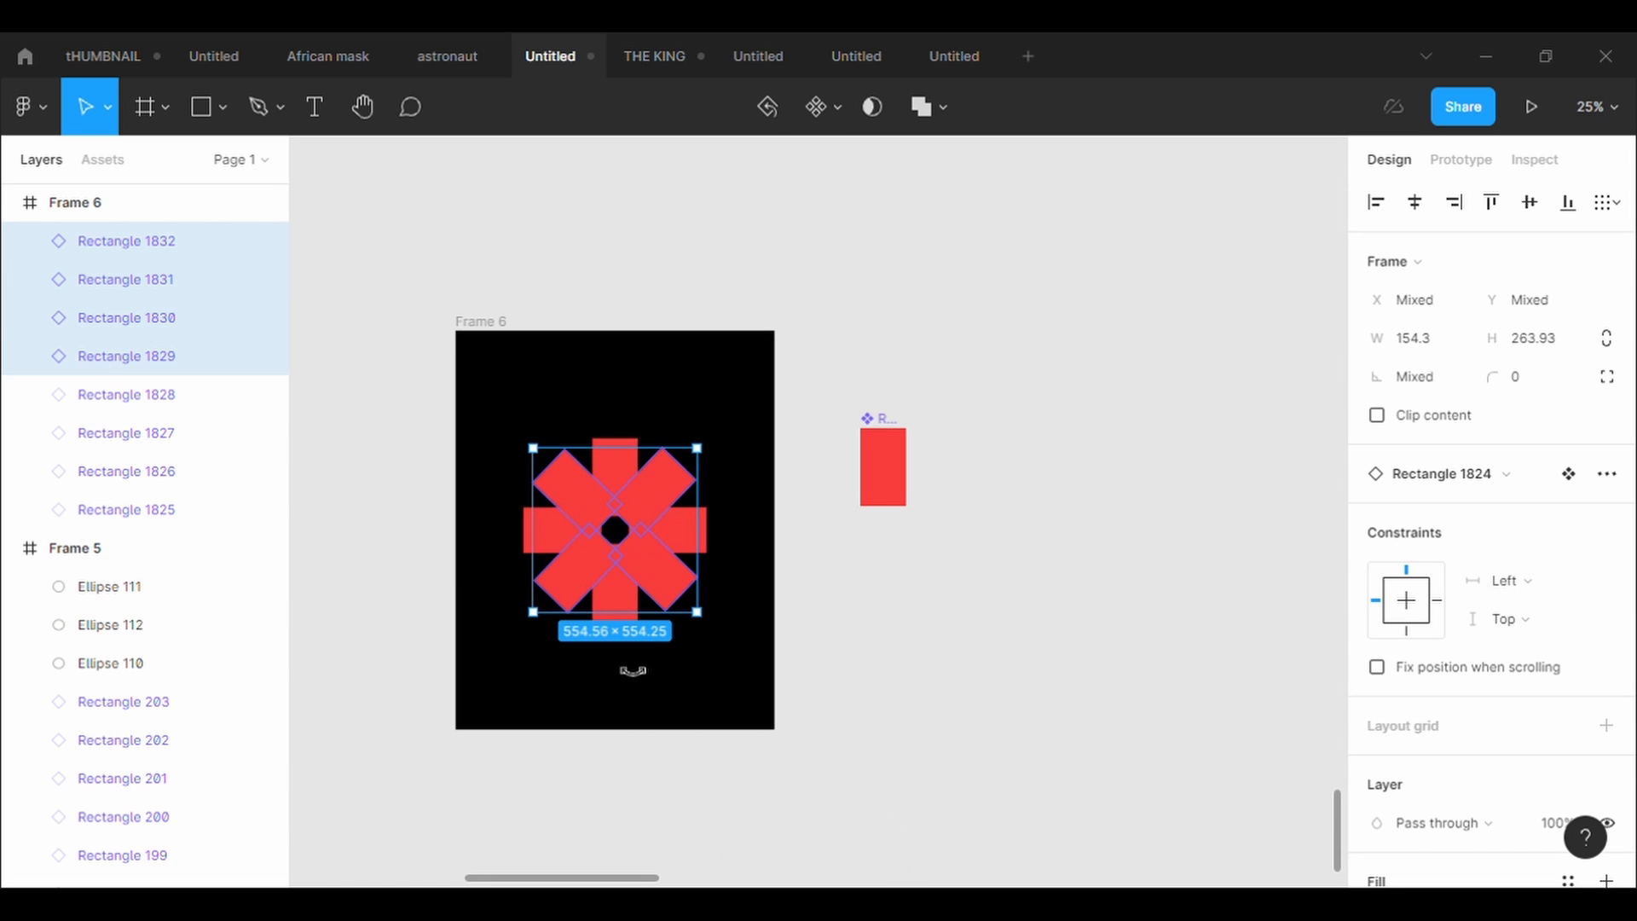
pyautogui.click(718, 704)
# Edit the red main component's rectangle as a vector, pulling its upper-left corner up and outward and its upper-right corner outward and down
pyautogui.click(889, 491)
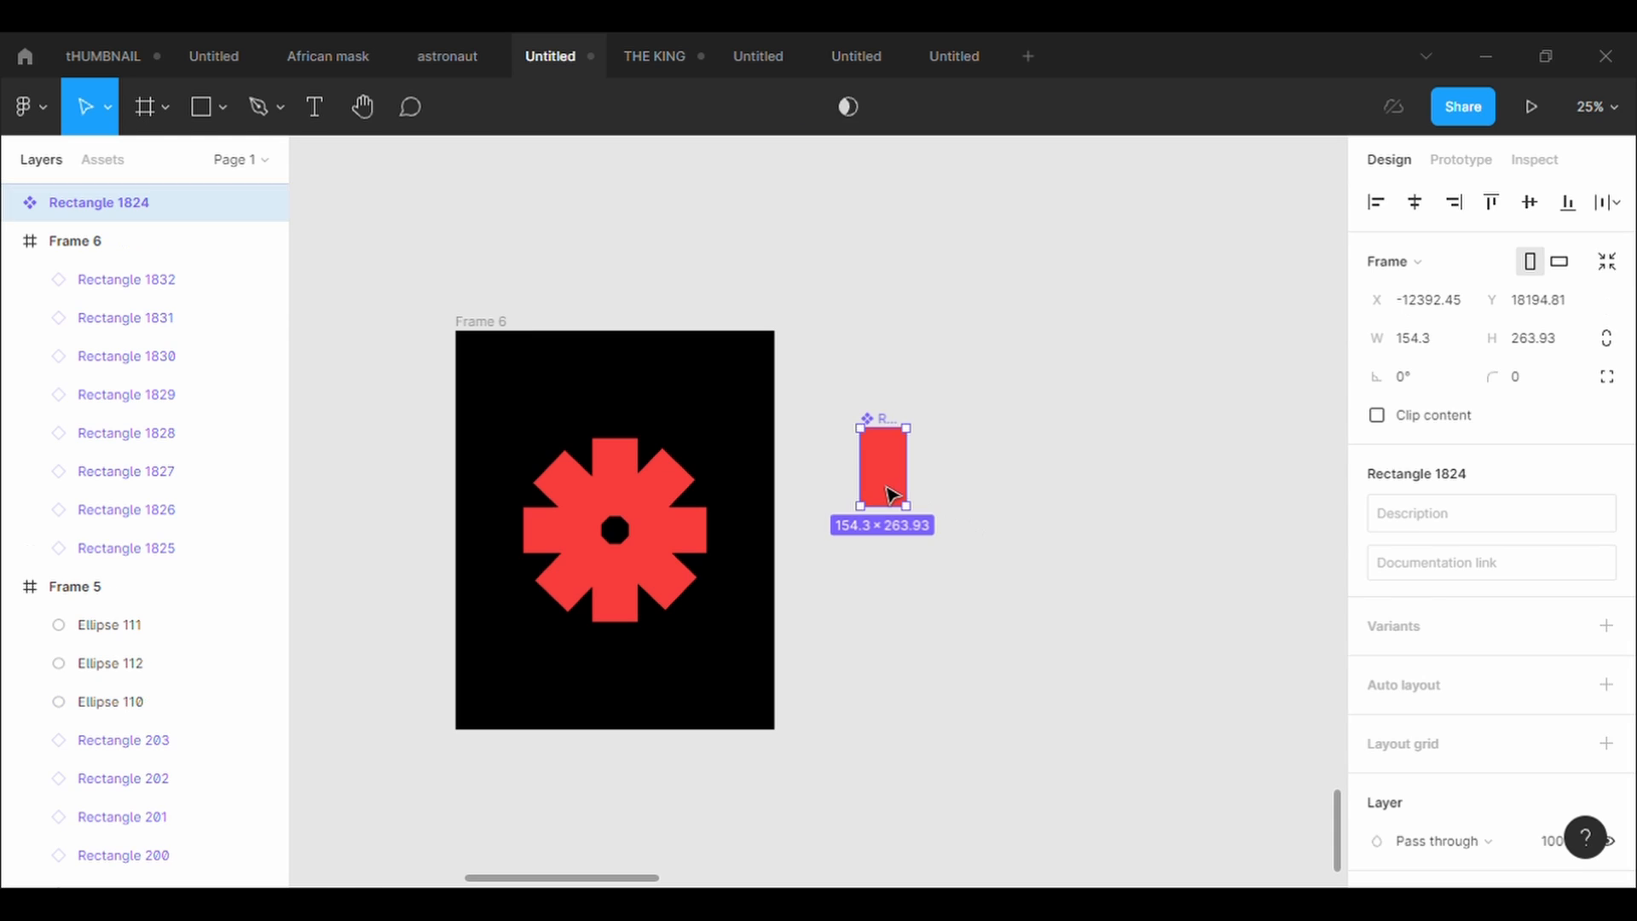
pyautogui.doubleClick(889, 475)
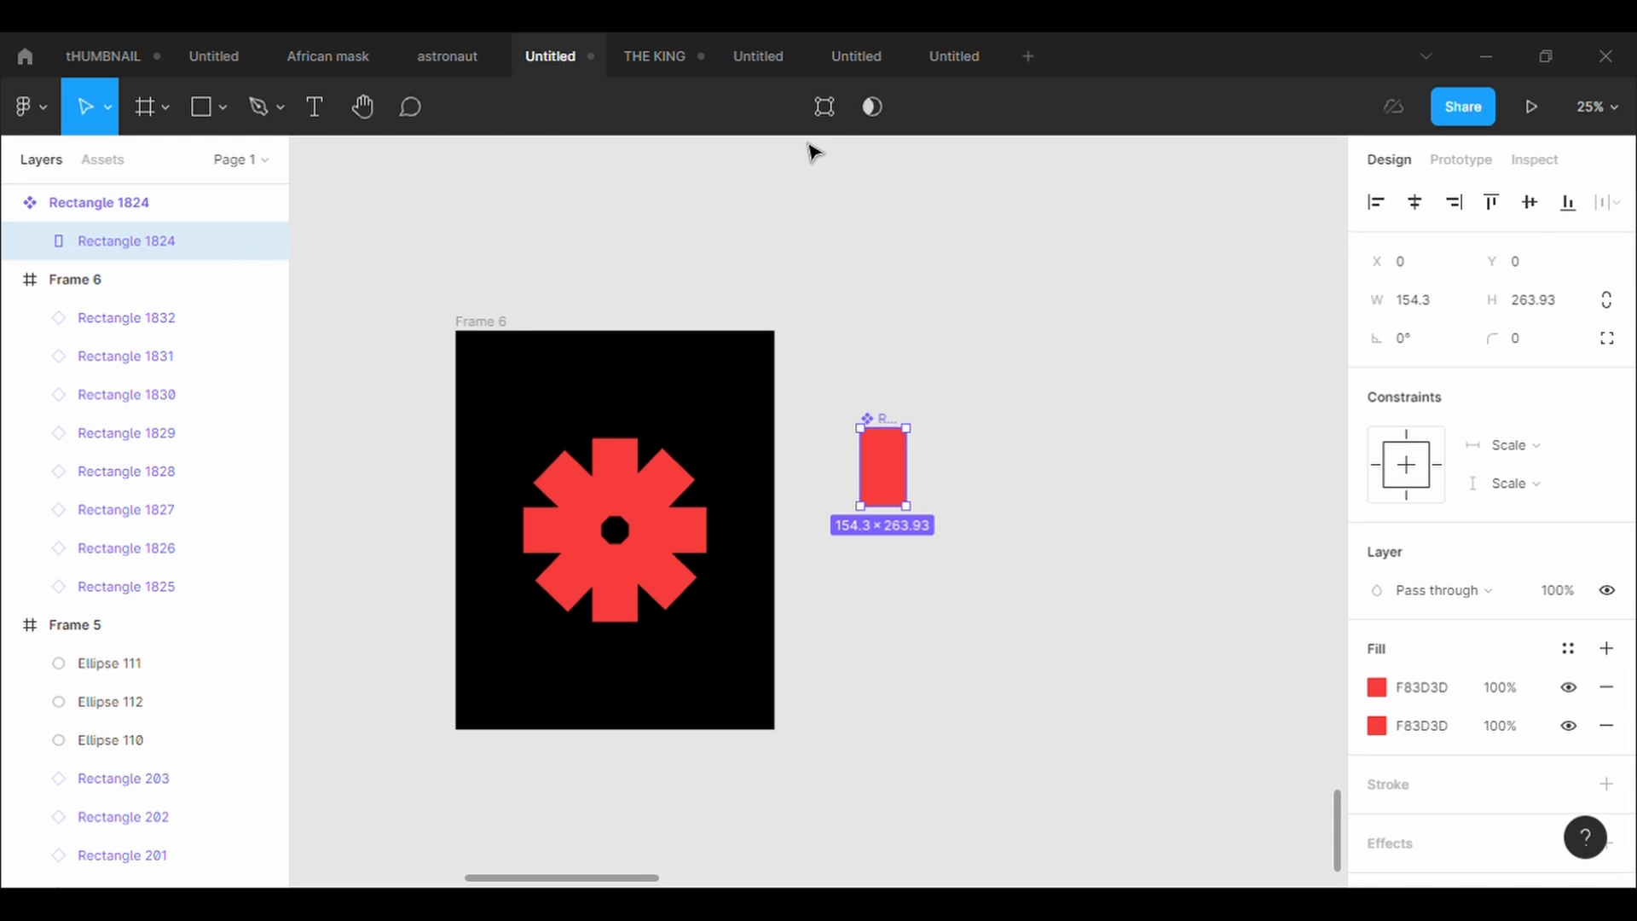
pyautogui.press('Return')
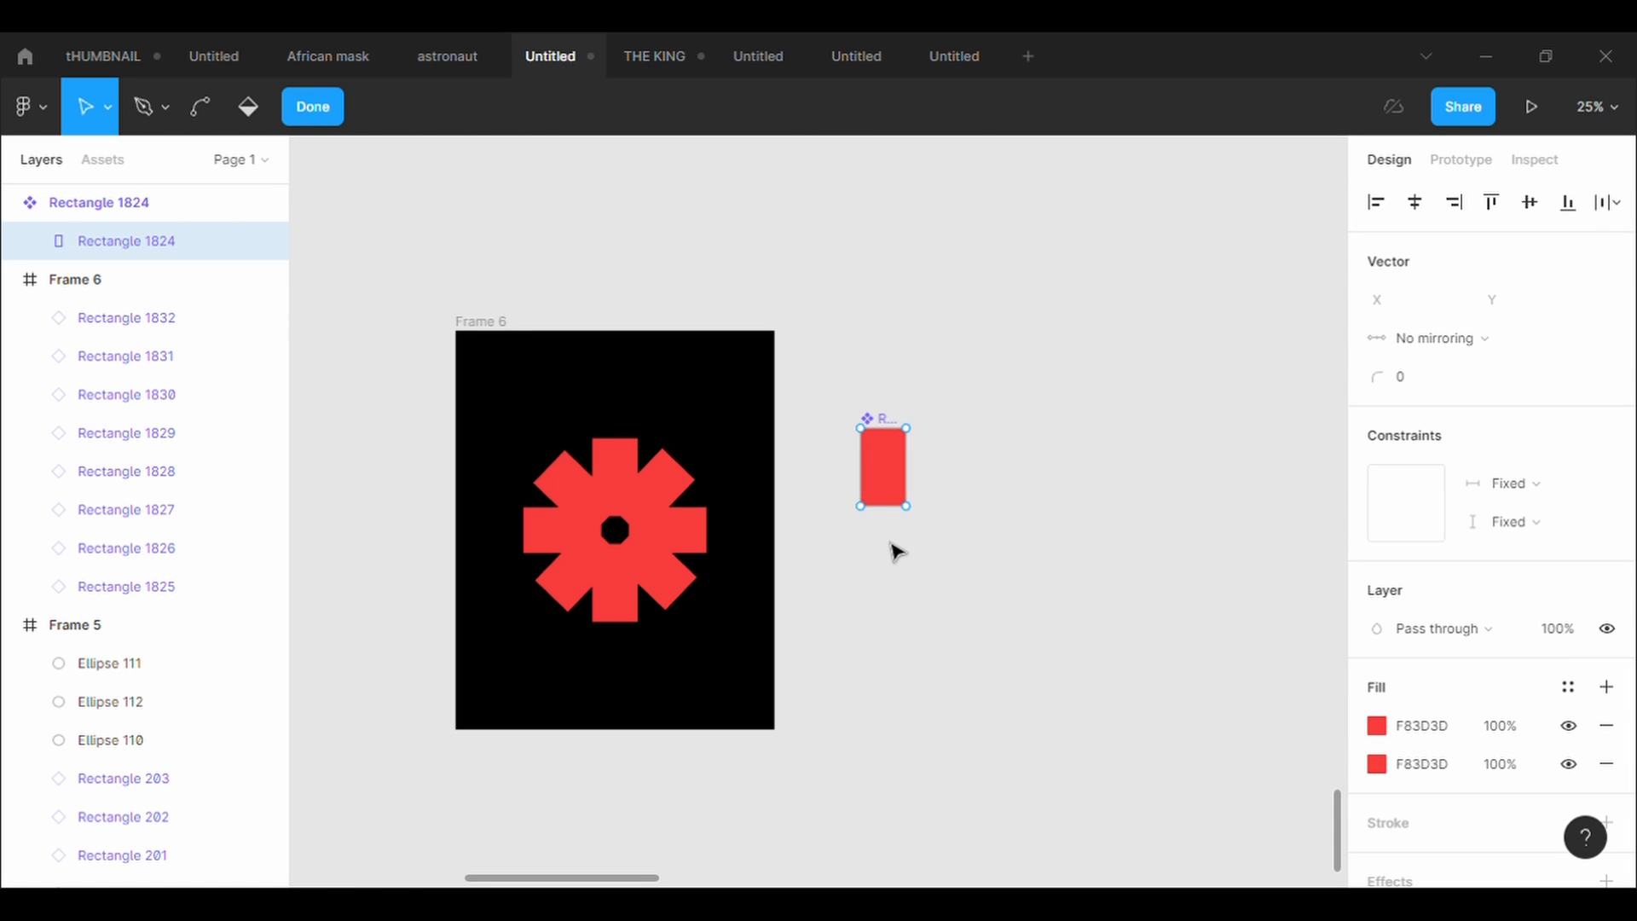
pyautogui.moveTo(871, 440); pyautogui.dragTo(838, 377)
pyautogui.moveTo(903, 430); pyautogui.dragTo(933, 452)
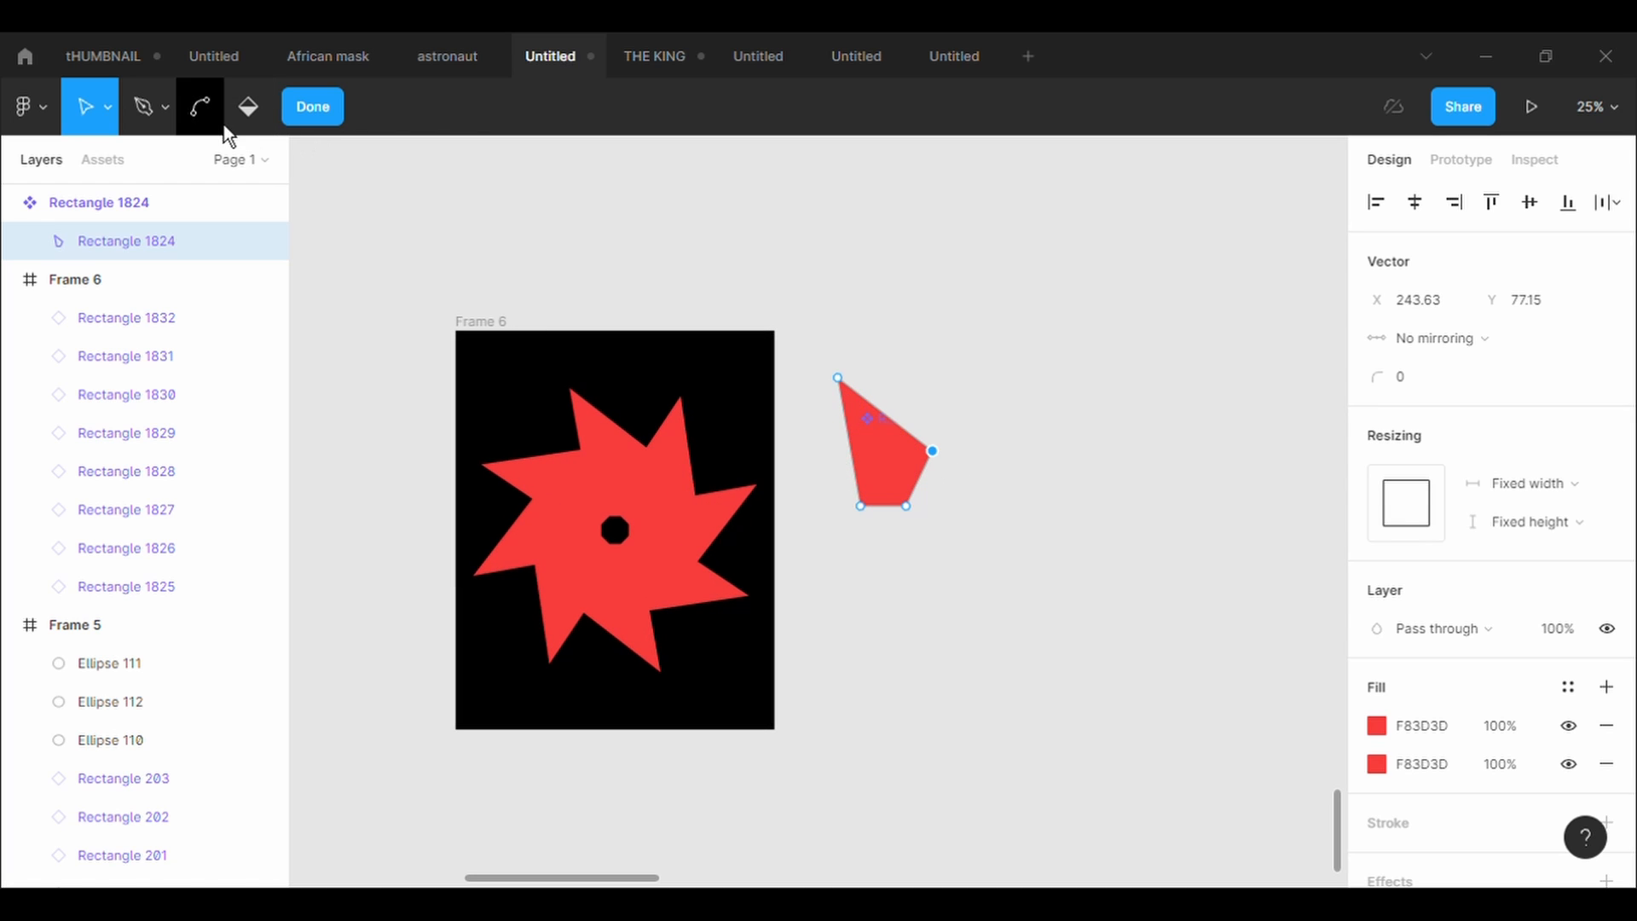
# Bend the red vector's upper edge deeply inward into a concave curve and finish the vector editing
pyautogui.click(201, 107)
pyautogui.moveTo(895, 422); pyautogui.dragTo(895, 486)
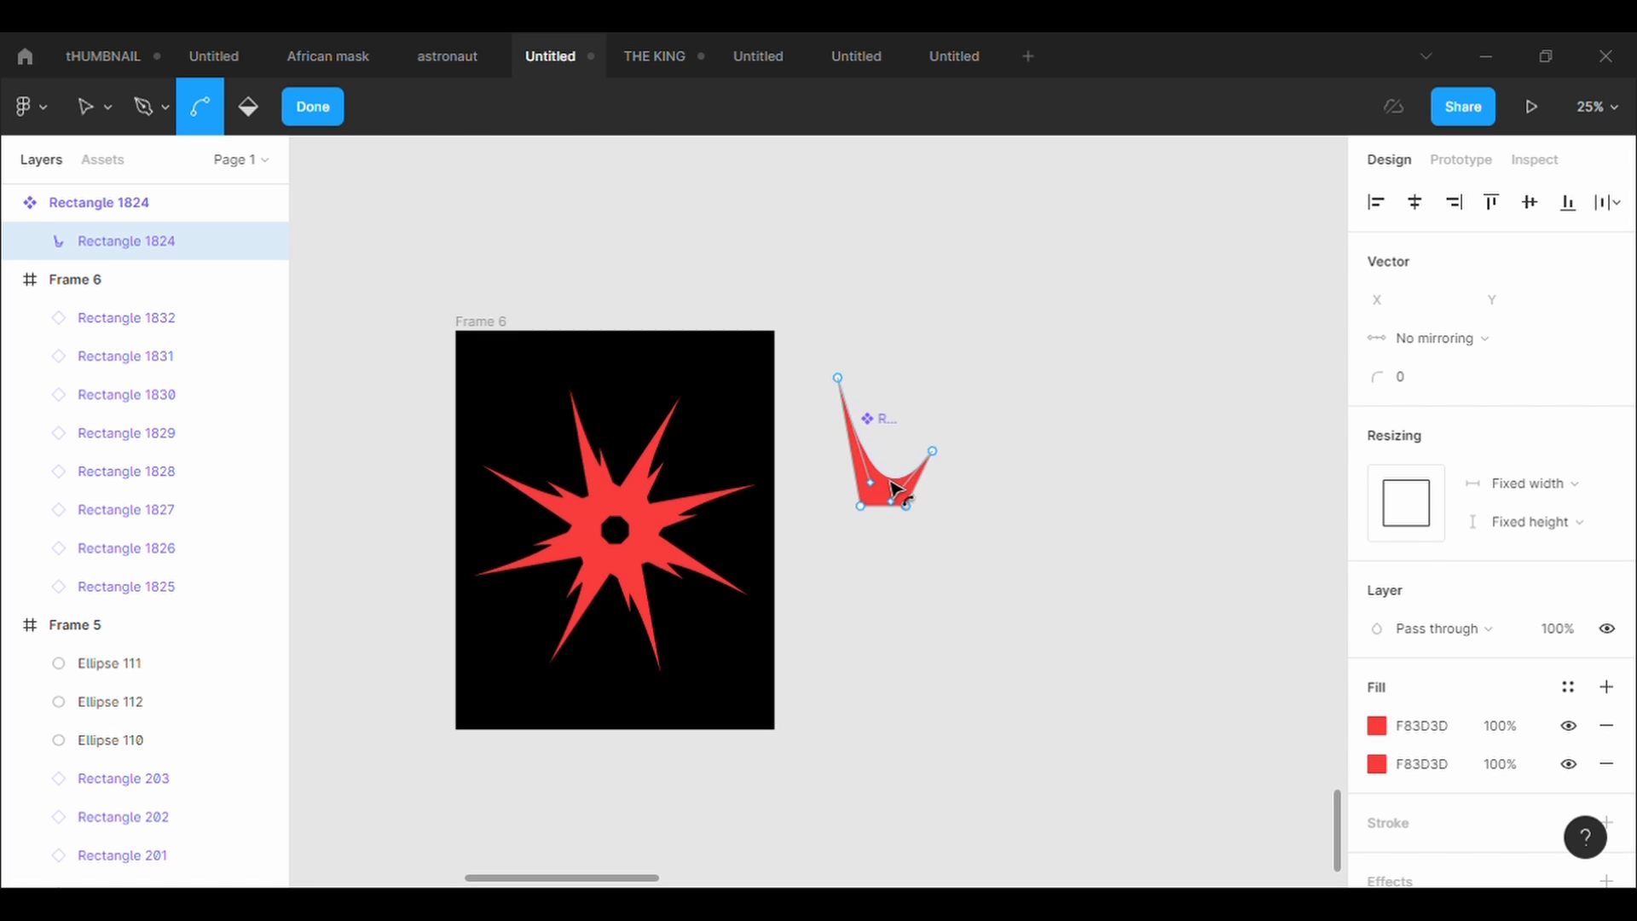
pyautogui.press('Escape')
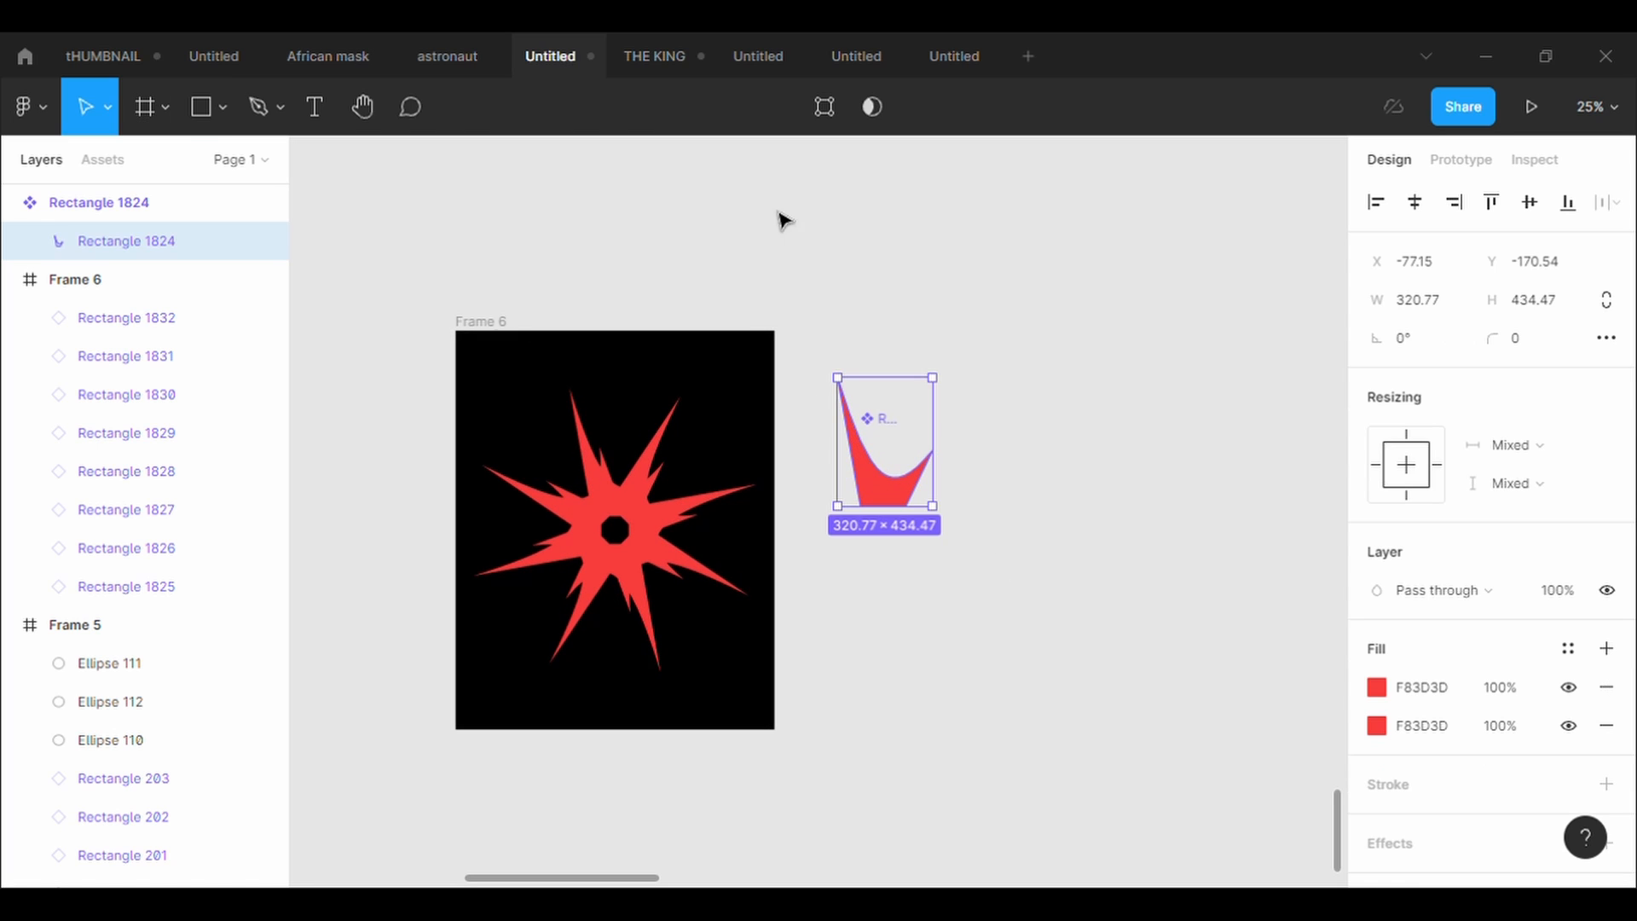
# Reopen the red main component's vector, pull its left edge outward to a new point and bend the edge into a small side lobe
pyautogui.click(829, 101)
pyautogui.moveTo(849, 442); pyautogui.dragTo(864, 477)
pyautogui.click(201, 106)
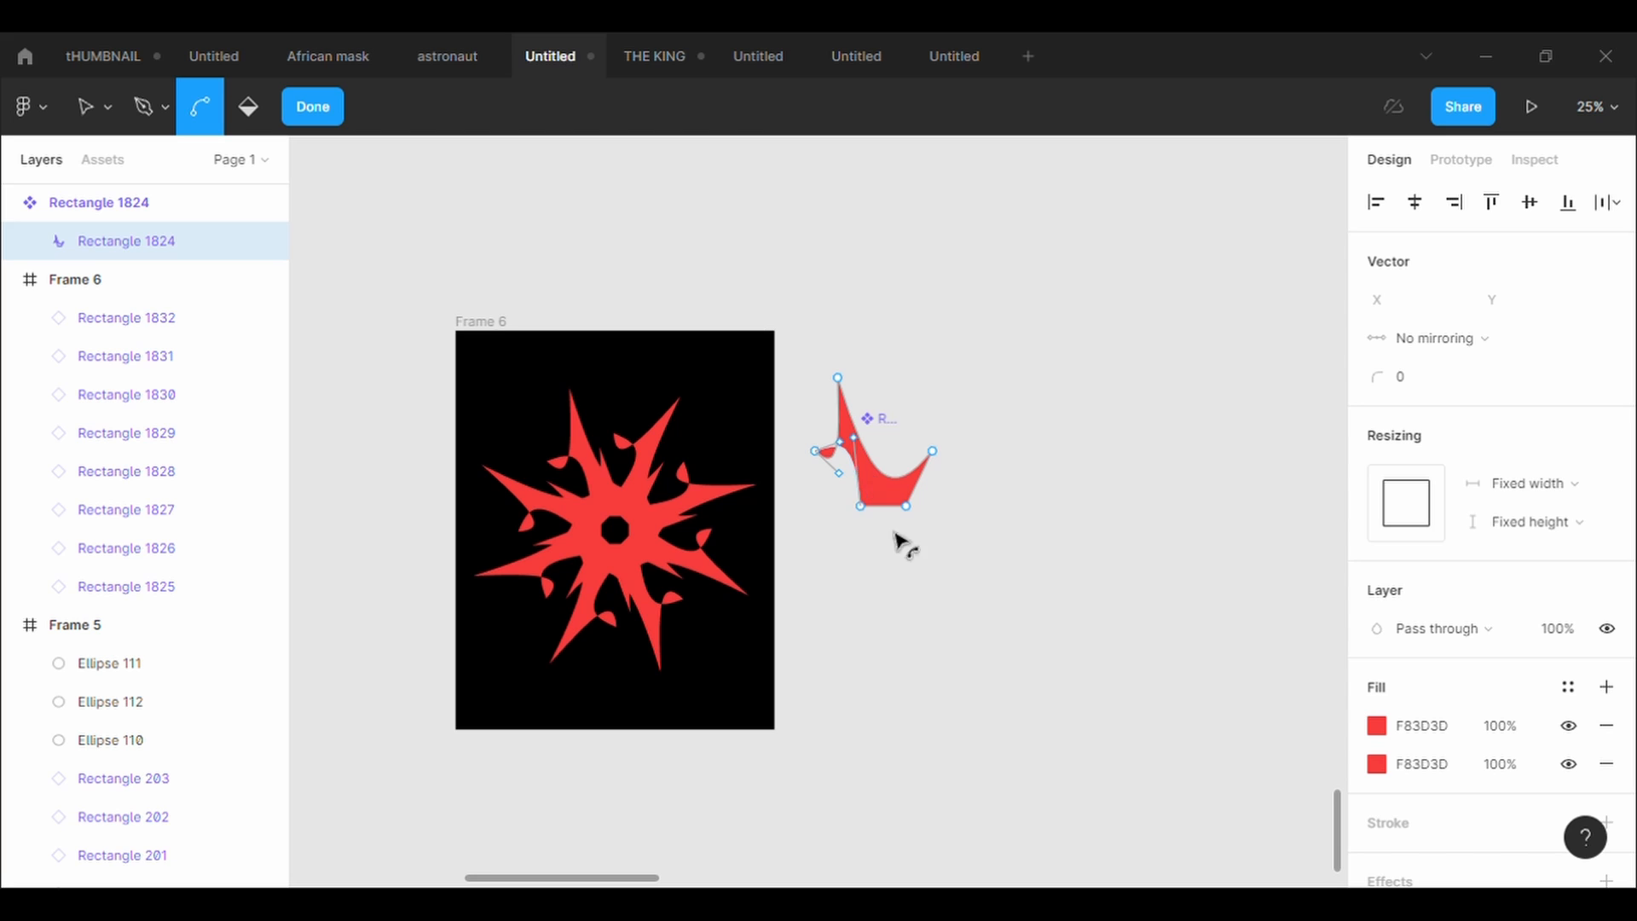
pyautogui.press('Escape')
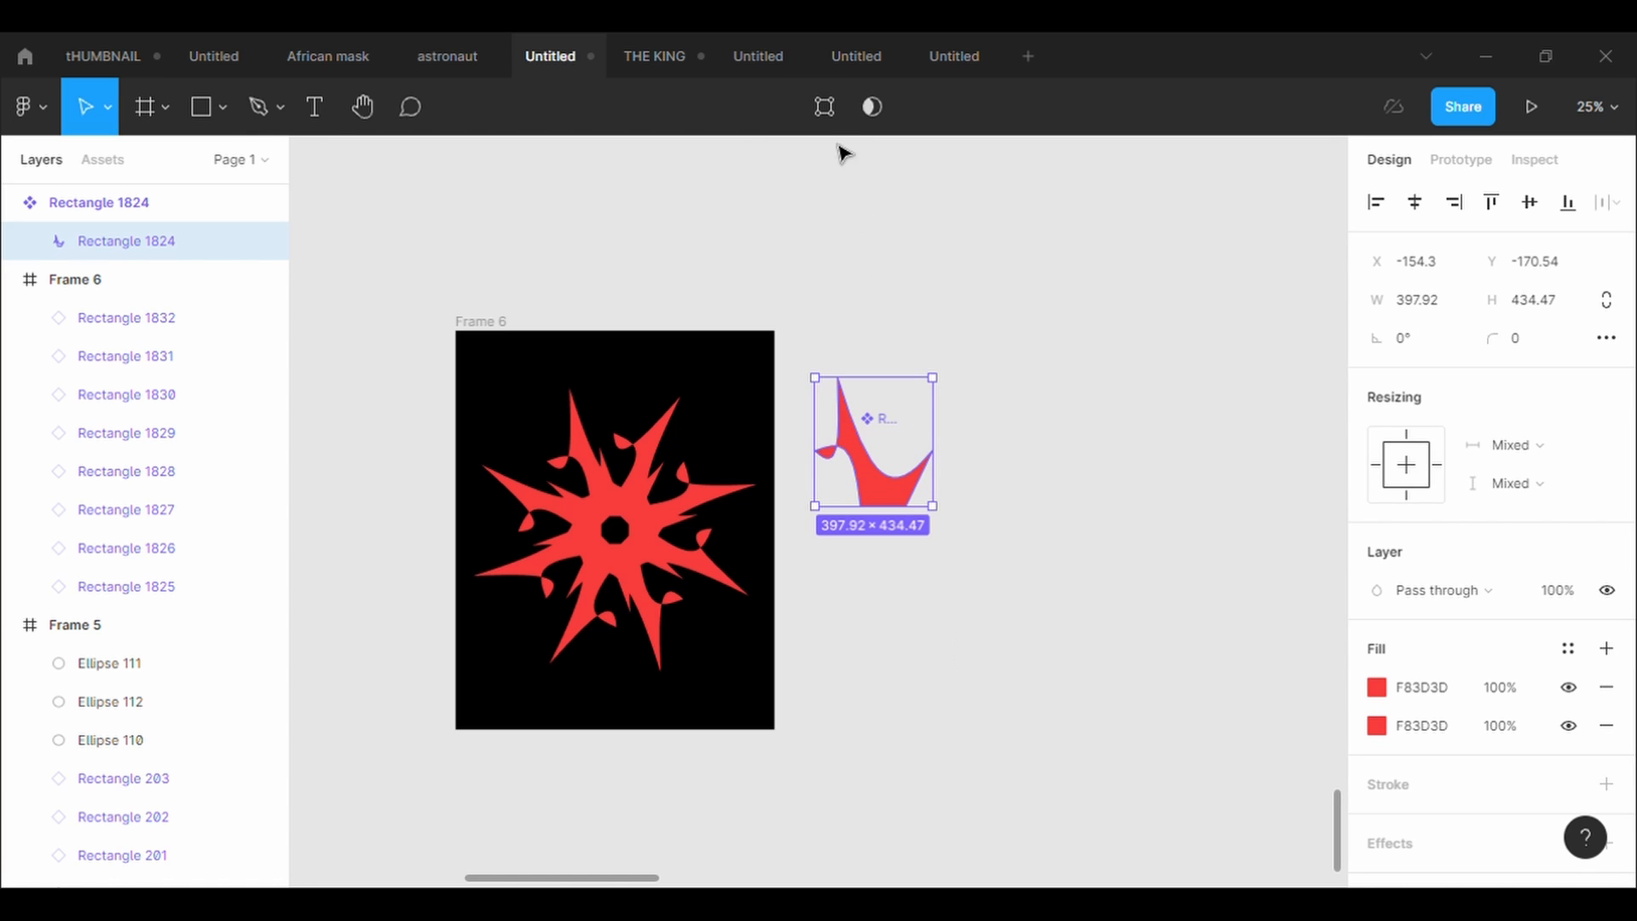
# Bend the red vector's upper-left edge further inward to shape the side lobe like a leaf, and finish the vector editing
pyautogui.press('Return')
pyautogui.click(199, 106)
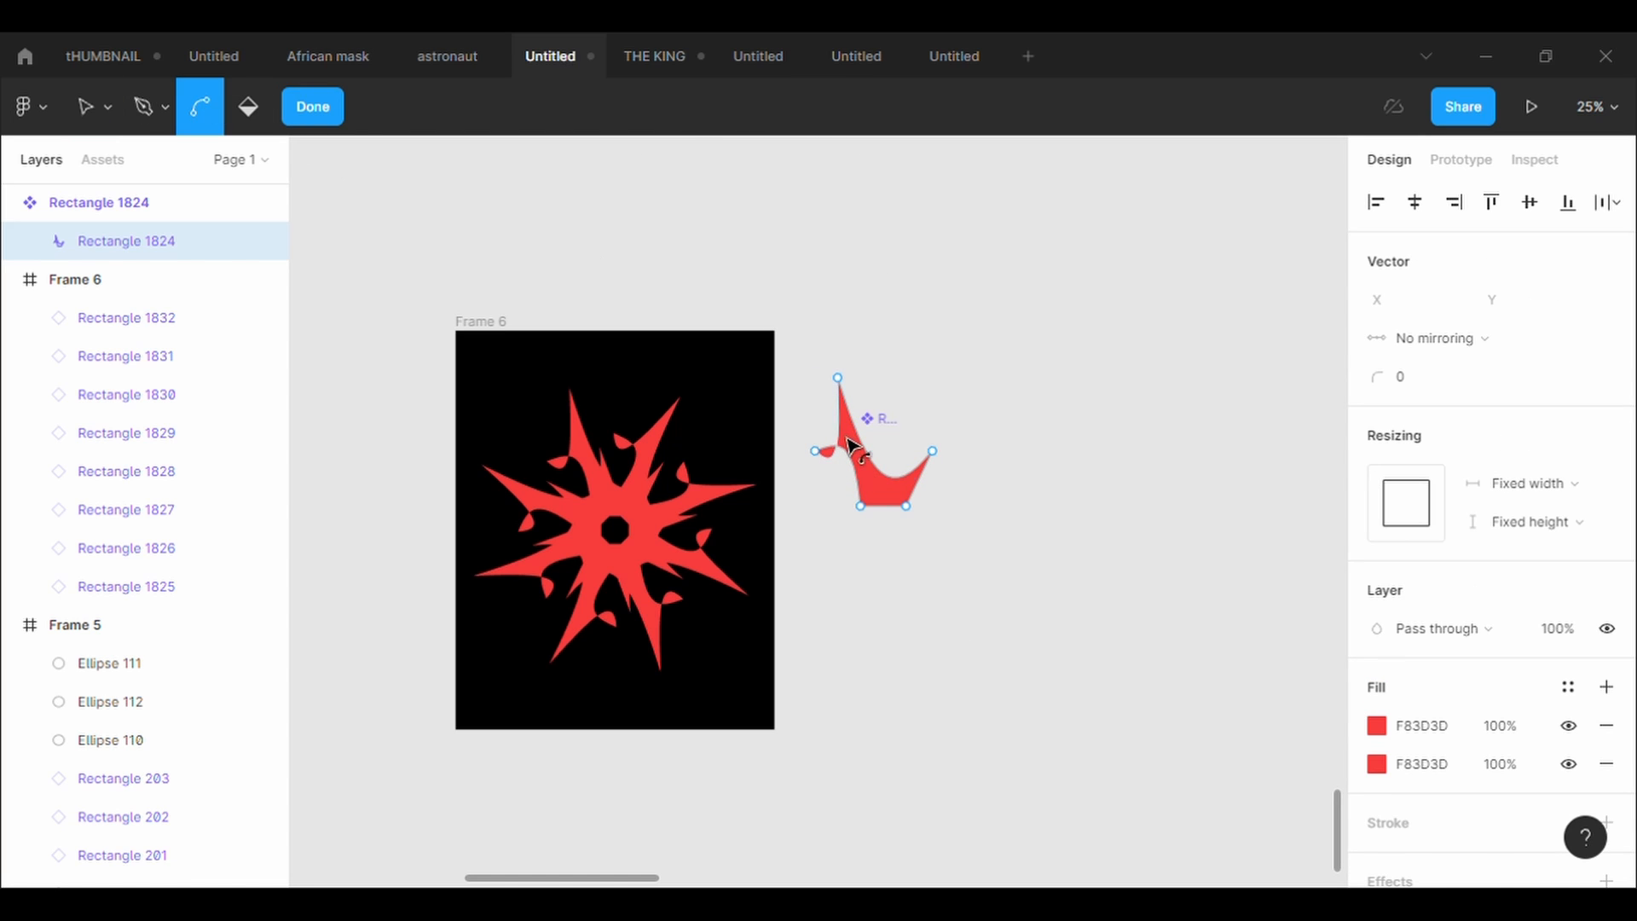
pyautogui.moveTo(850, 436); pyautogui.dragTo(870, 419)
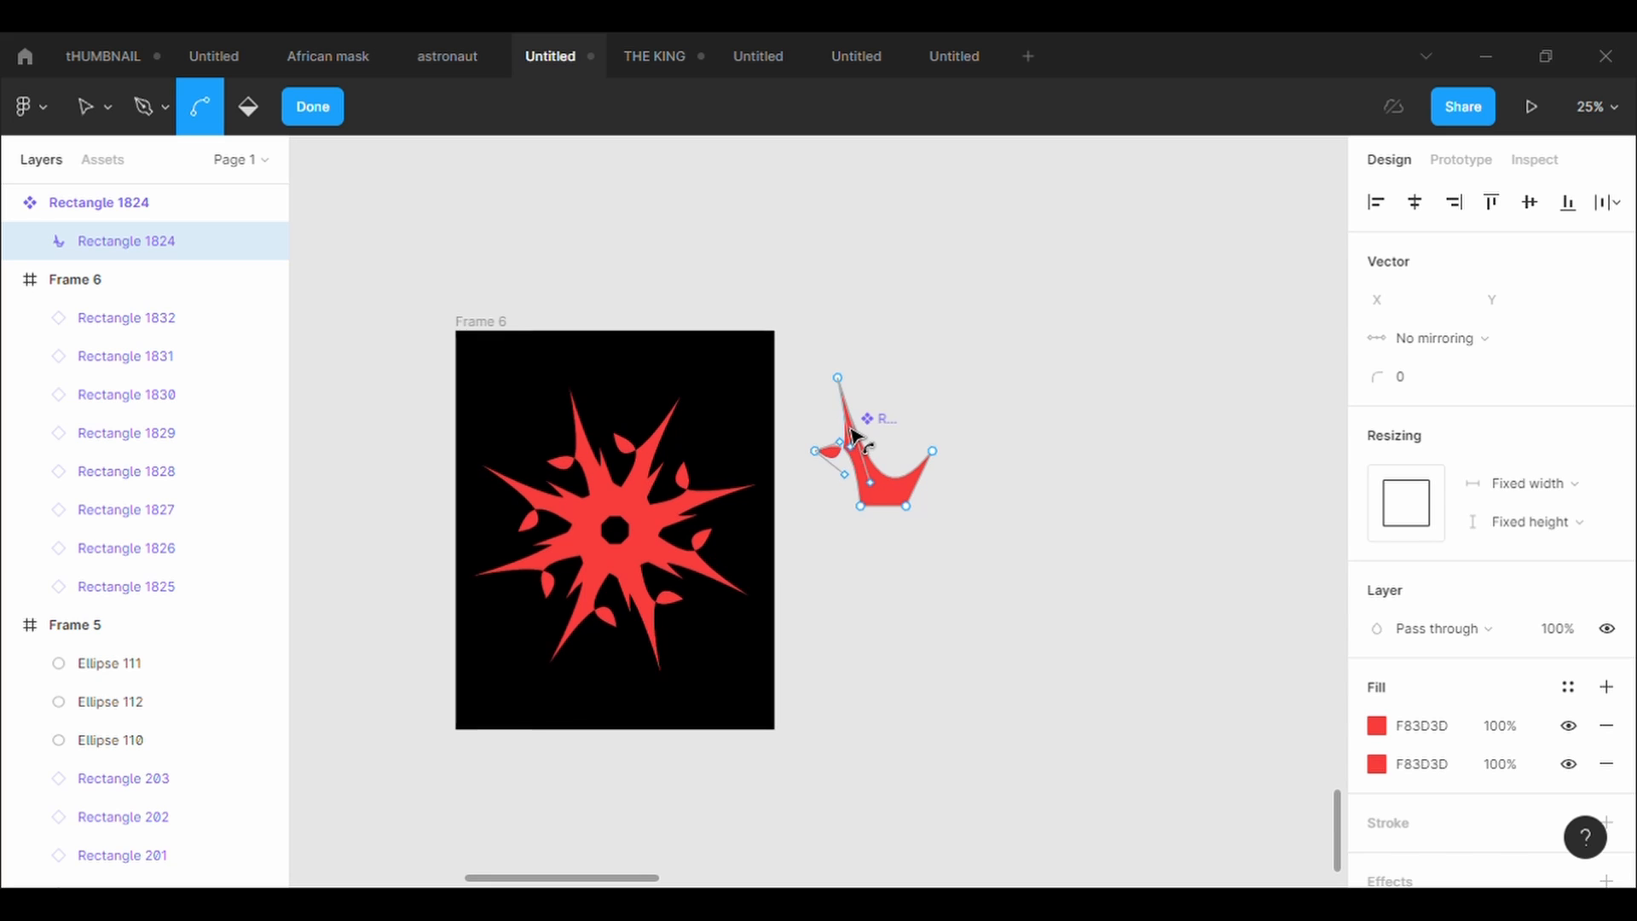
pyautogui.press('Escape')
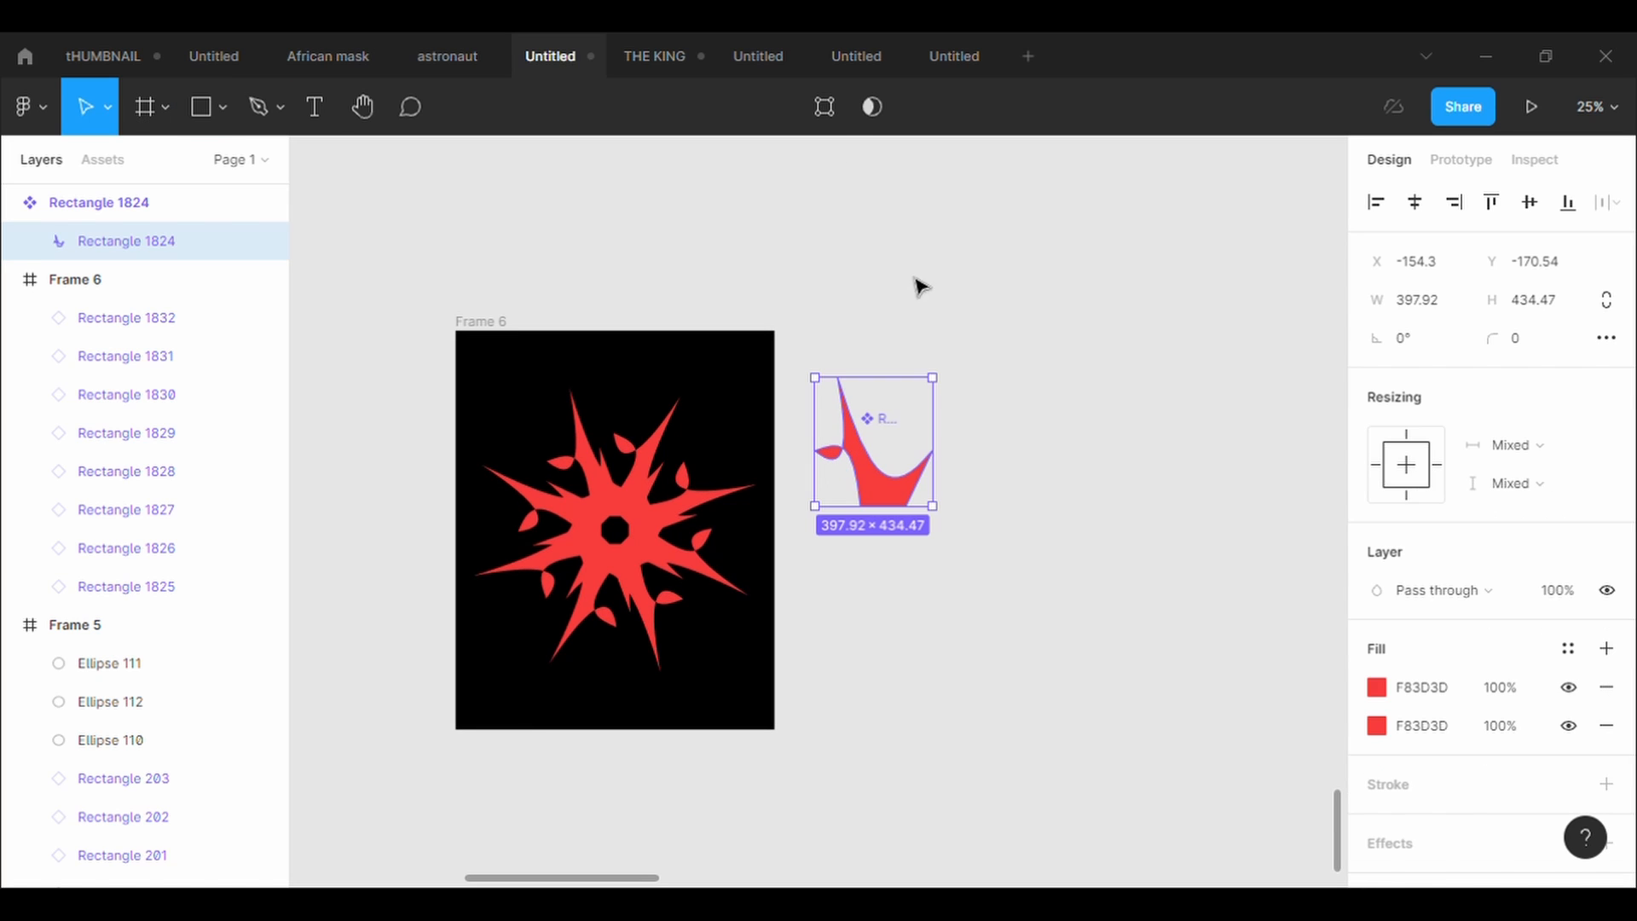
pyautogui.click(835, 119)
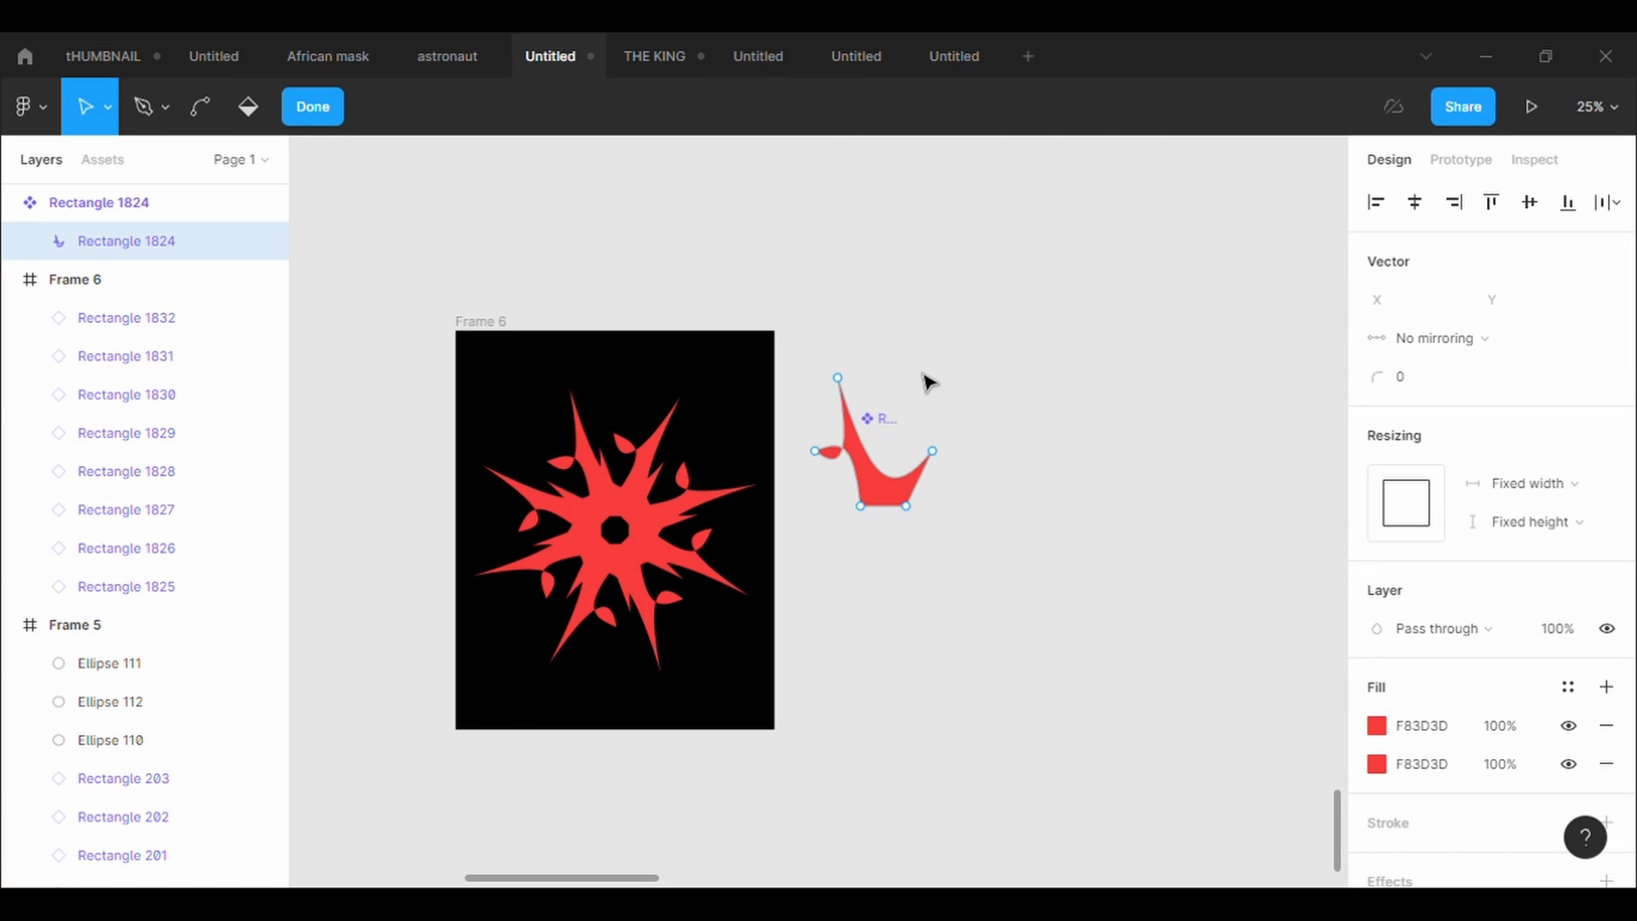
pyautogui.press('Escape')
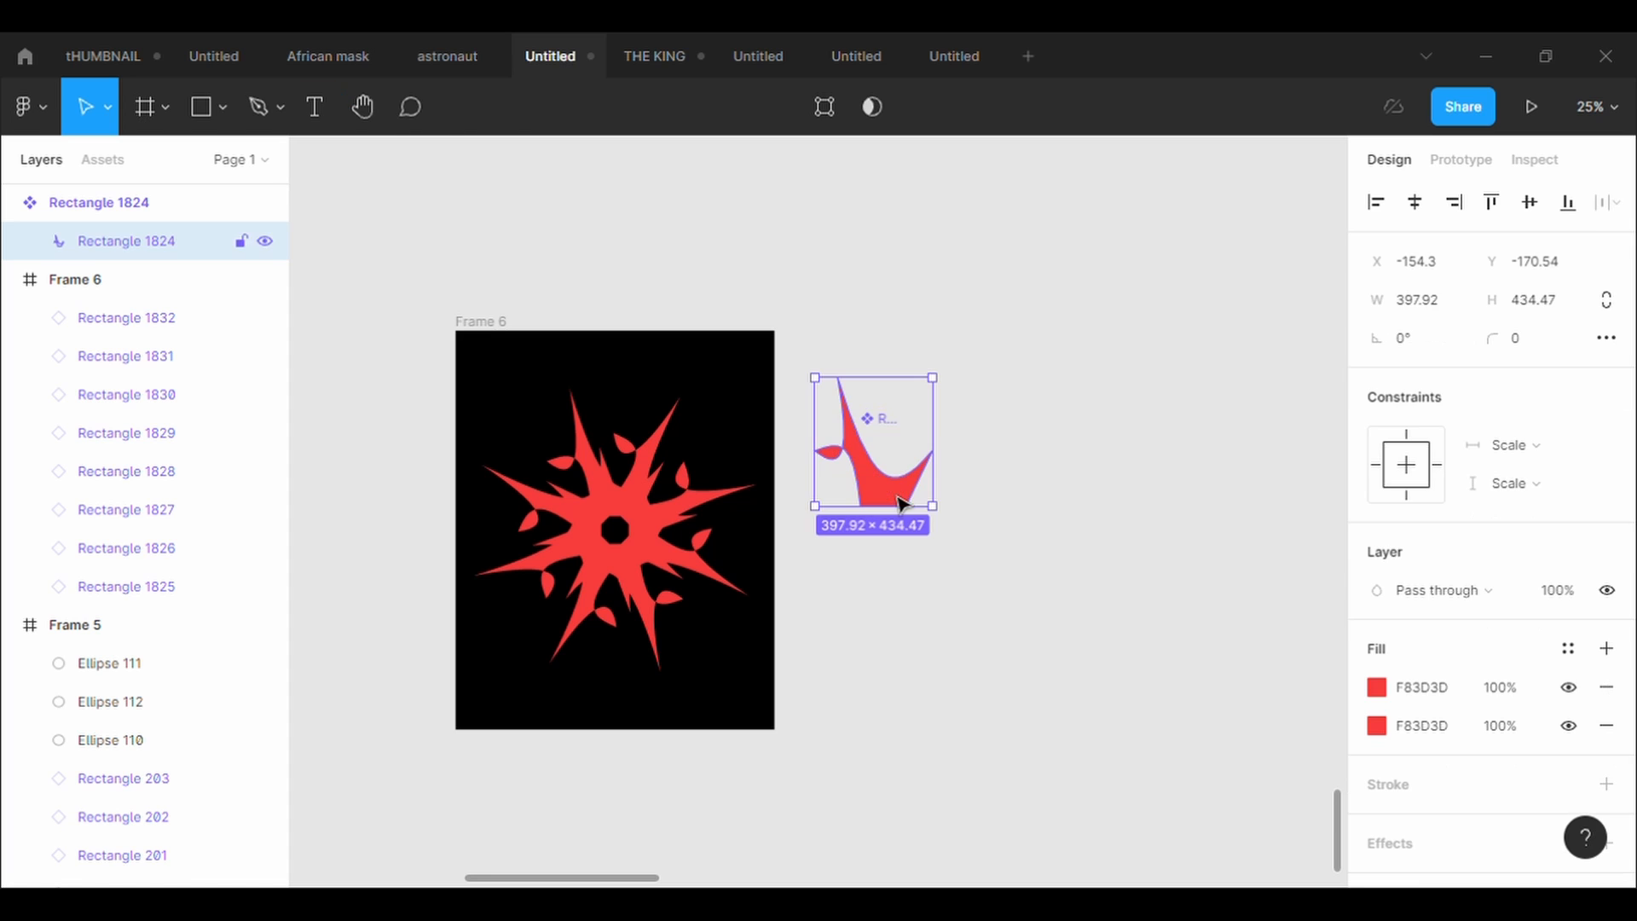
pyautogui.moveTo(956, 535); pyautogui.dragTo(913, 490)
pyautogui.click(1062, 635)
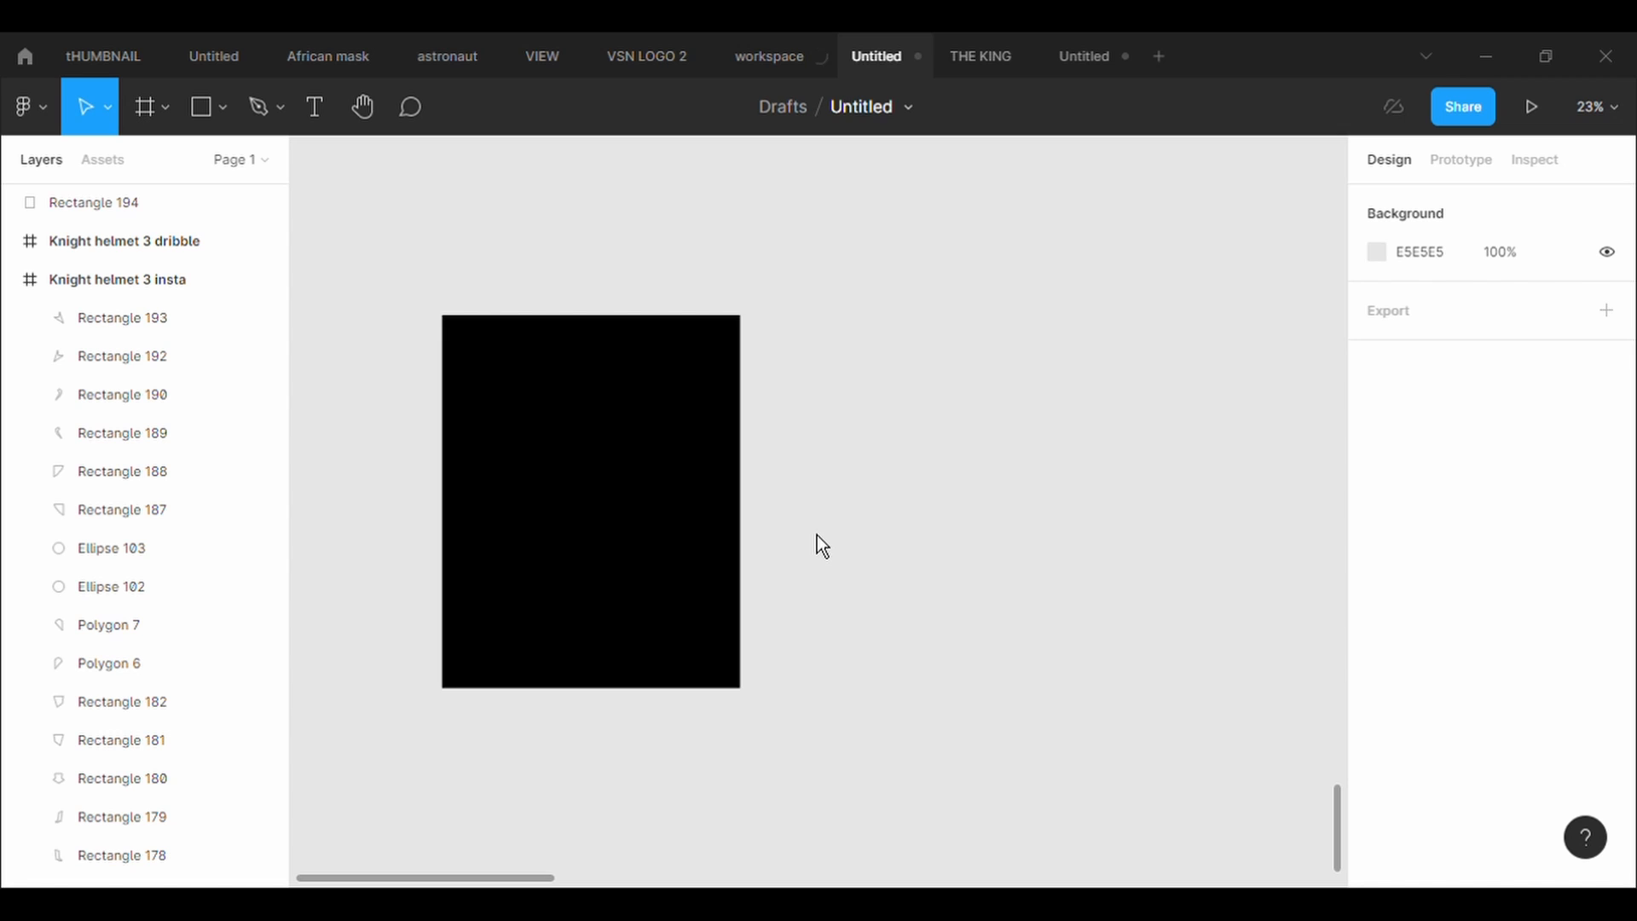
# Draw a rectangle about 174 × 304 beside the black rectangle and turn it into a component
pyautogui.click(222, 107)
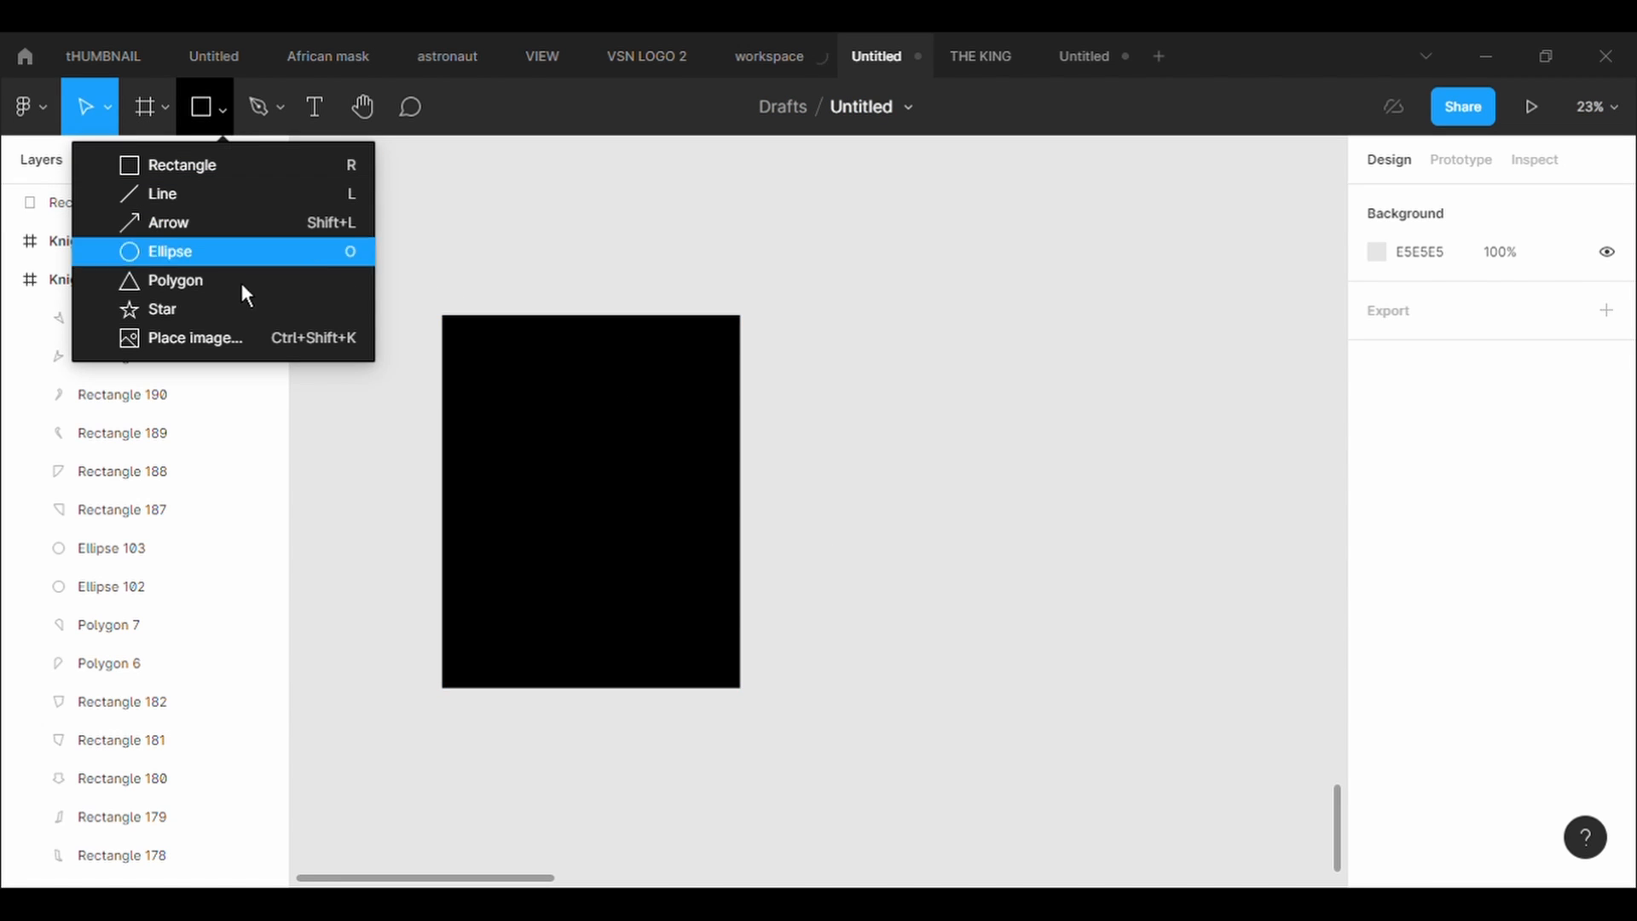
pyautogui.click(215, 170)
pyautogui.moveTo(872, 421); pyautogui.dragTo(916, 502)
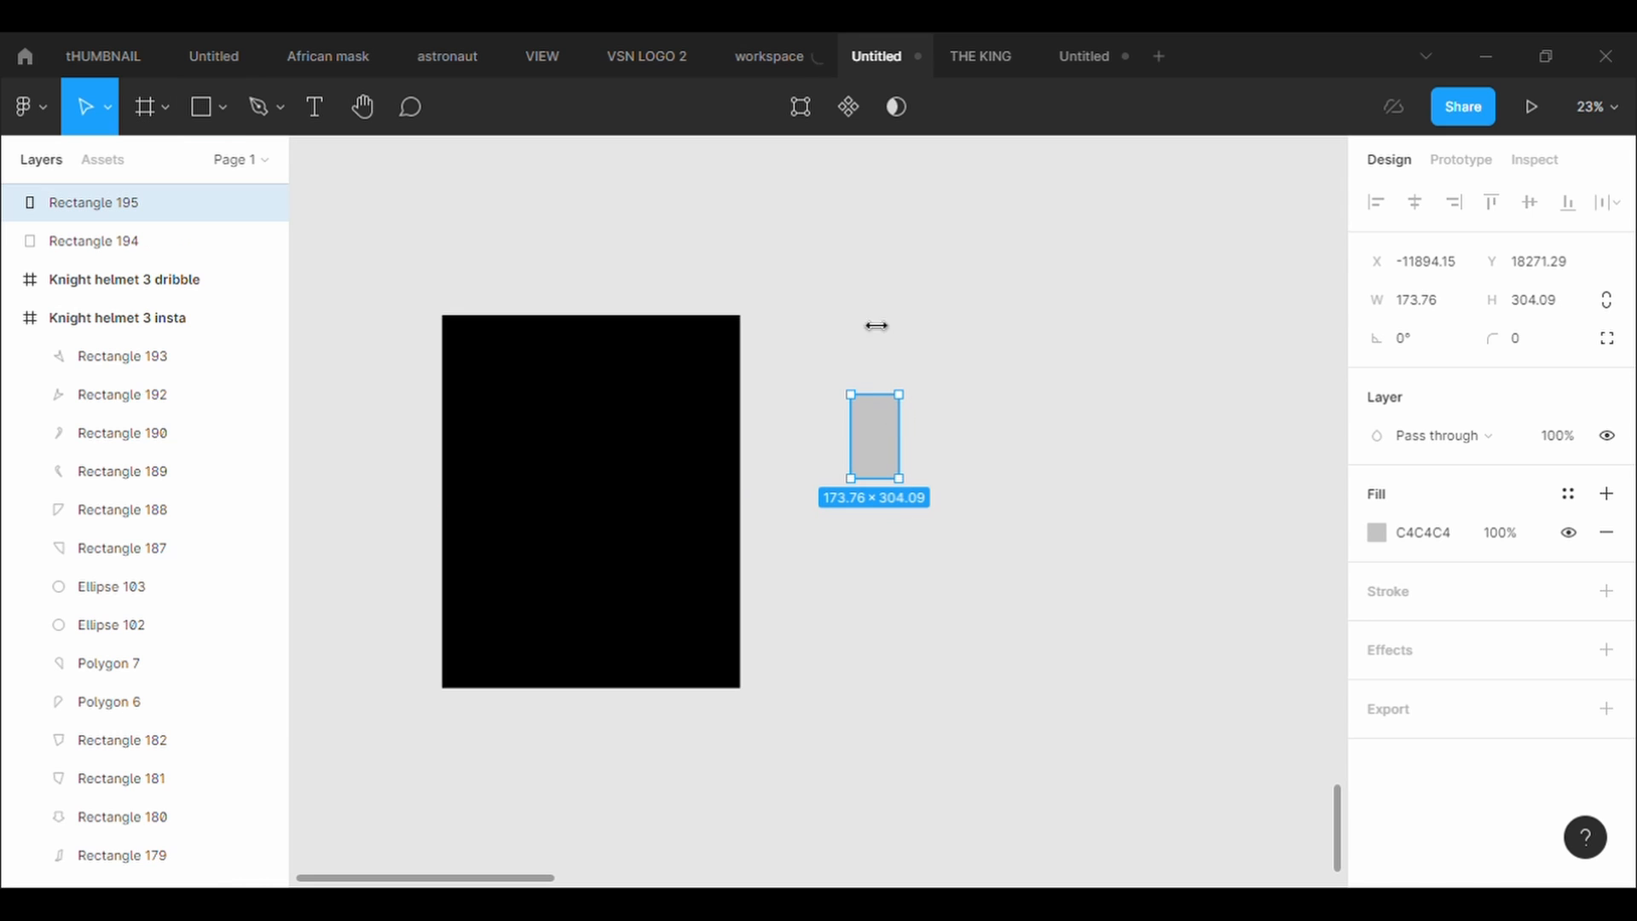
pyautogui.click(858, 121)
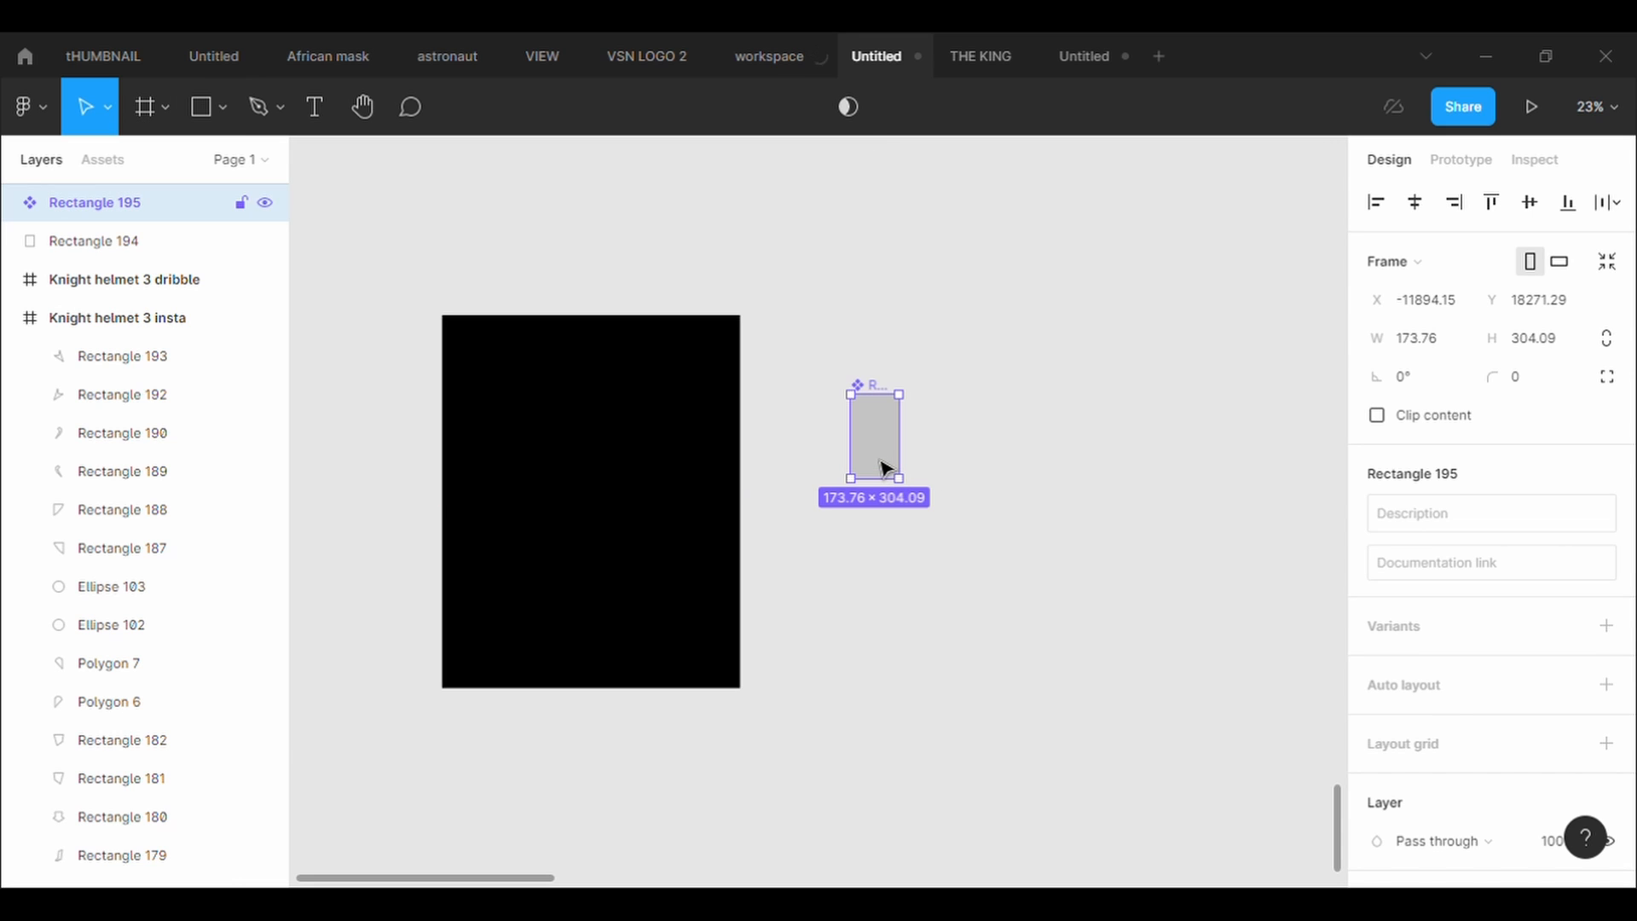
# Recolour the new component from its selection colours to bright yellow EDFD35
pyautogui.scroll(-5, 1436, 682)
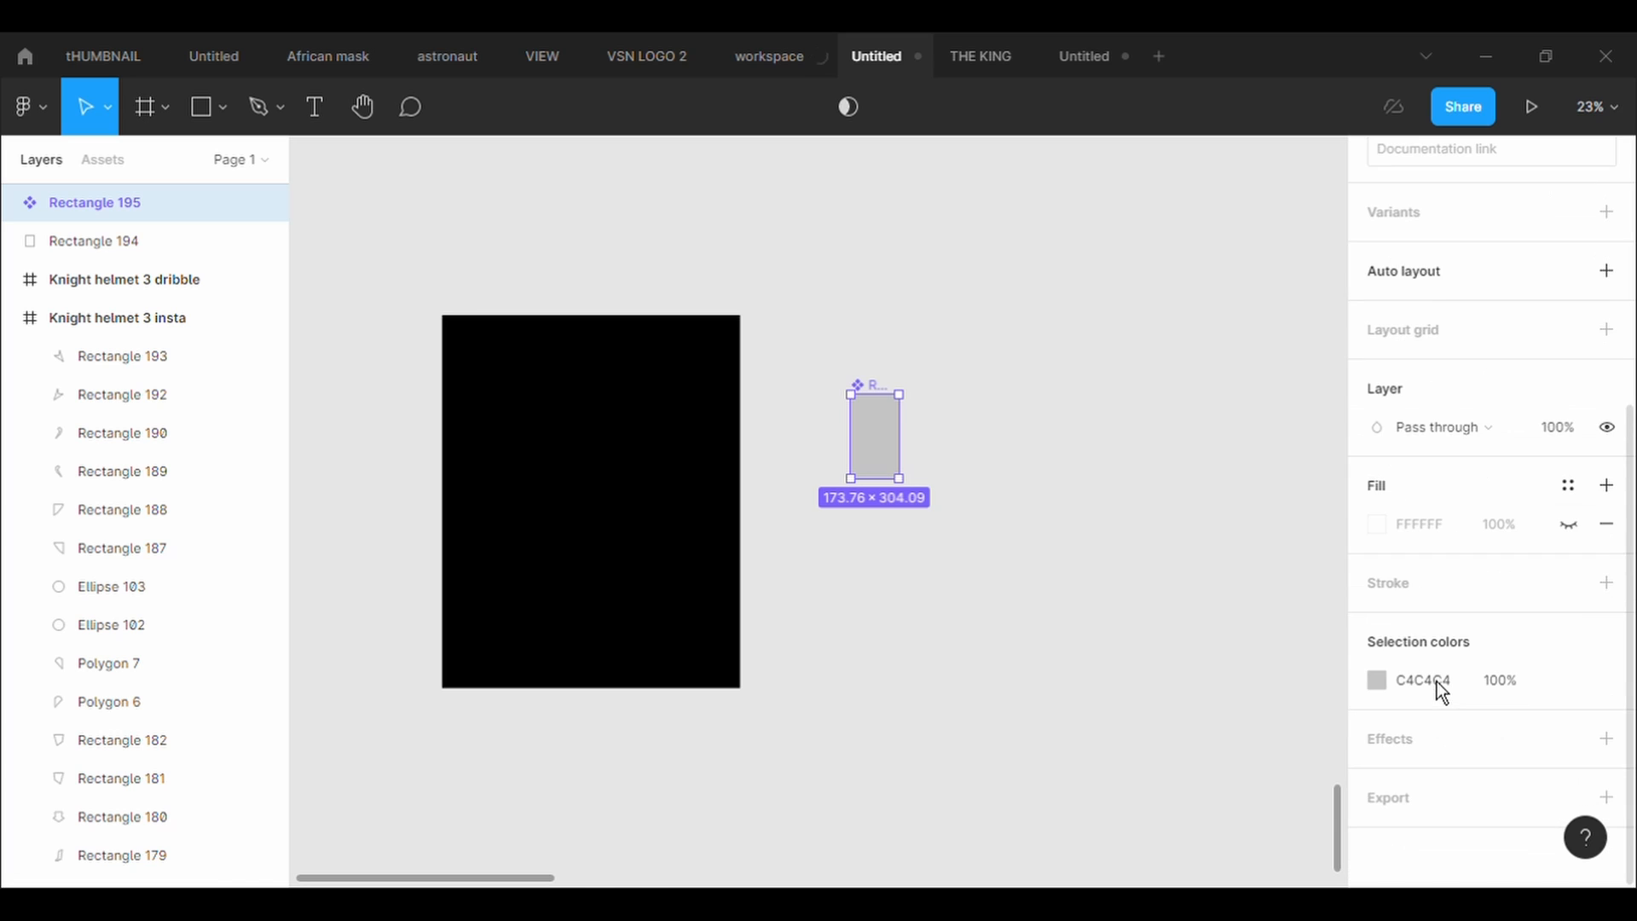
pyautogui.click(1379, 682)
pyautogui.click(1179, 610)
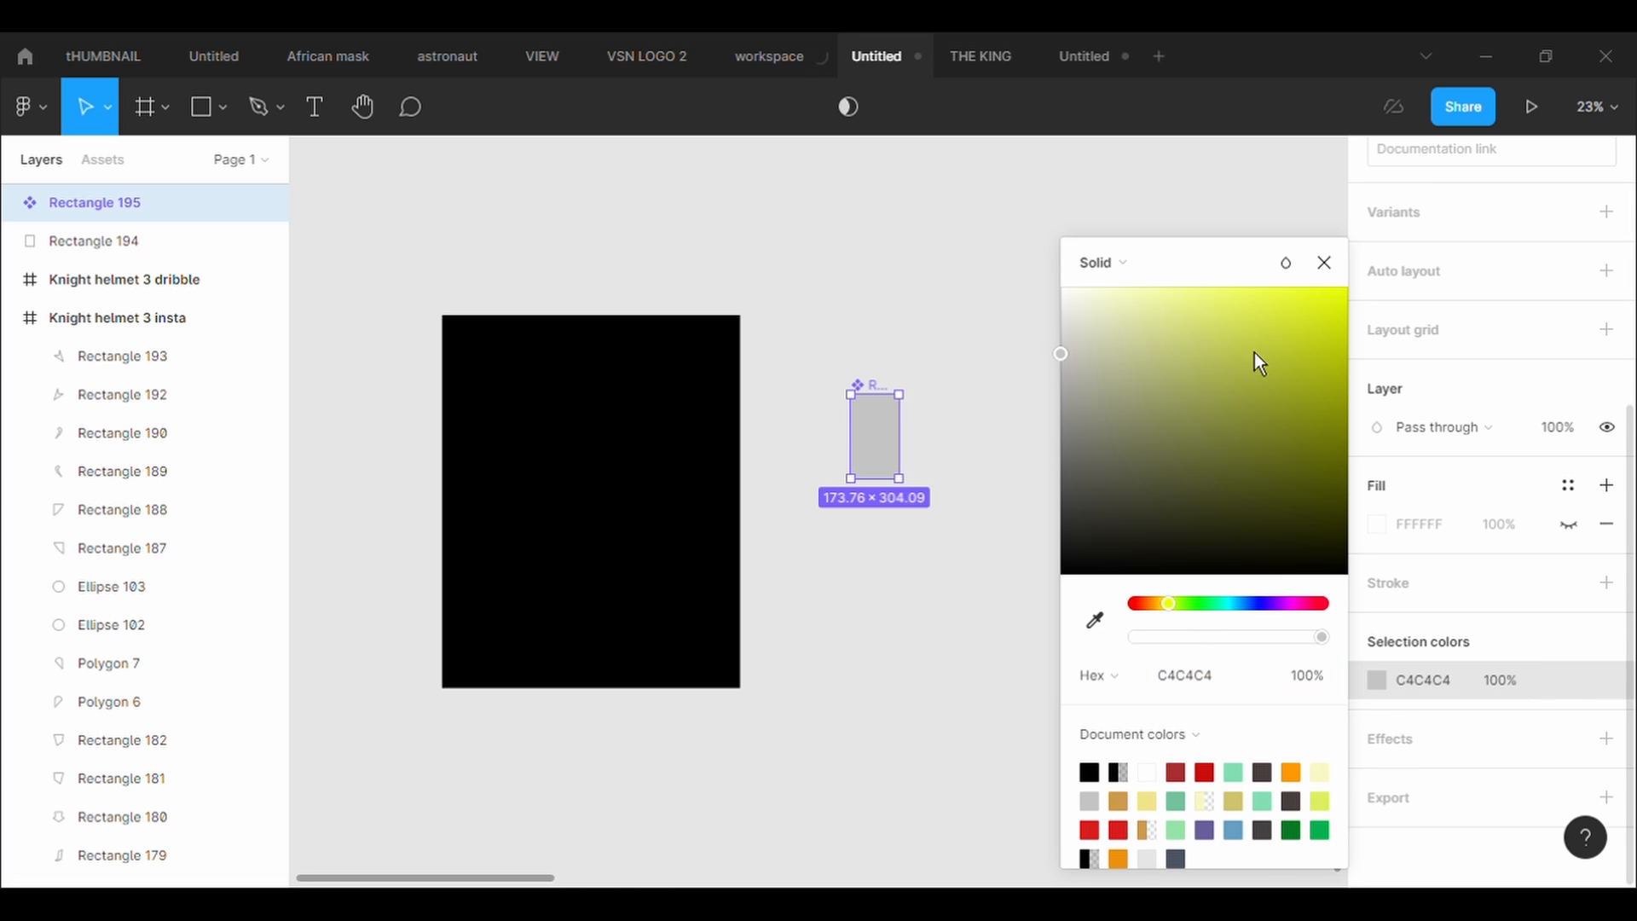
pyautogui.click(1288, 289)
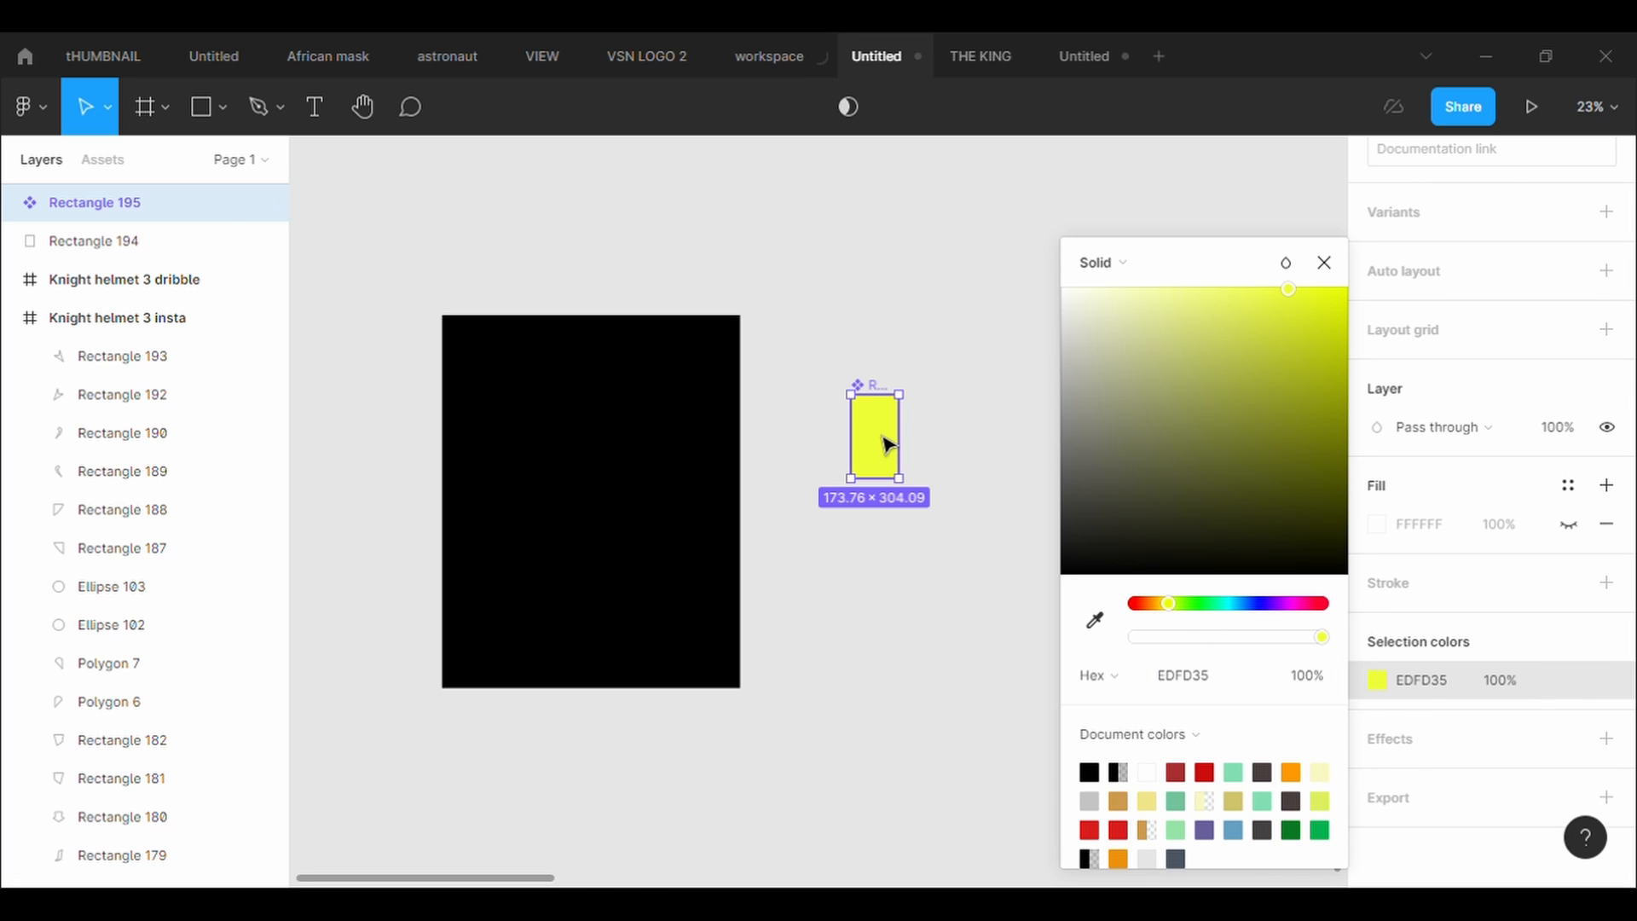
# Place two instances of the yellow component on the black rectangle, one directly above the other with a gap between them
pyautogui.hotkey('ctrl', 'v')
pyautogui.moveTo(887, 444); pyautogui.dragTo(596, 555)
pyautogui.hotkey('ctrl', 'v')
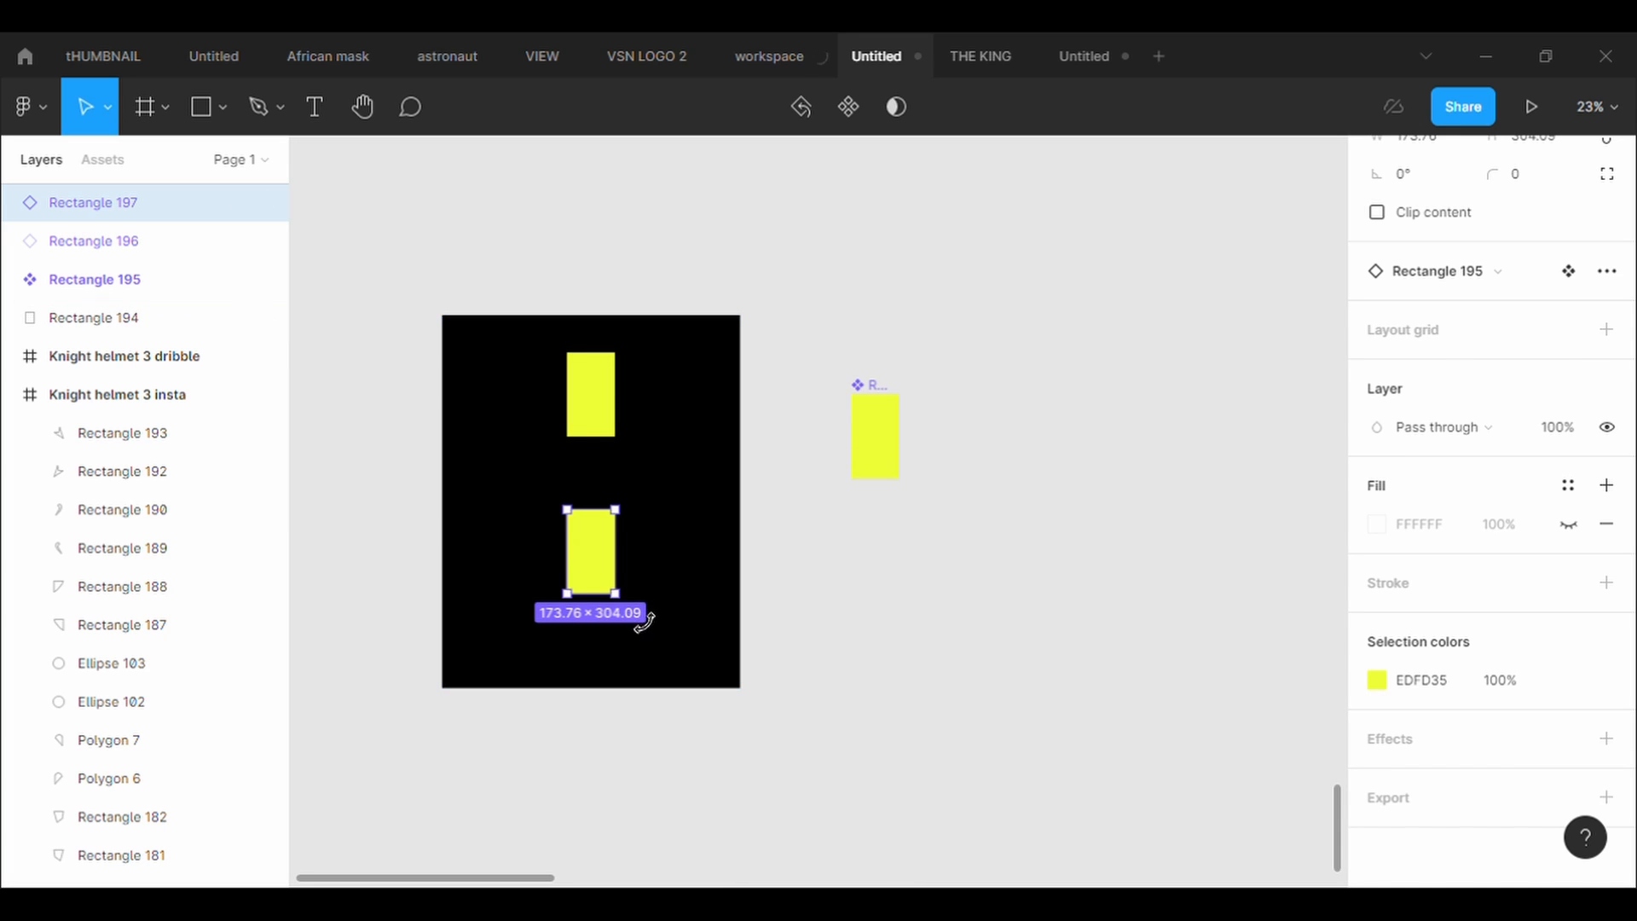
# Rotate the lower yellow instance to -180°
pyautogui.moveTo(634, 623); pyautogui.dragTo(600, 553)
pyautogui.scroll(3, 1500, 545)
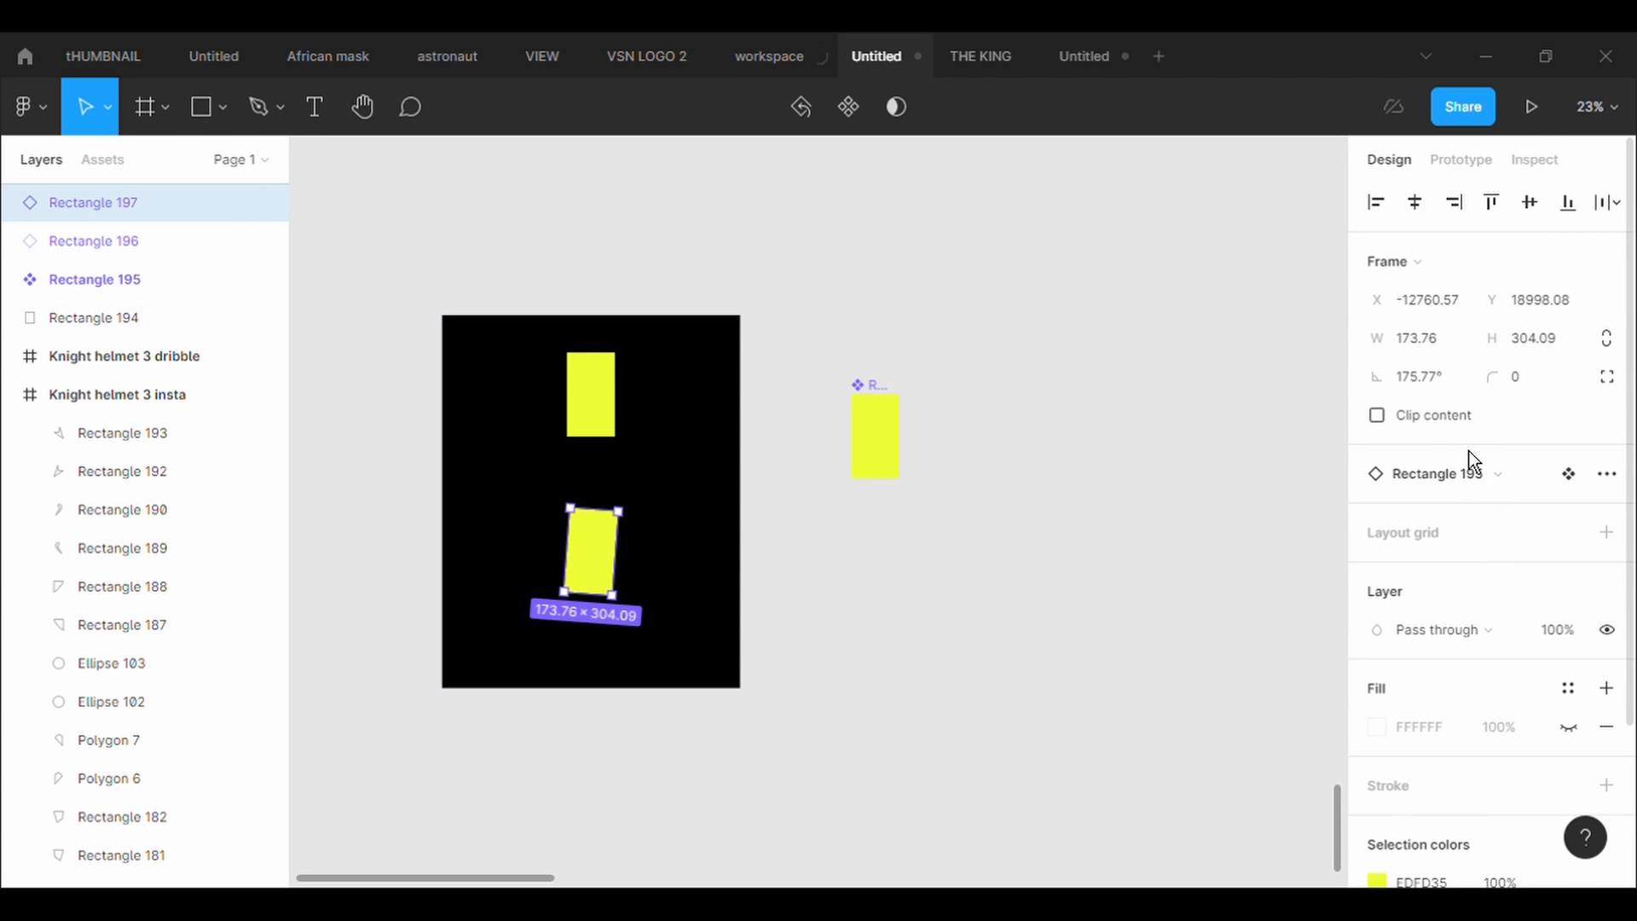
pyautogui.click(1445, 396)
pyautogui.write('-180')
pyautogui.press('Return')
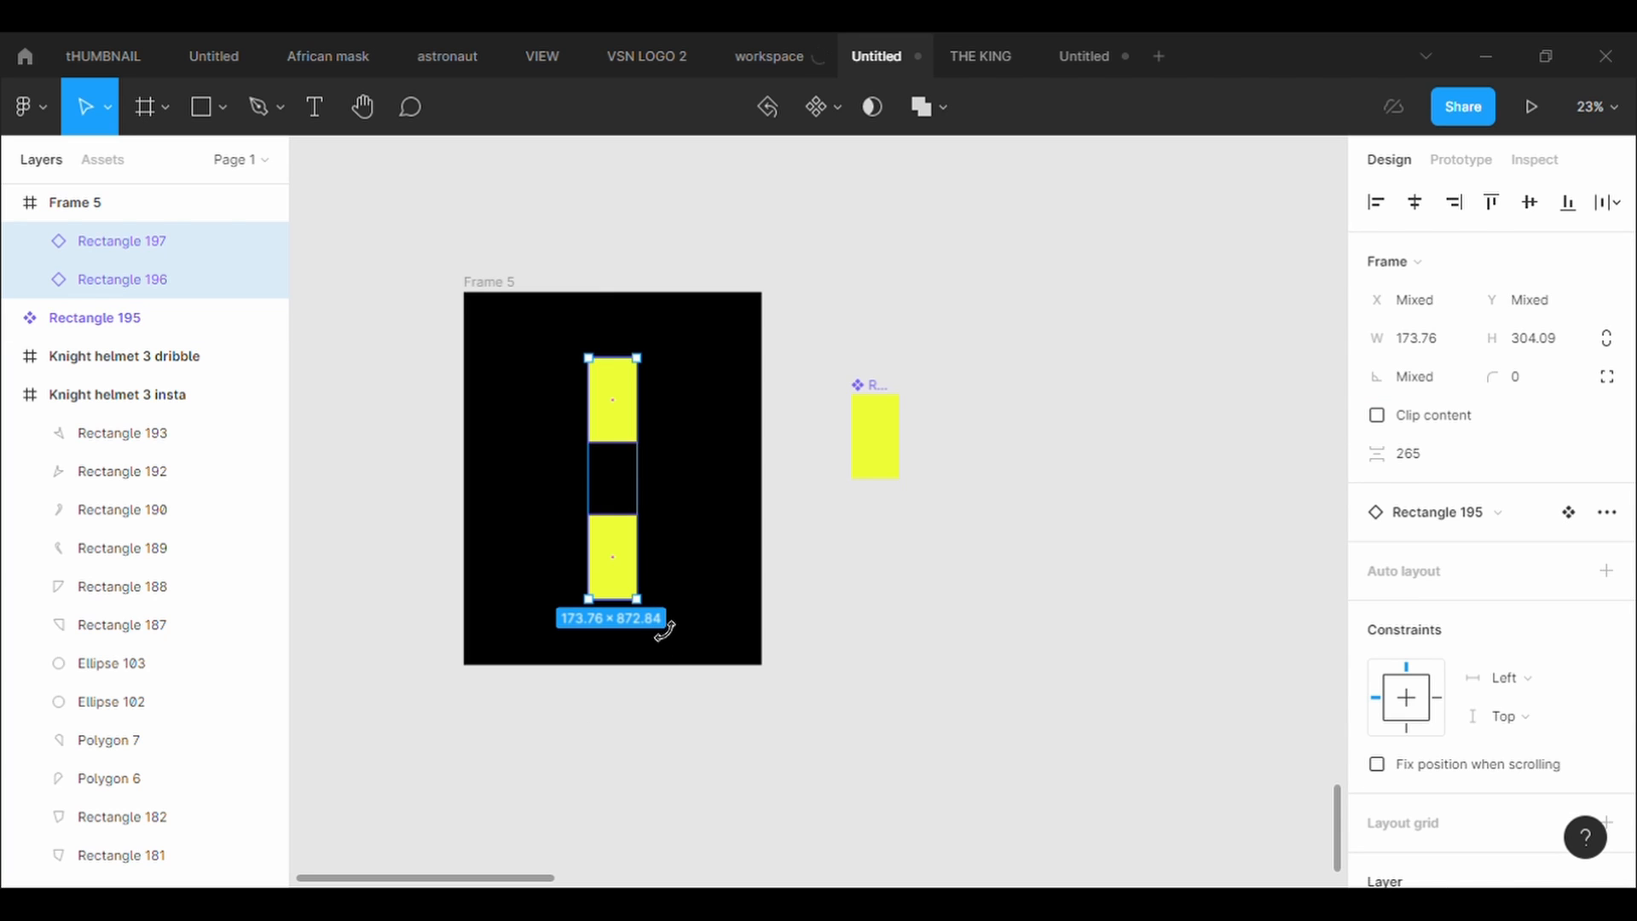
# Duplicate the vertical pair of yellow instances in place and rotate the copies about 90° to form a cross
pyautogui.hotkey('ctrl', 'v')
pyautogui.moveTo(665, 629); pyautogui.dragTo(535, 516)
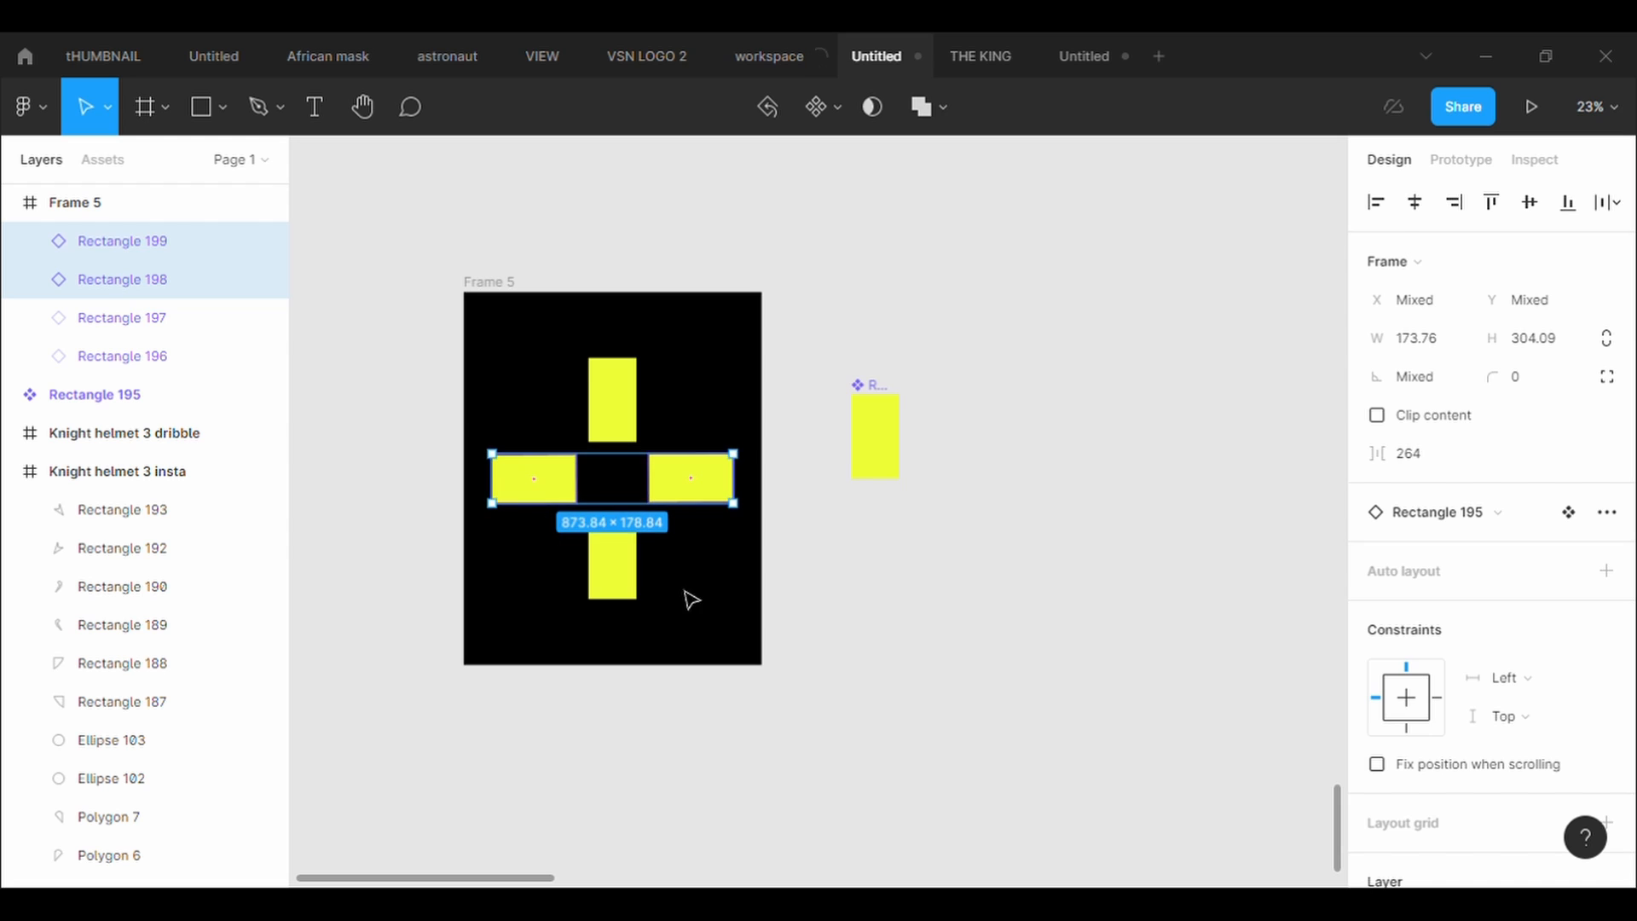
pyautogui.click(744, 639)
# Duplicate all four yellow instances in place and rotate the copies about 45° to complete an eight-armed star in Frame 5
pyautogui.moveTo(738, 629); pyautogui.dragTo(539, 377)
pyautogui.hotkey('ctrl', 'v')
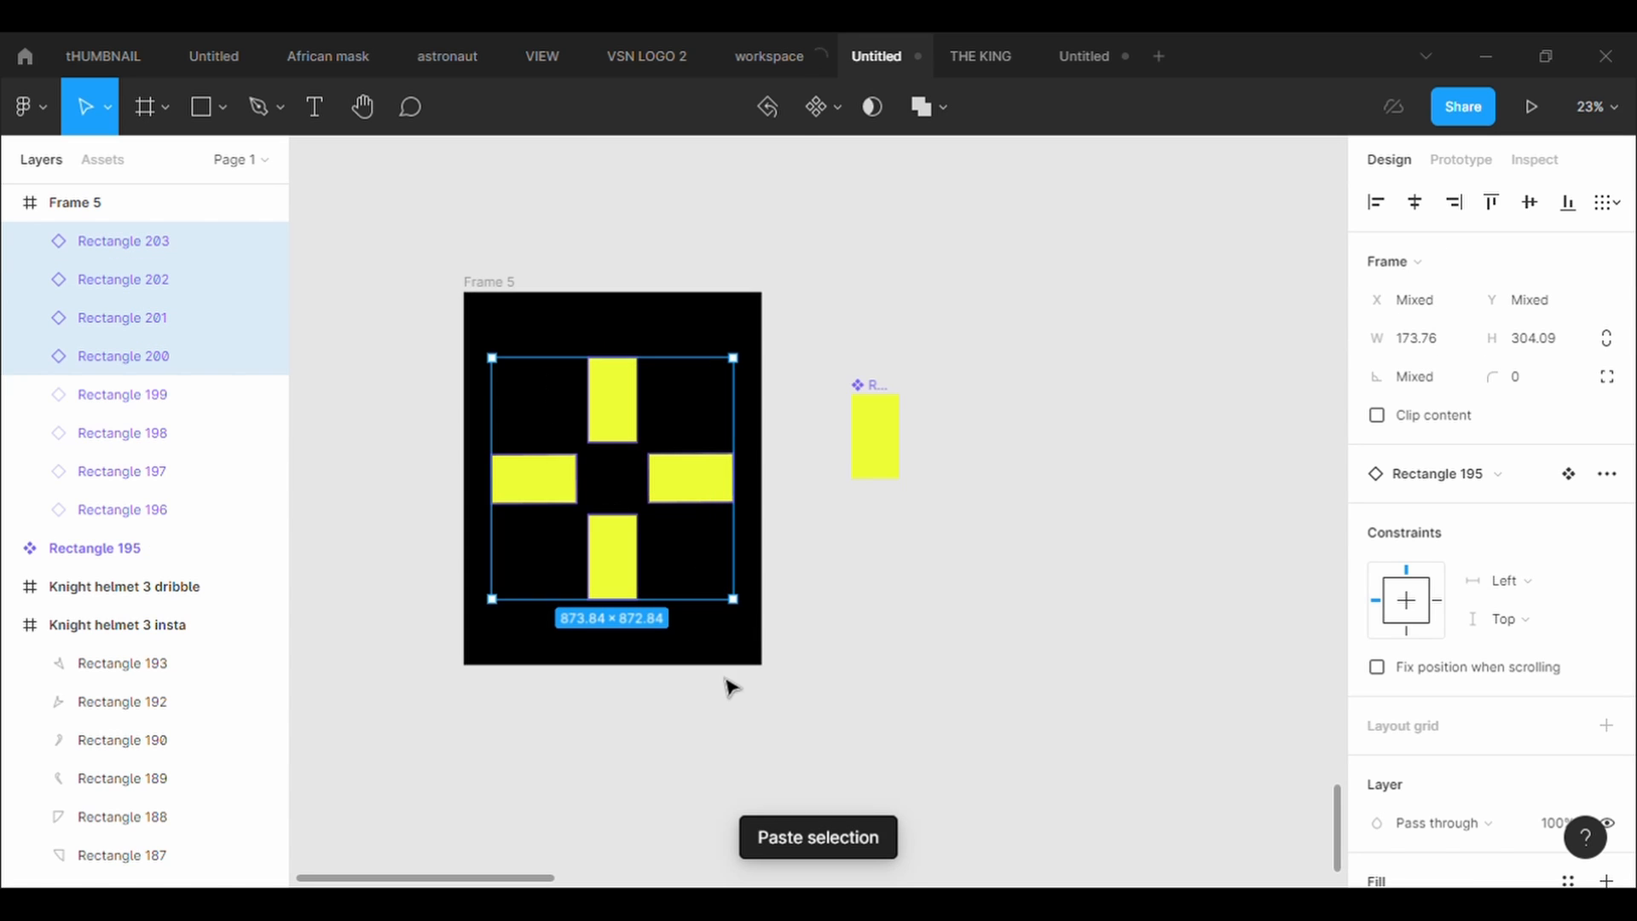
pyautogui.moveTo(758, 637); pyautogui.dragTo(625, 702)
pyautogui.click(957, 738)
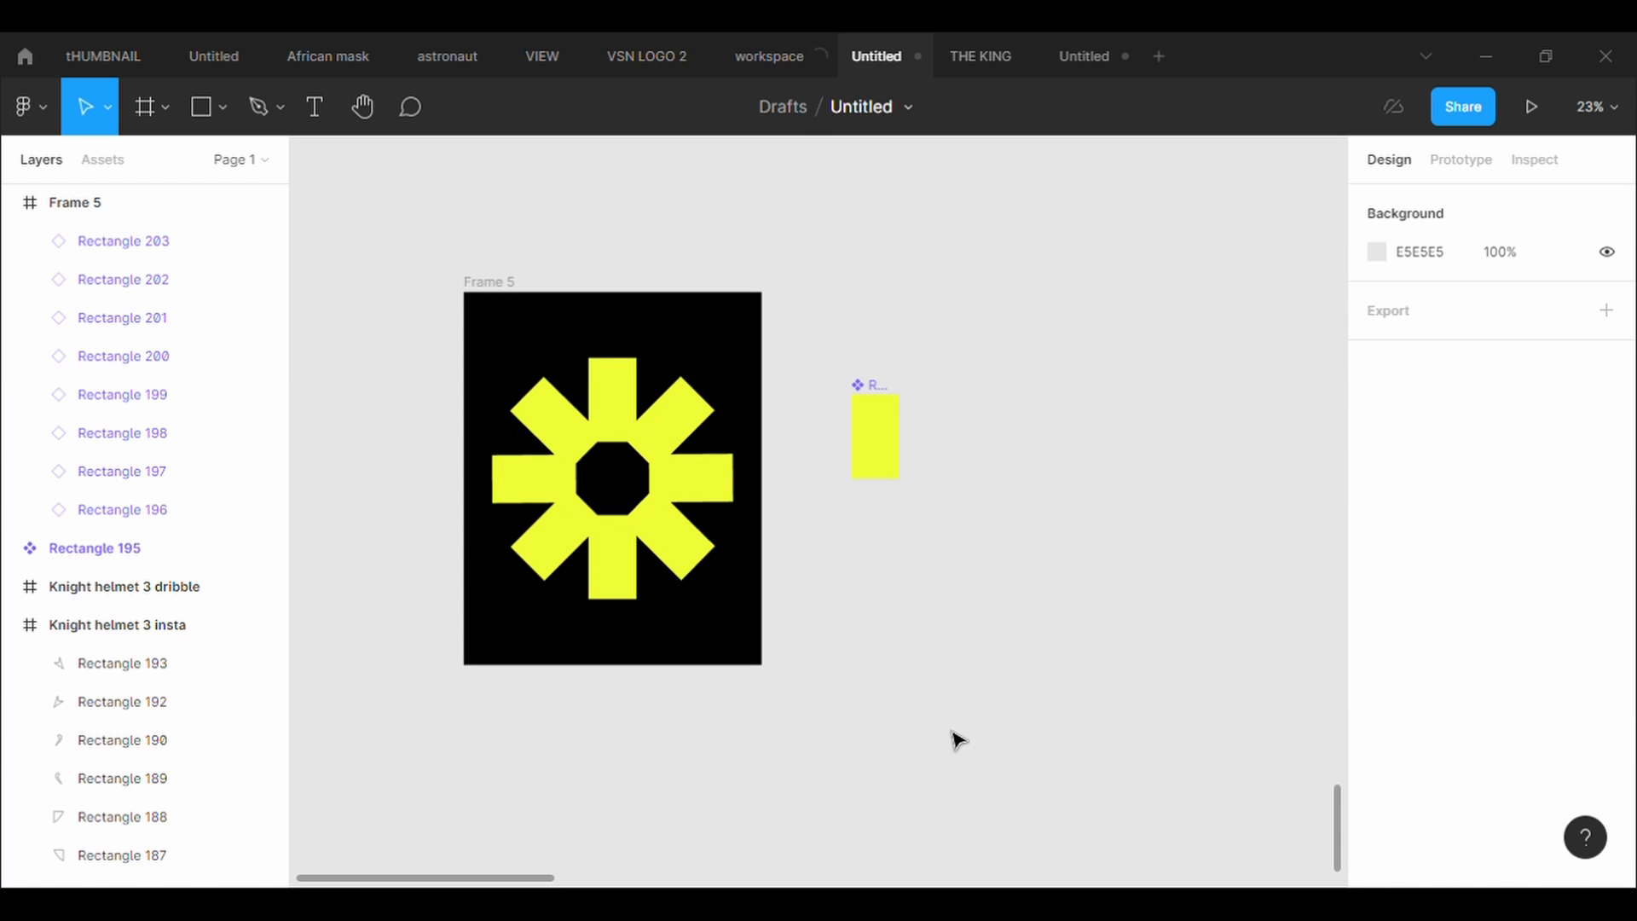
# Edit the yellow main component's rectangle as a vector and pull the midpoint of its upper edge upward into a pointed tip
pyautogui.click(887, 442)
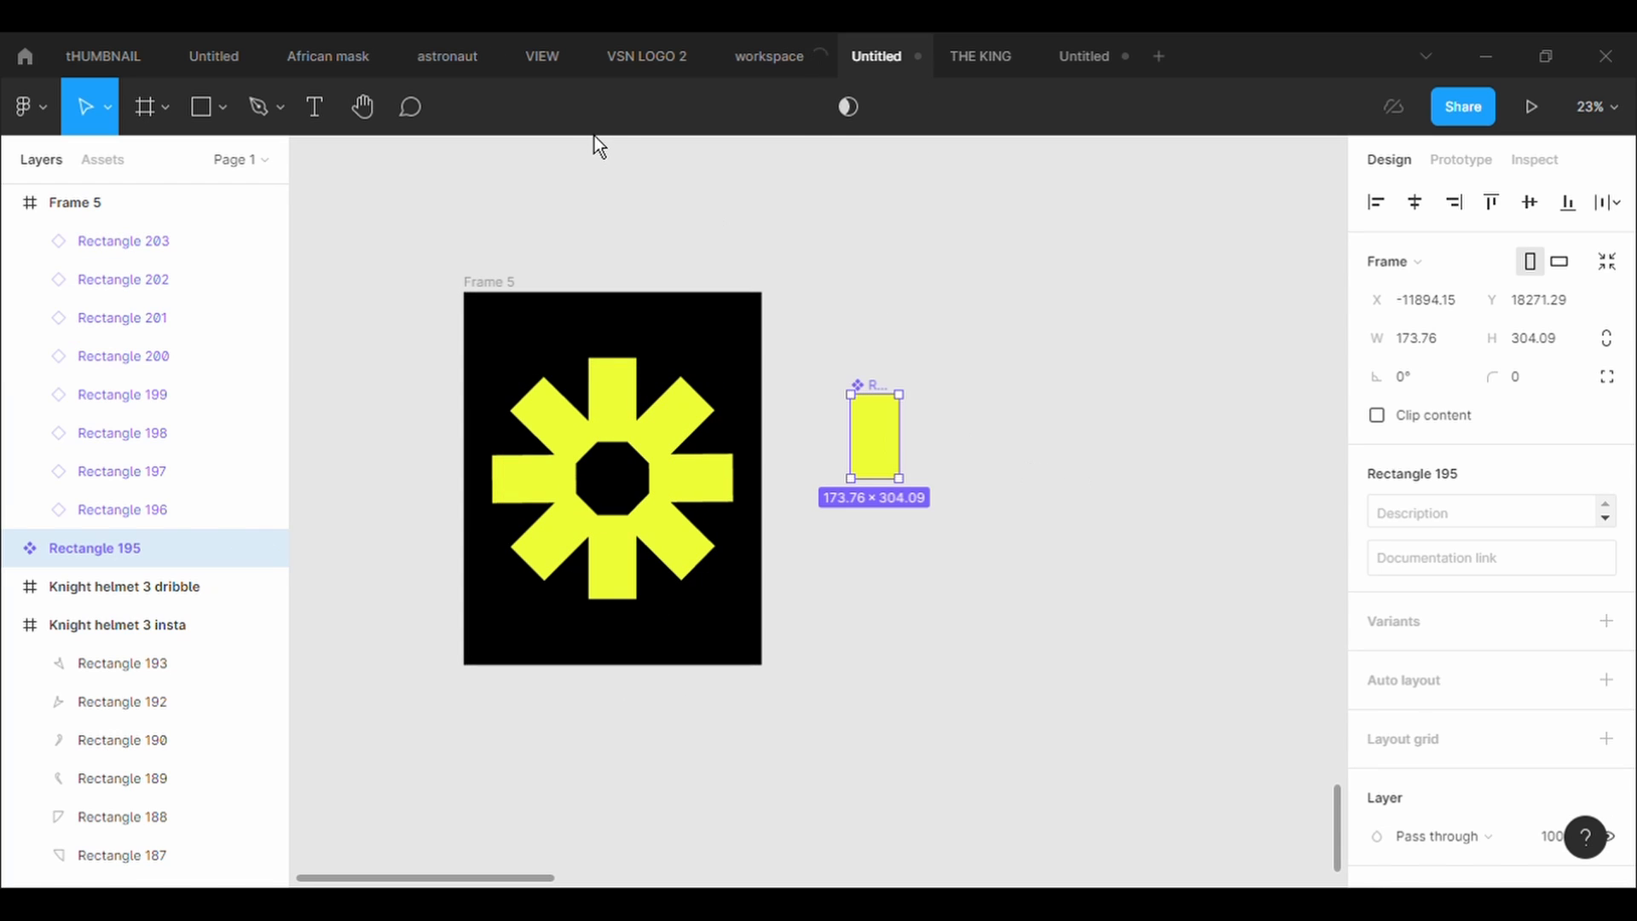
pyautogui.doubleClick(877, 446)
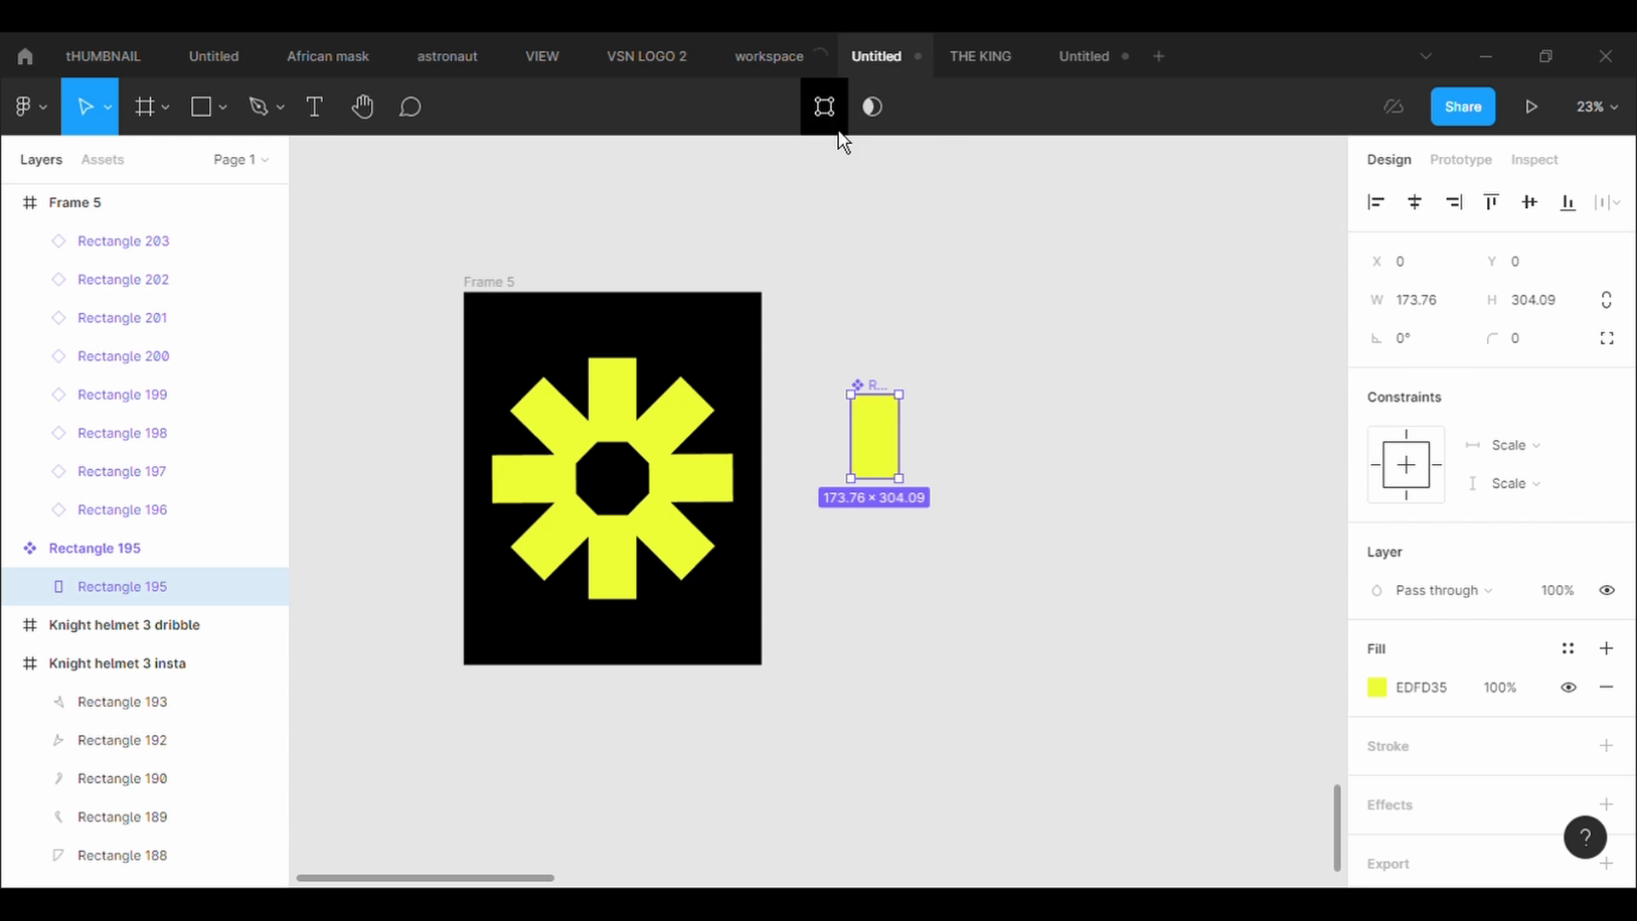
pyautogui.click(829, 109)
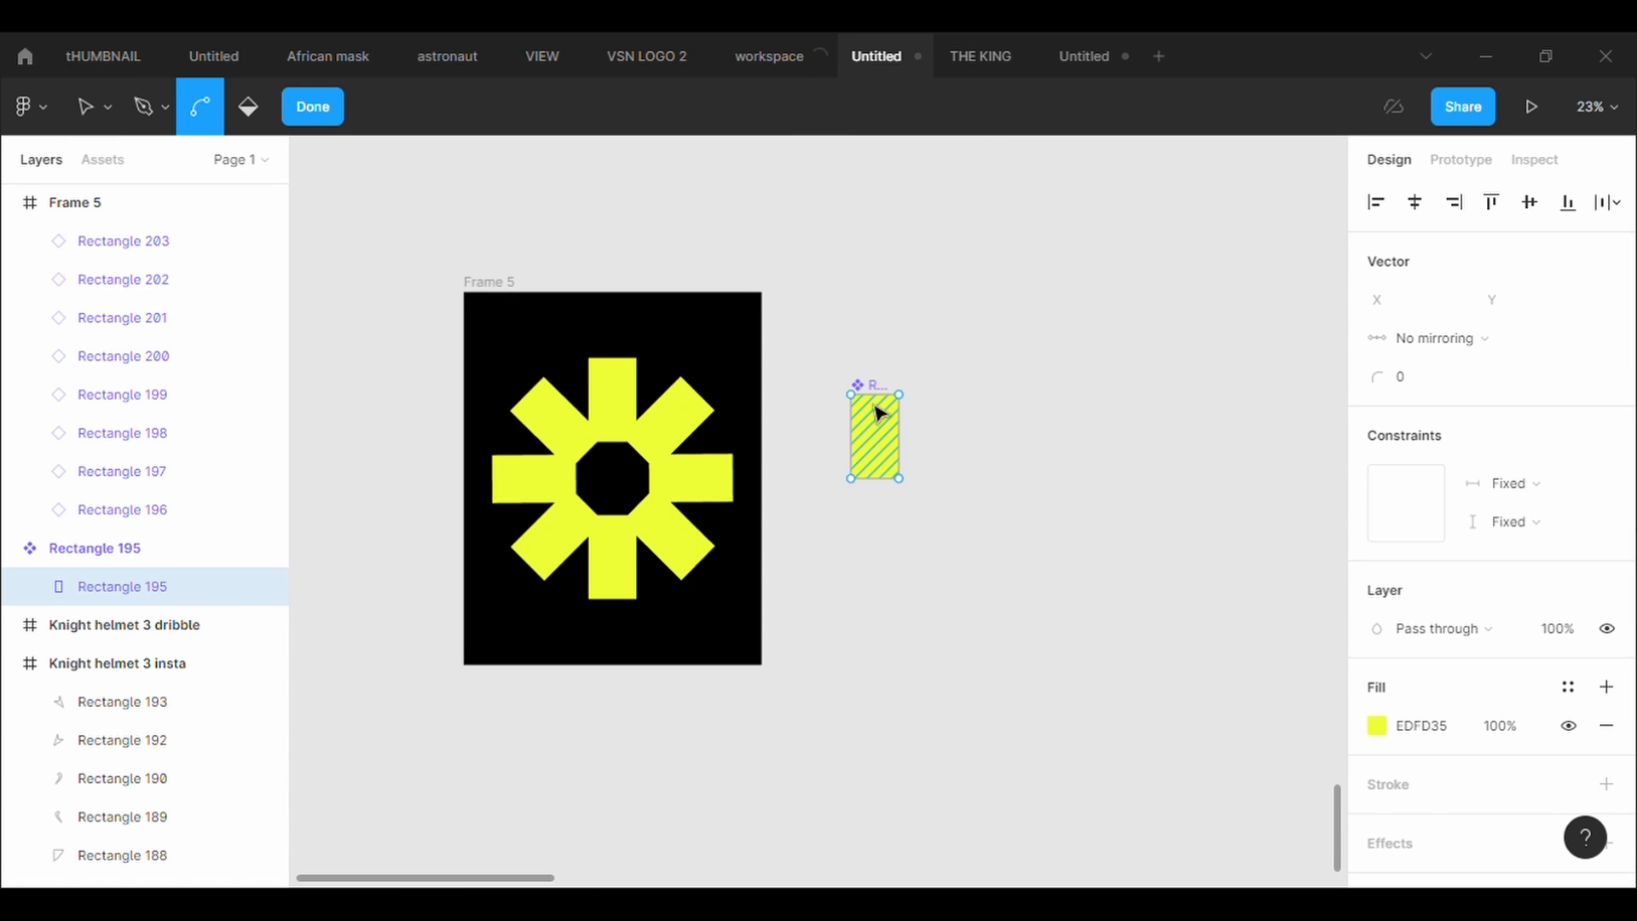
pyautogui.scroll(3, 880, 414)
pyautogui.scroll(-3, 880, 414)
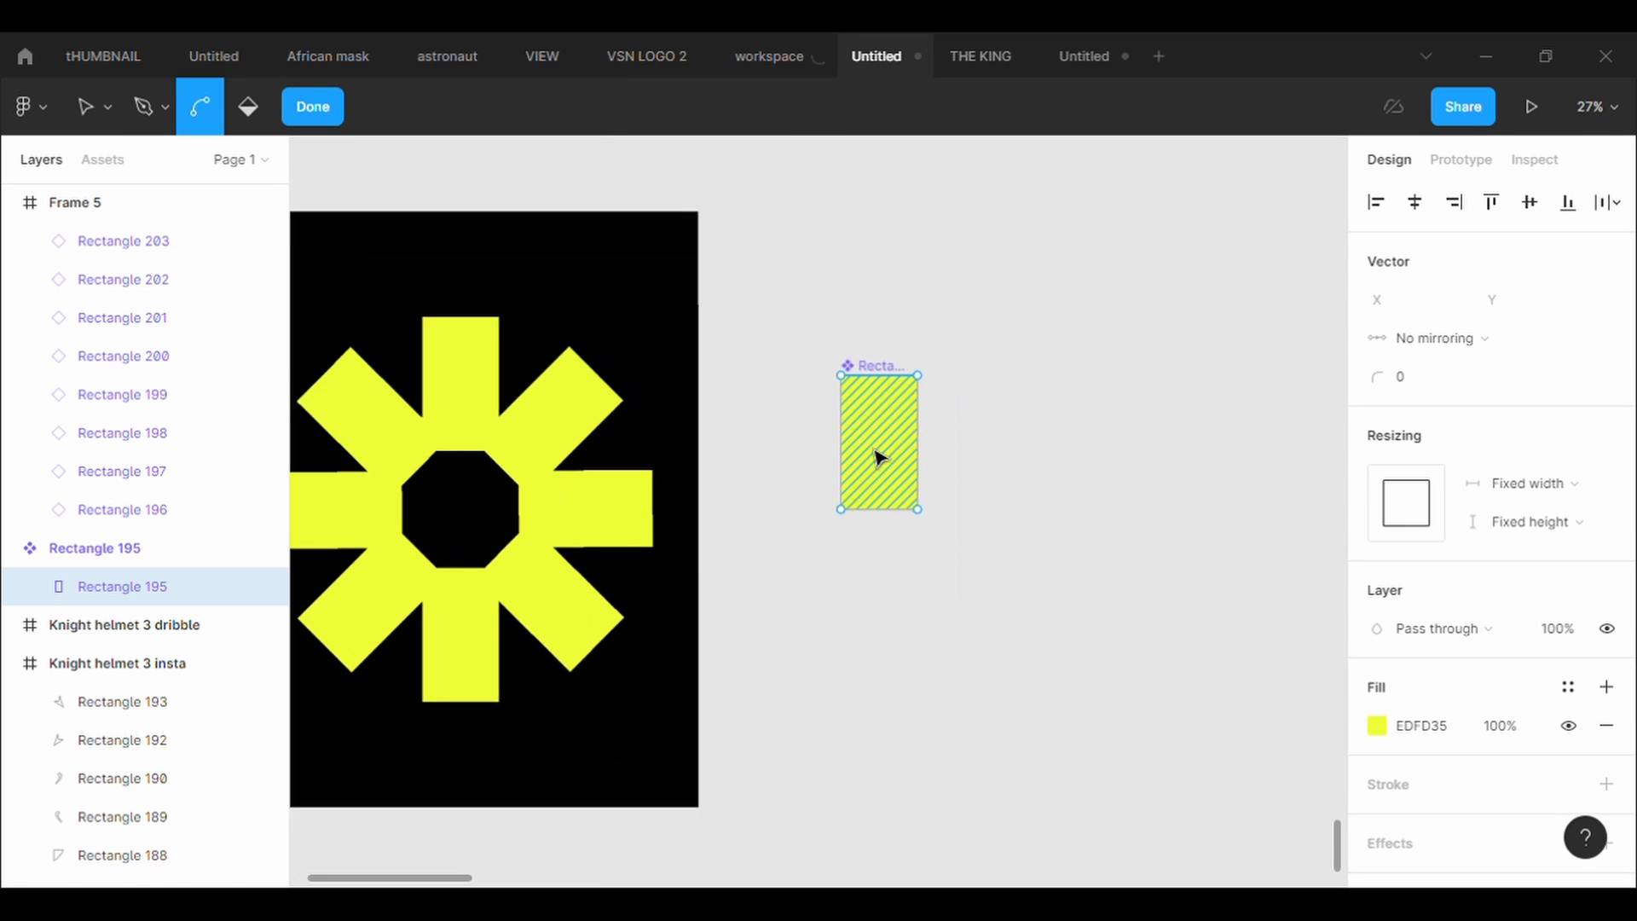
pyautogui.click(883, 370)
pyautogui.moveTo(890, 368)
pyautogui.mouseDown()
pyautogui.moveTo(890, 314)
pyautogui.moveTo(888, 344)
pyautogui.mouseUp()
pyautogui.scroll(-2, 887, 340)
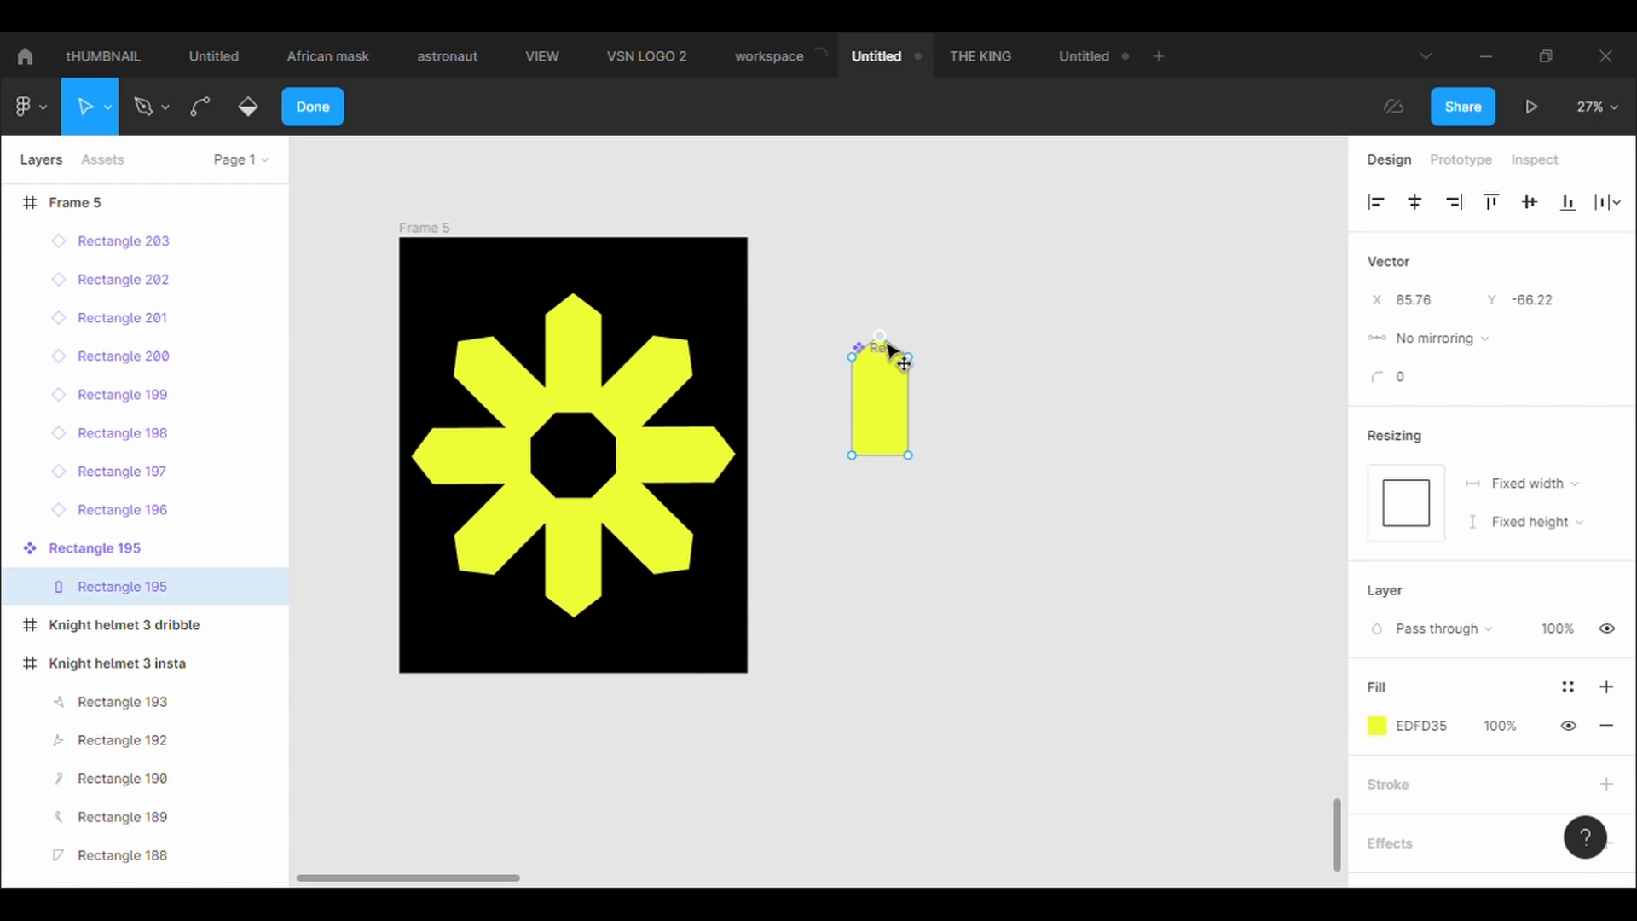
pyautogui.click(930, 556)
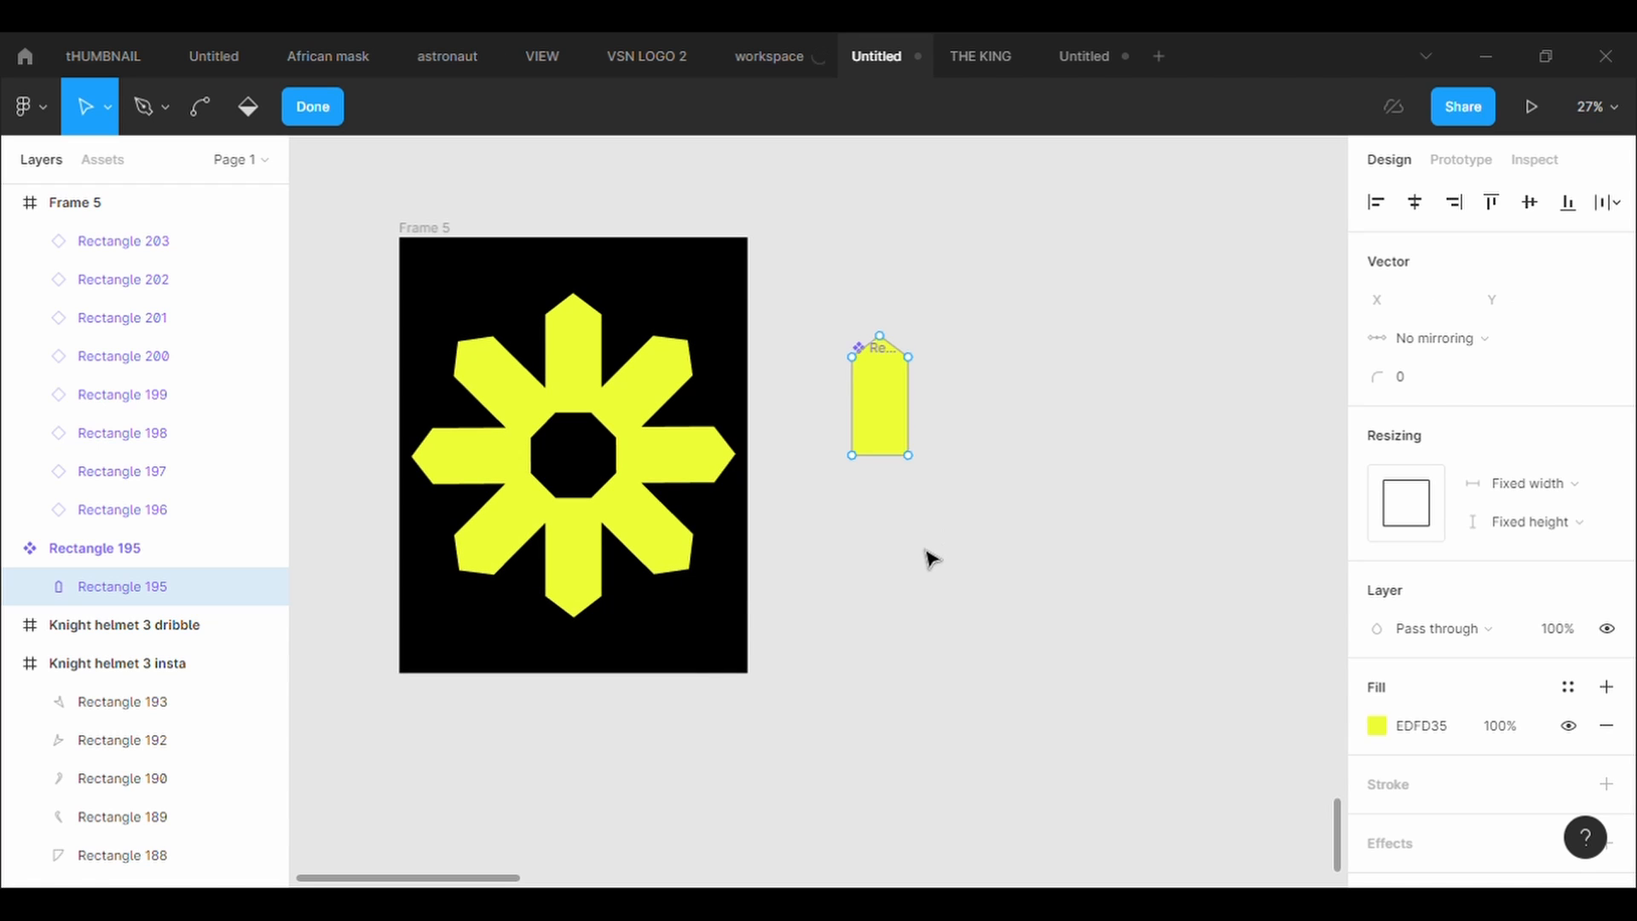
# Bend both long sides of the yellow vector inward into concave curves and finish the vector editing
pyautogui.click(215, 111)
pyautogui.moveTo(909, 425); pyautogui.dragTo(875, 421)
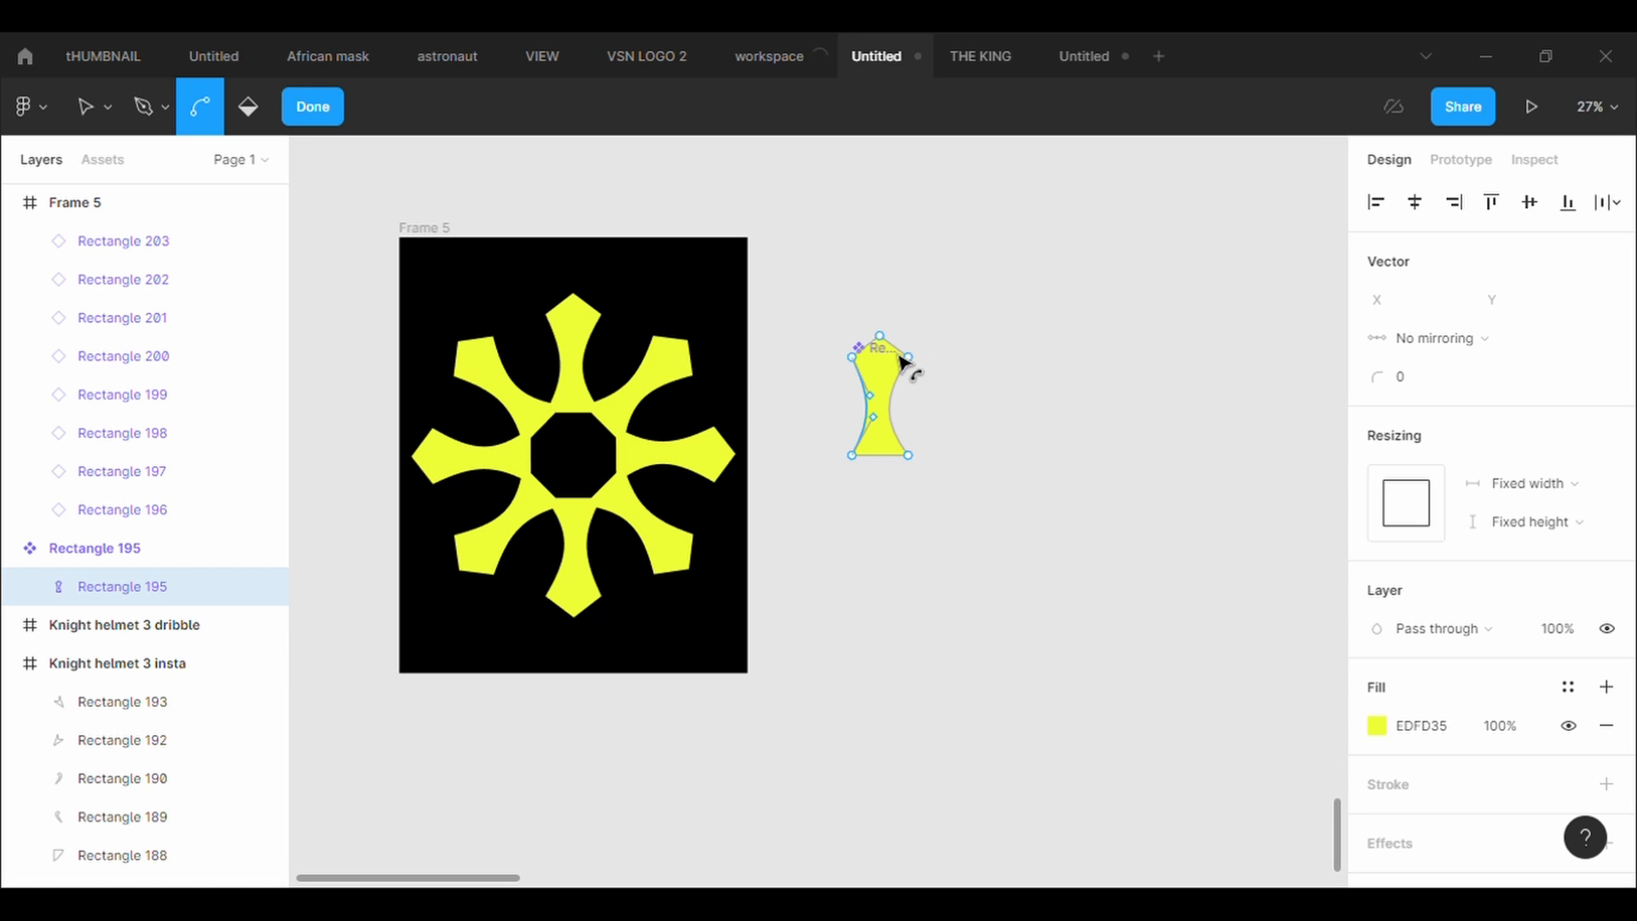
pyautogui.moveTo(879, 336); pyautogui.dragTo(882, 332)
pyautogui.hotkey('ctrl', 'z')
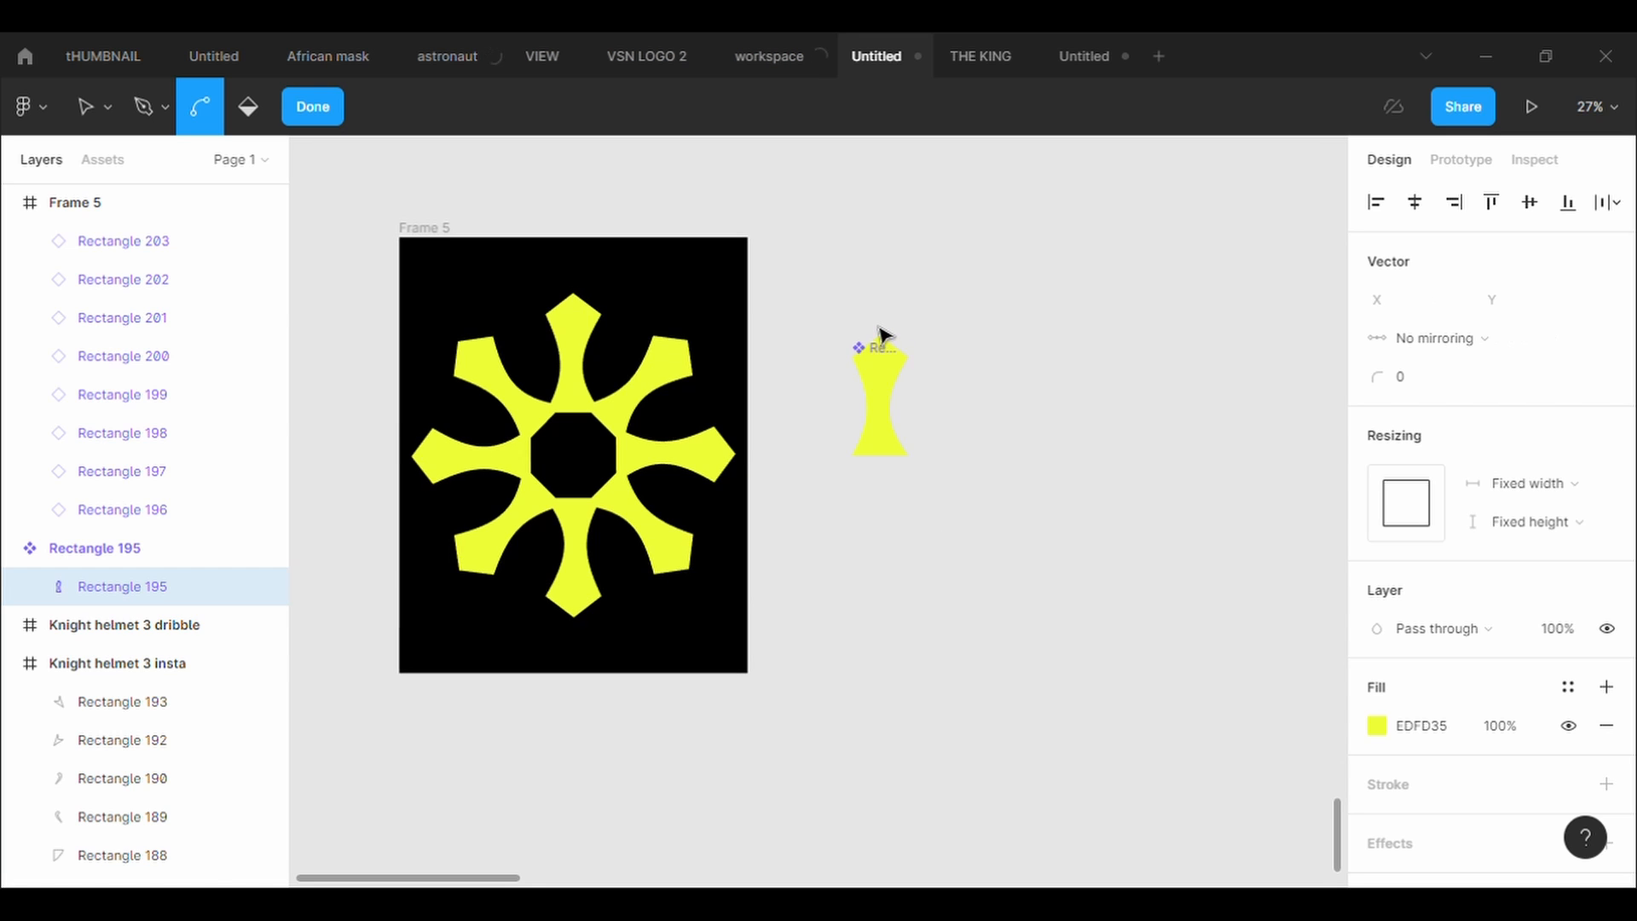
pyautogui.click(336, 116)
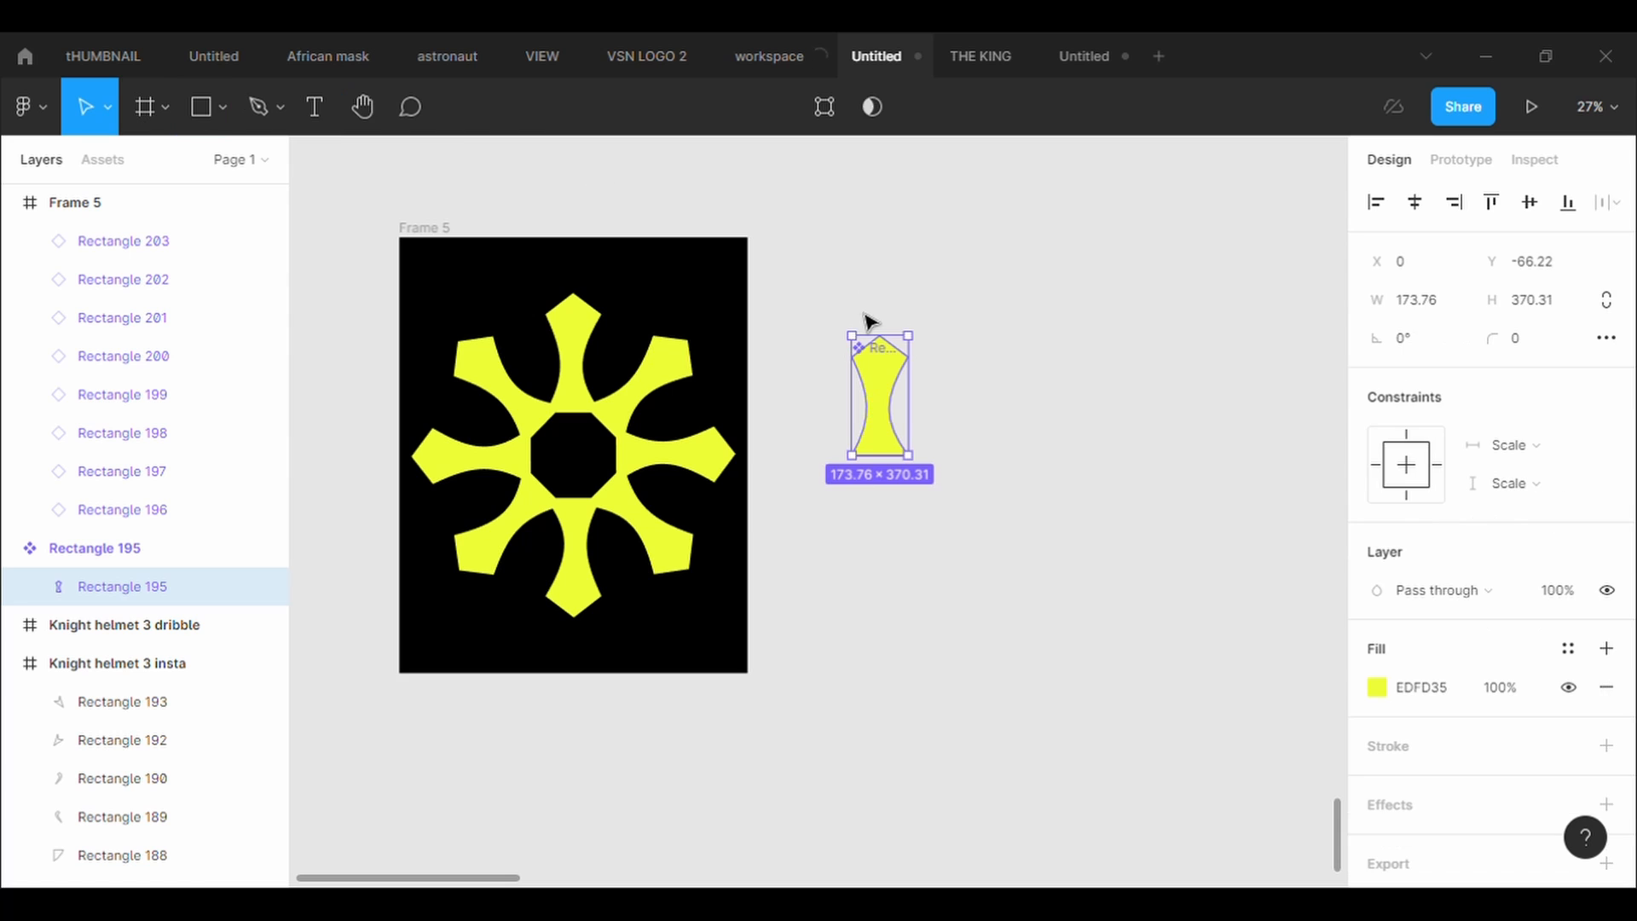
# Move the yellow vector's tip point up and over its left corner, and shift the whole shape slightly down within the component
pyautogui.click(833, 108)
pyautogui.click(882, 339)
pyautogui.moveTo(884, 339); pyautogui.dragTo(853, 324)
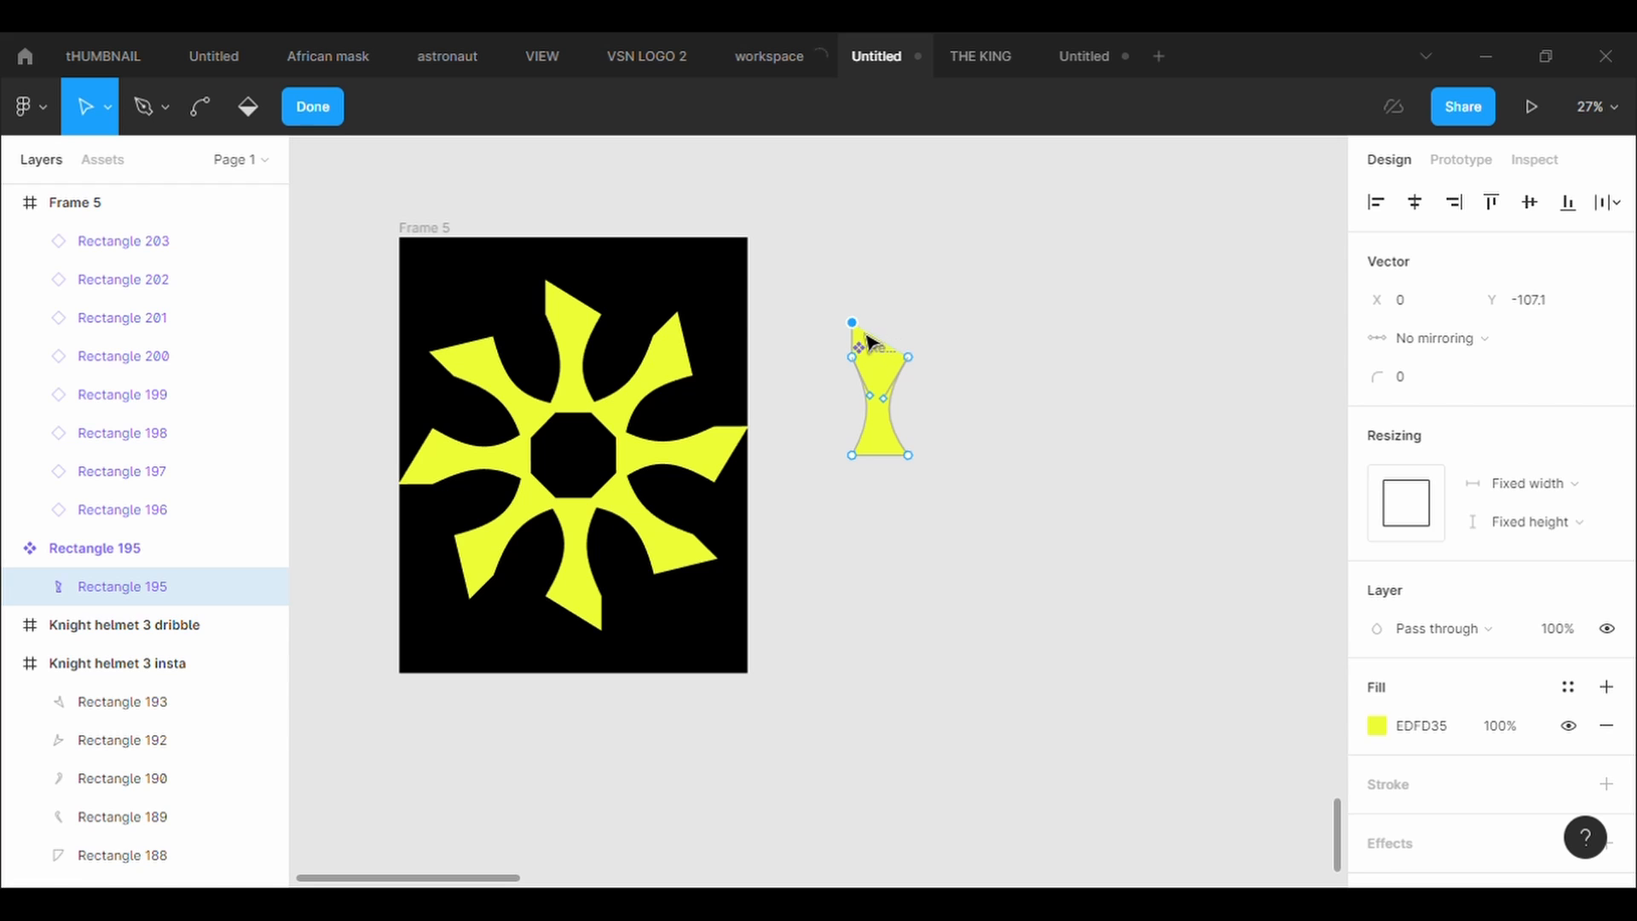
pyautogui.moveTo(863, 332); pyautogui.dragTo(868, 350)
pyautogui.hotkey('ctrl', 'z')
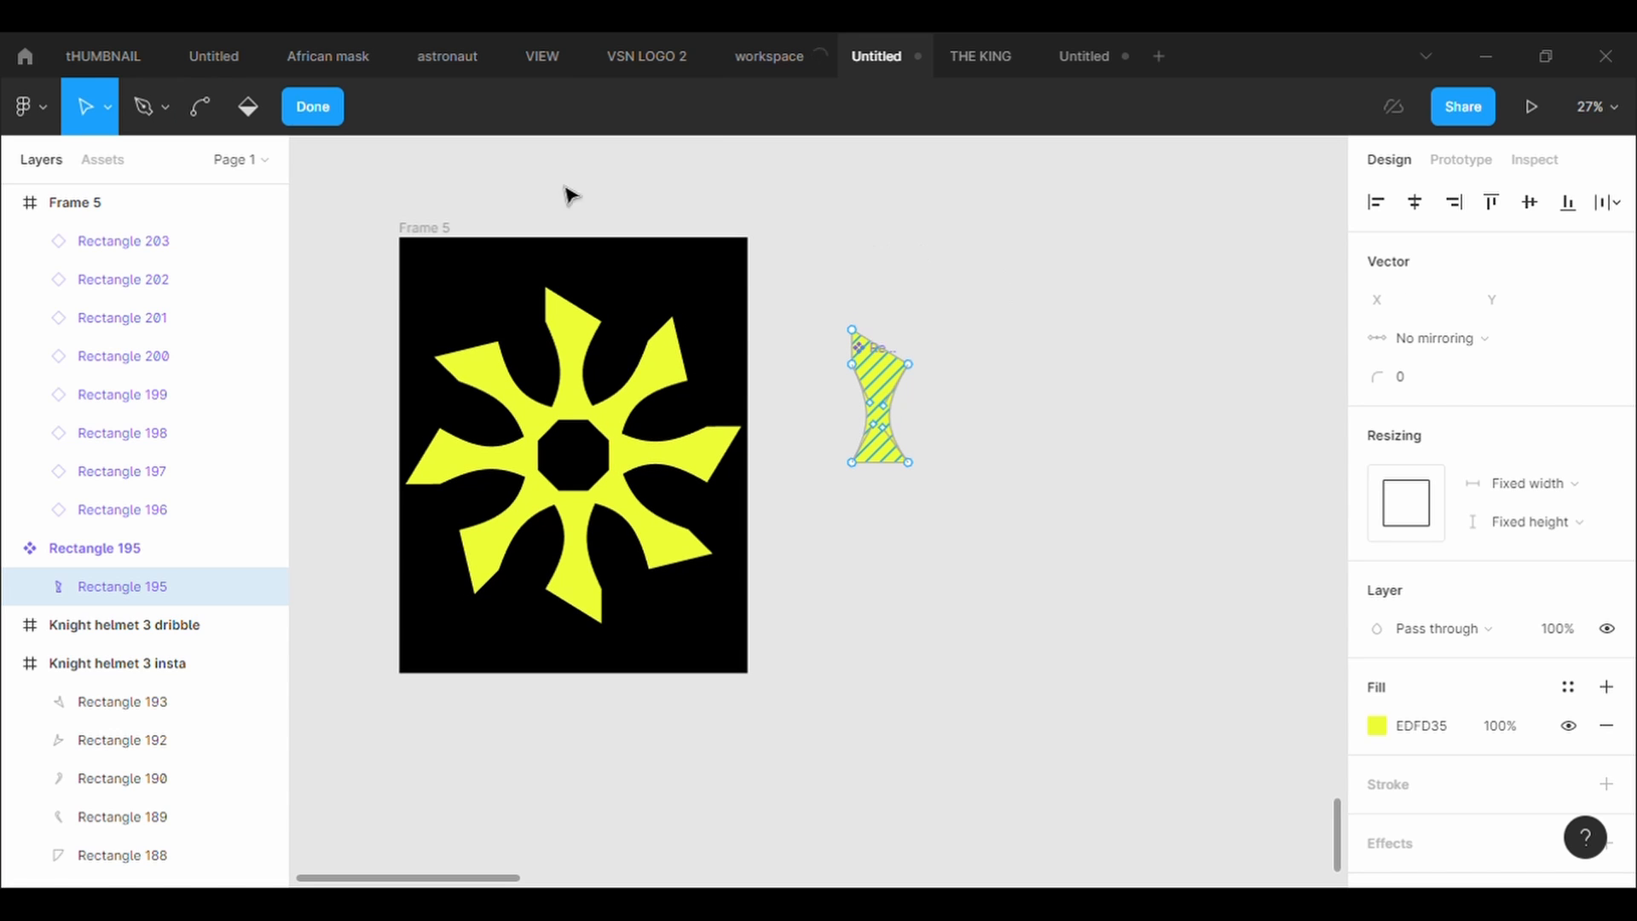
# Bend the yellow vector's slanted upper edge inward into a concave curve and finish the vector editing
pyautogui.click(198, 106)
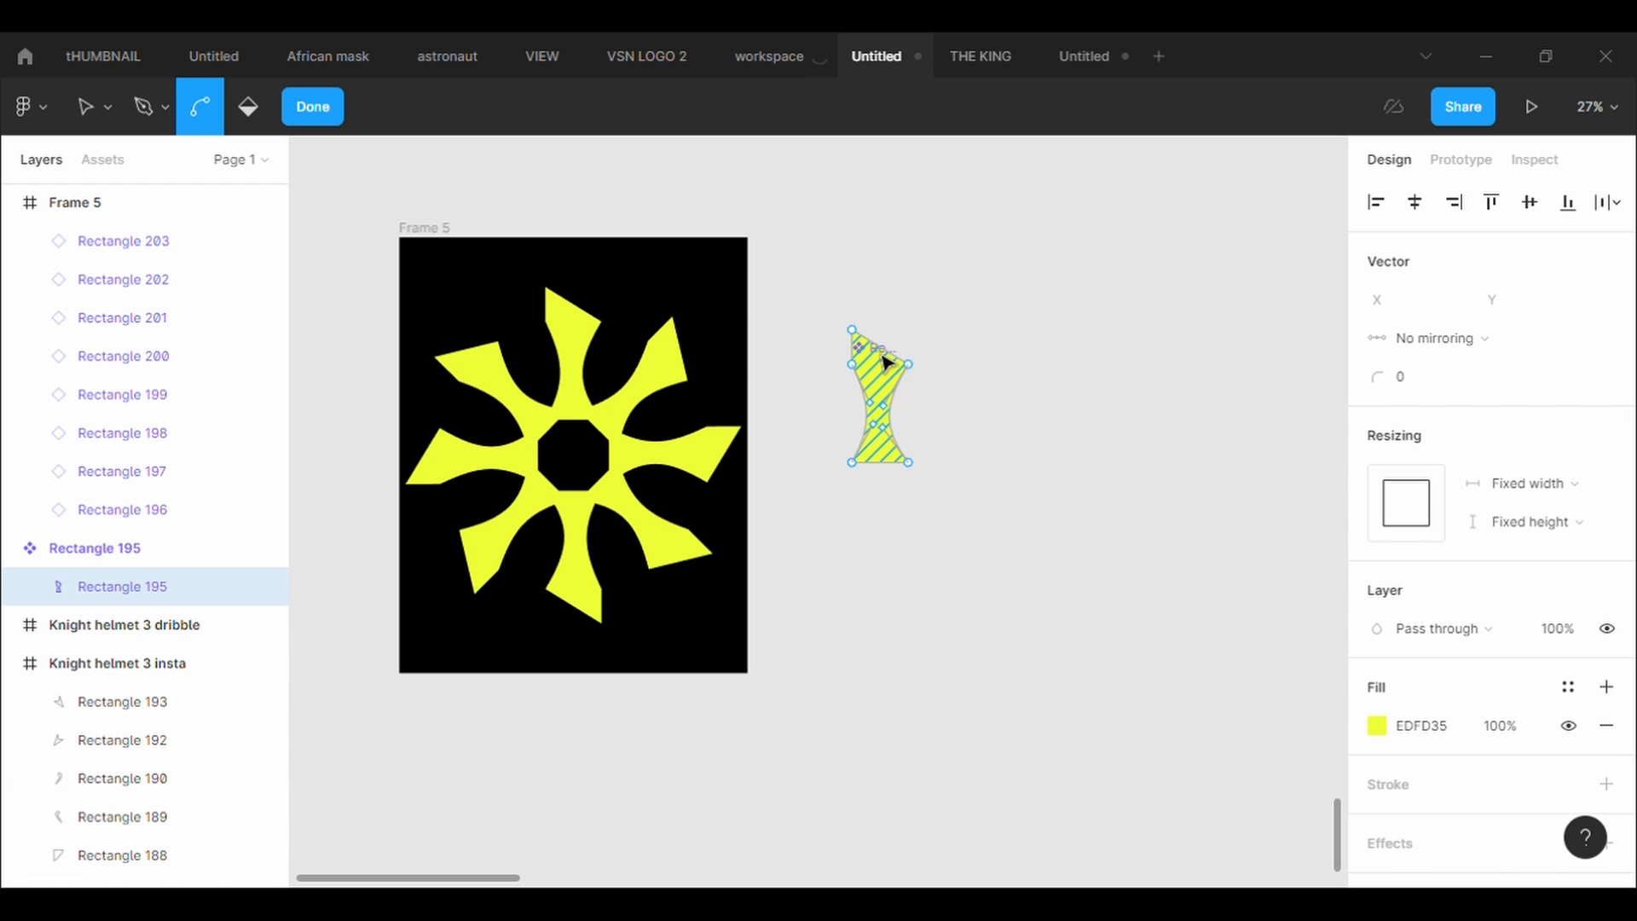
pyautogui.moveTo(892, 351)
pyautogui.mouseDown()
pyautogui.moveTo(916, 354)
pyautogui.moveTo(878, 368)
pyautogui.moveTo(890, 381)
pyautogui.mouseUp()
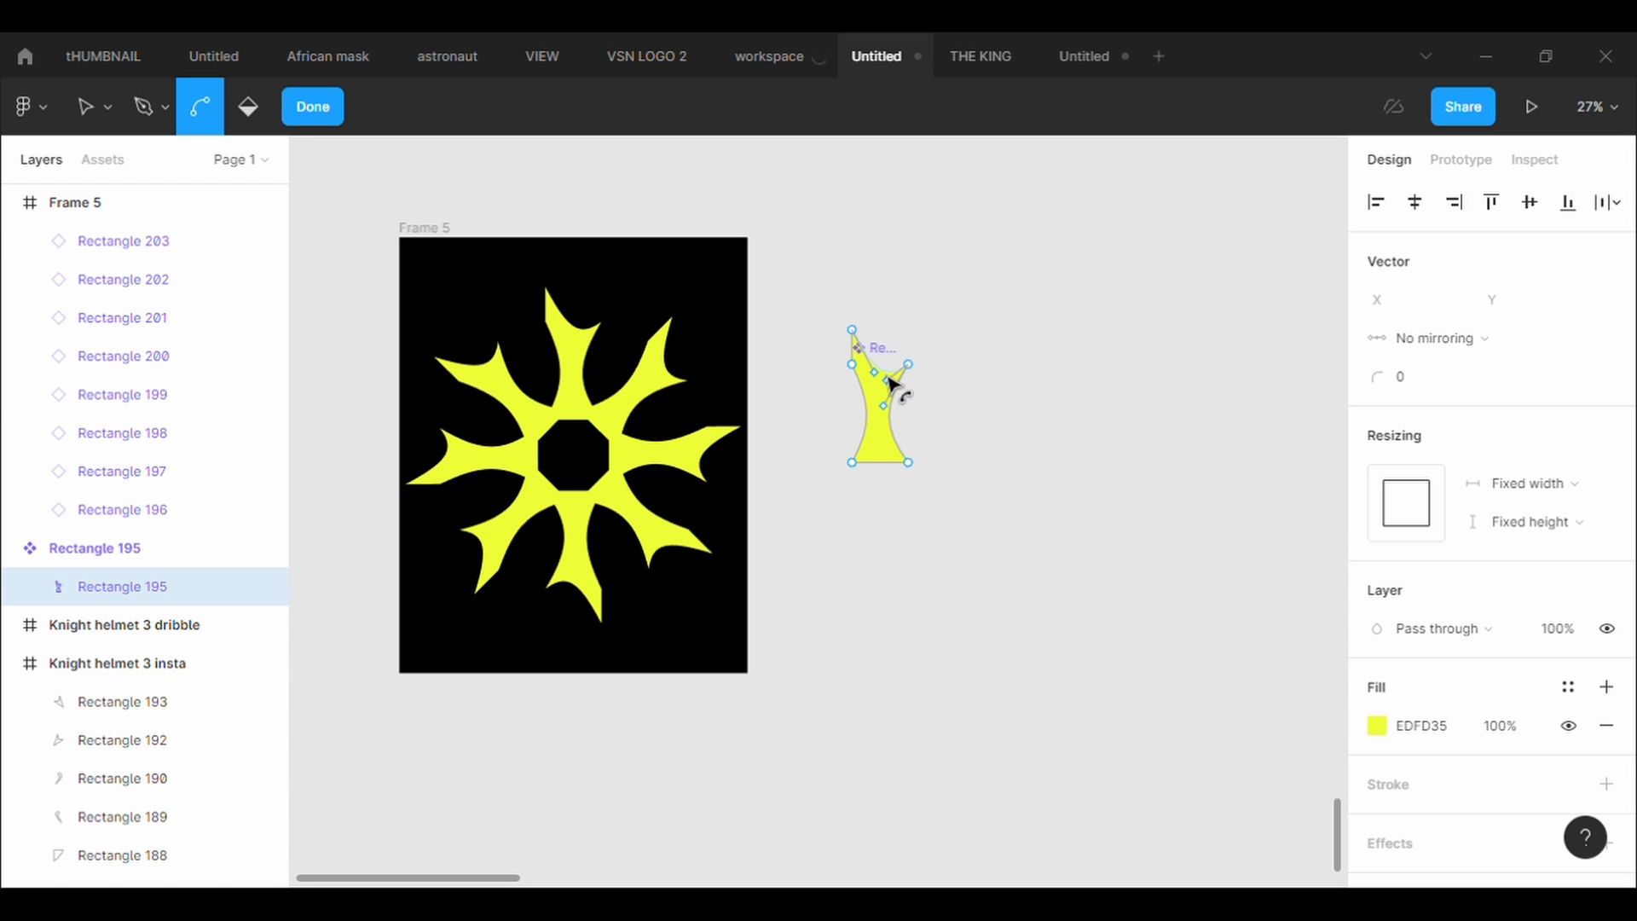
pyautogui.press('Escape')
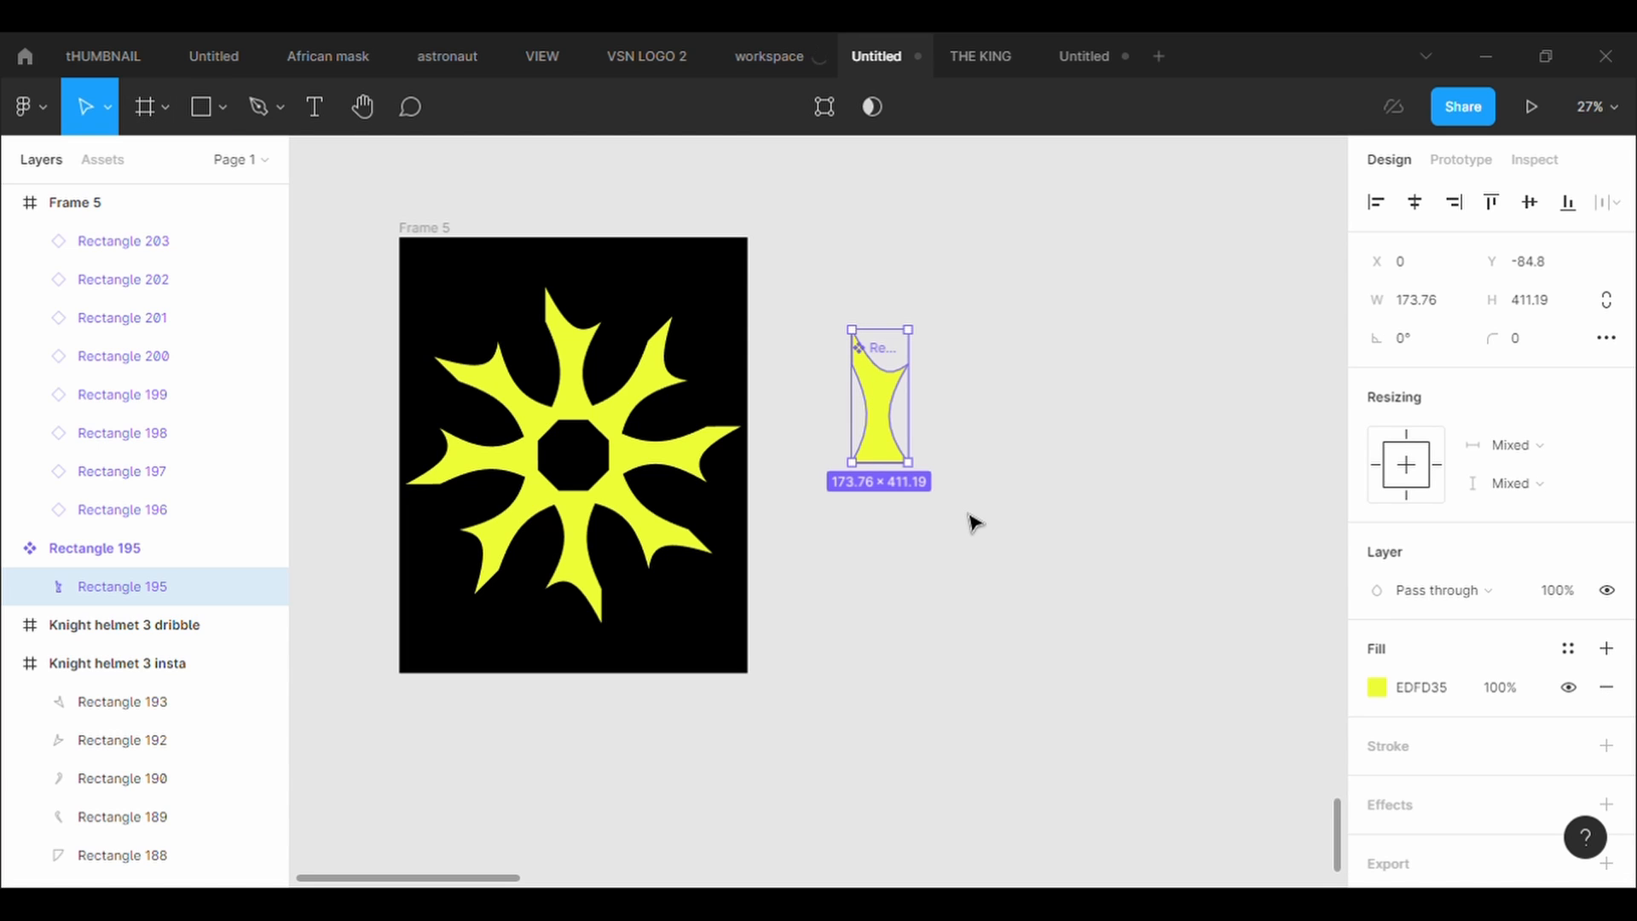
pyautogui.scroll(-1, 1441, 757)
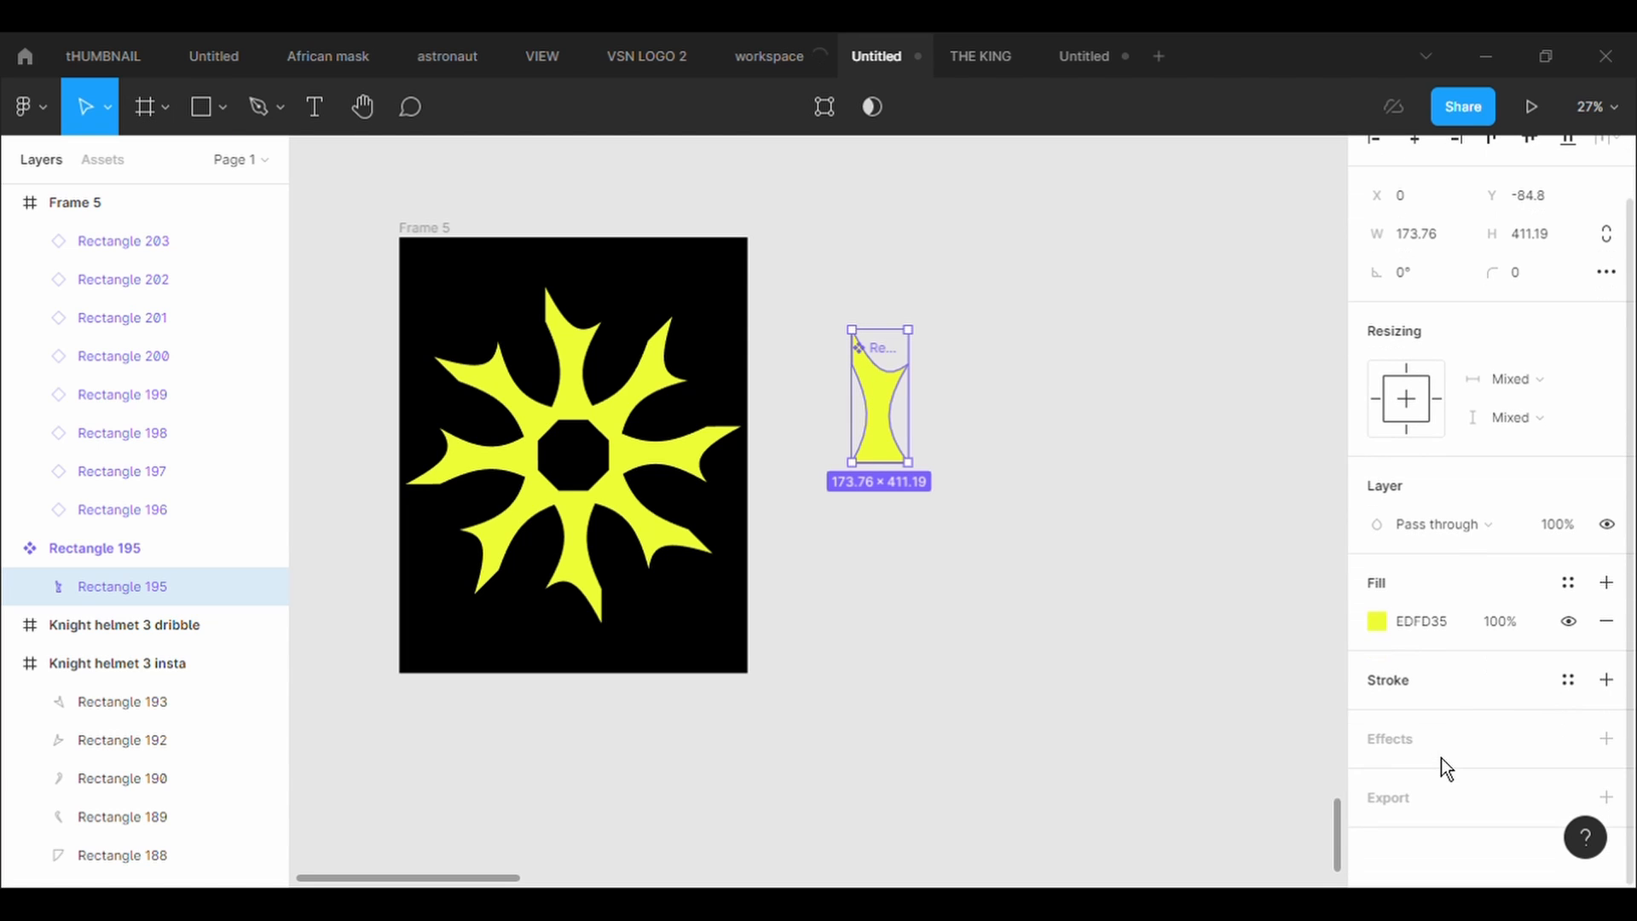
# Draw an ellipse about 271 × 253 over the hole at the star's centre and fill it with the star's sampled yellow
pyautogui.click(223, 107)
pyautogui.click(242, 270)
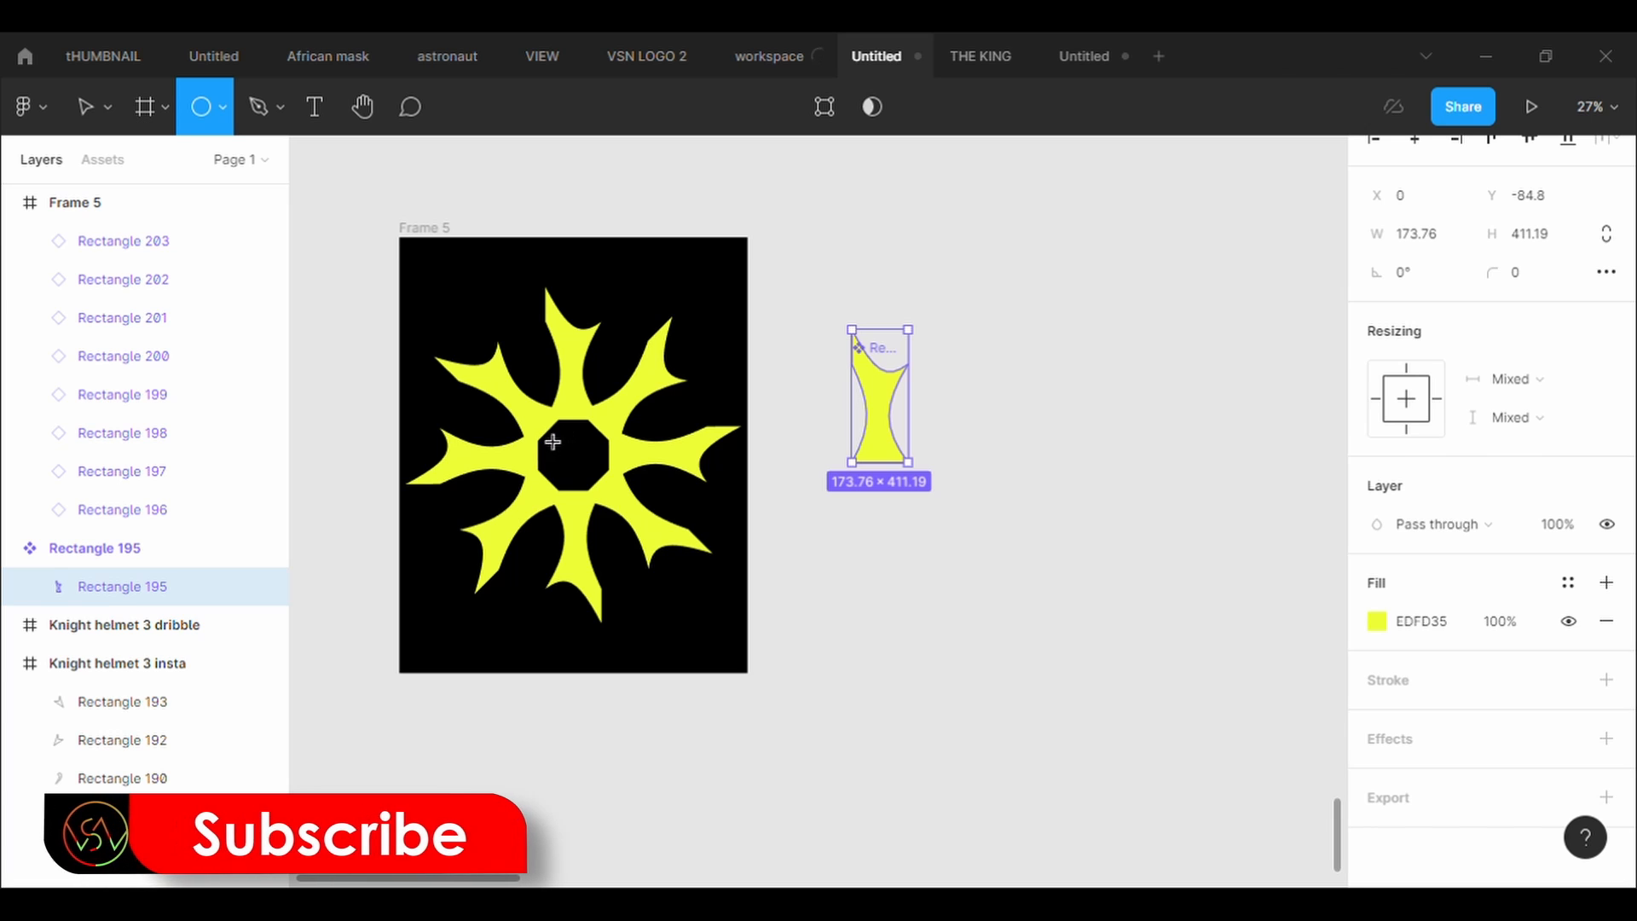
pyautogui.moveTo(534, 425)
pyautogui.mouseDown()
pyautogui.moveTo(622, 506)
pyautogui.moveTo(590, 471)
pyautogui.moveTo(598, 489)
pyautogui.mouseUp()
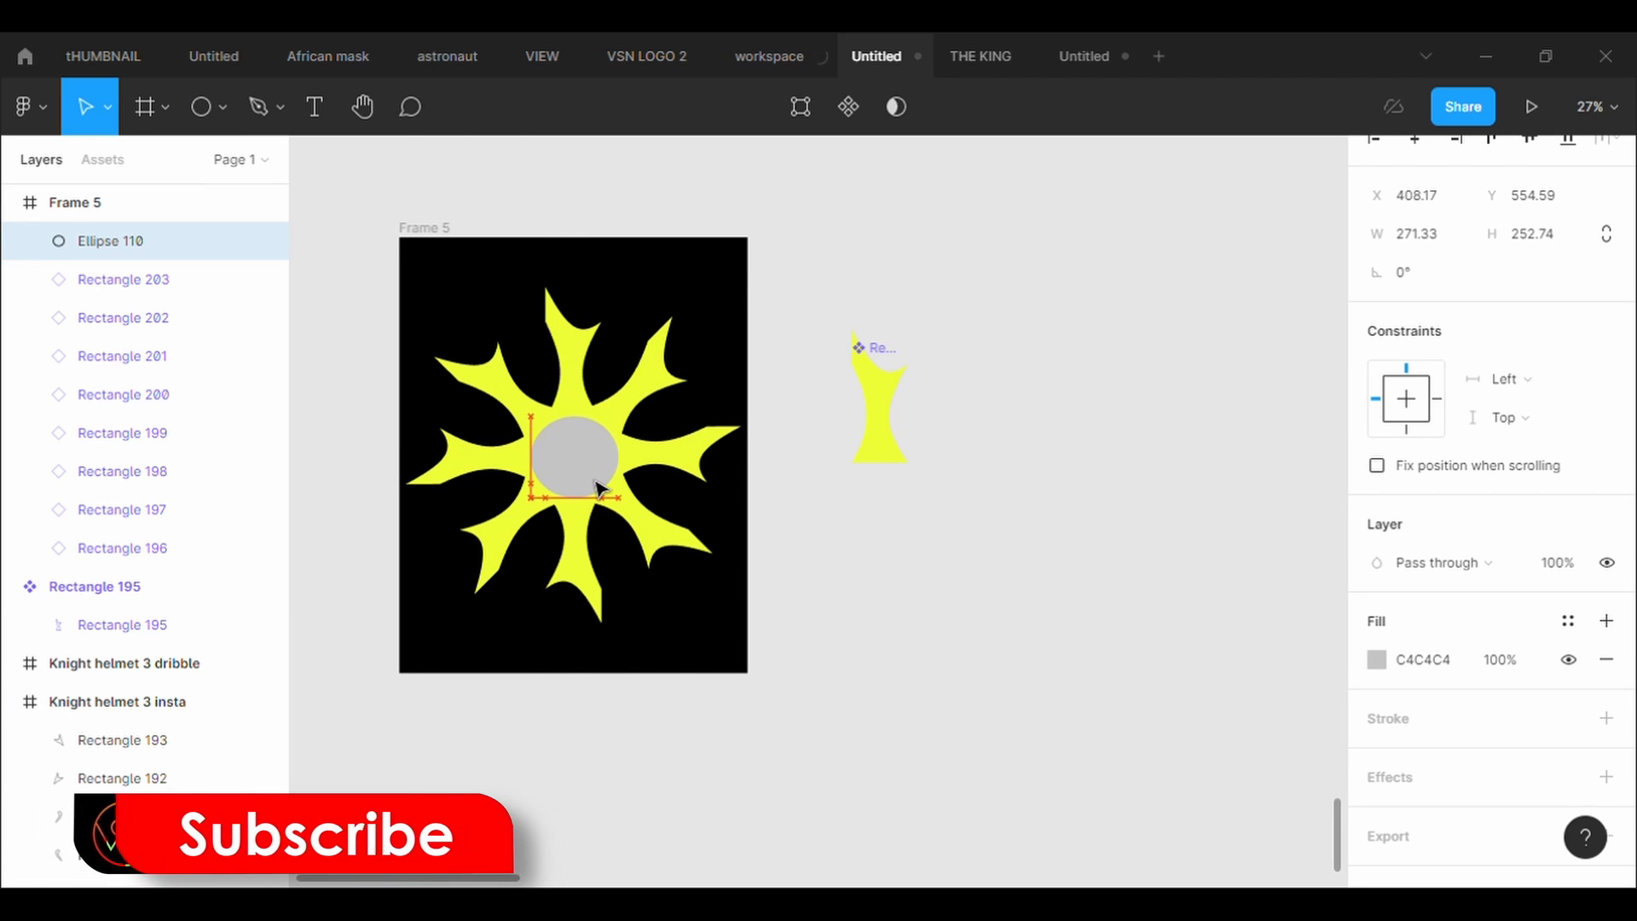
pyautogui.click(1390, 670)
pyautogui.click(1094, 621)
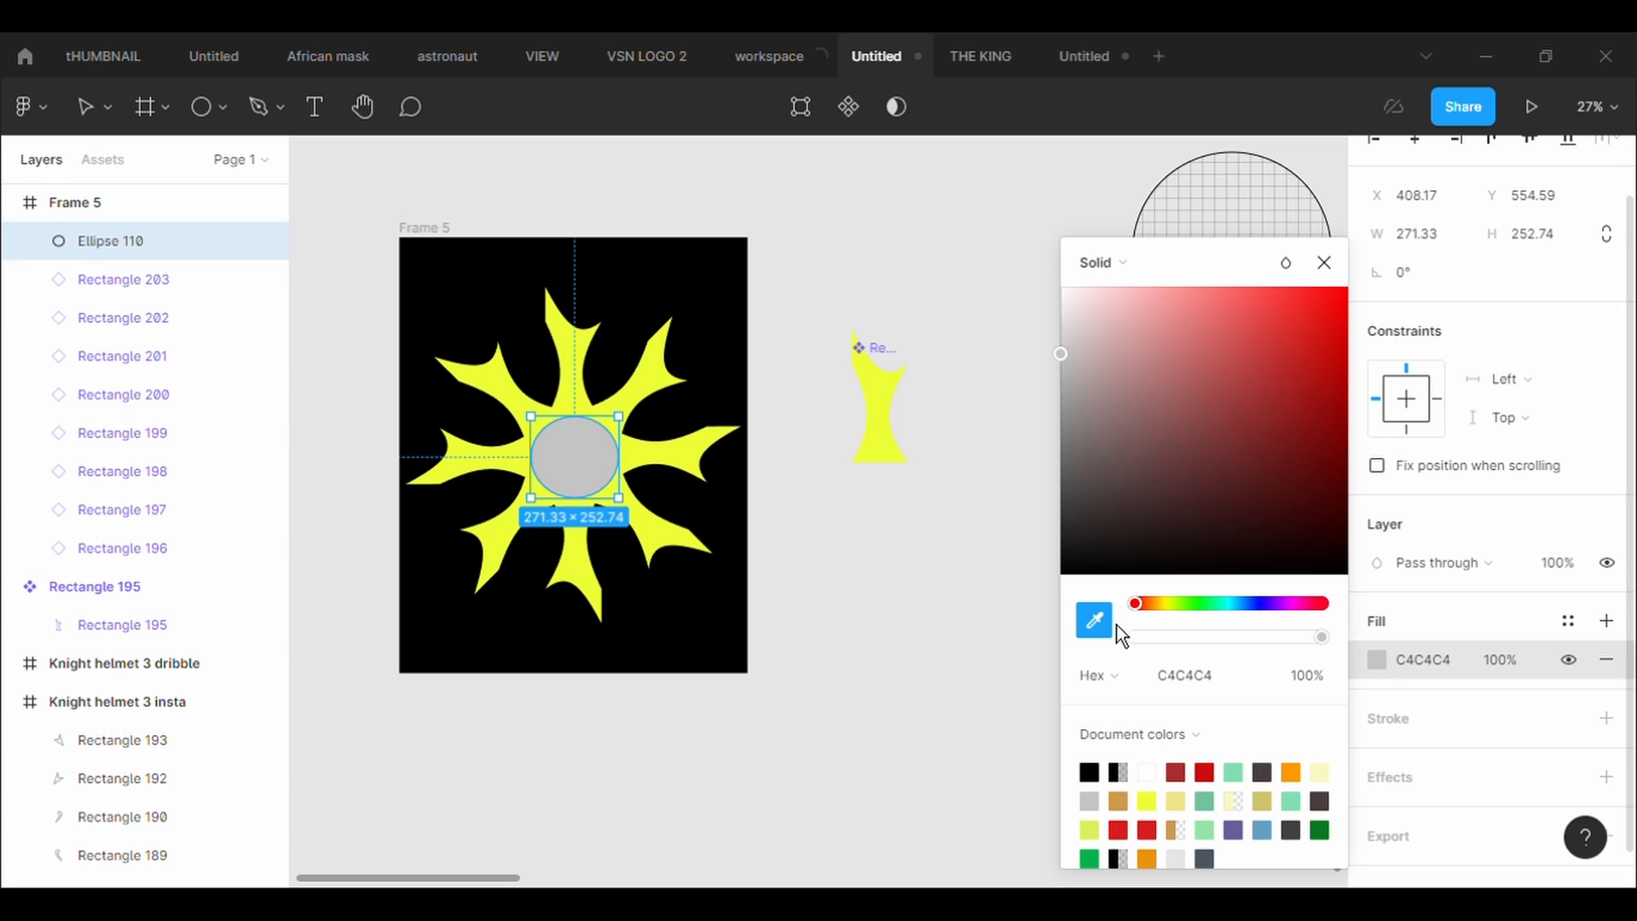
pyautogui.click(682, 559)
pyautogui.click(405, 292)
# Draw a small circle about 87 × 86 in the middle of the star and fill it with the sampled background black
pyautogui.click(230, 126)
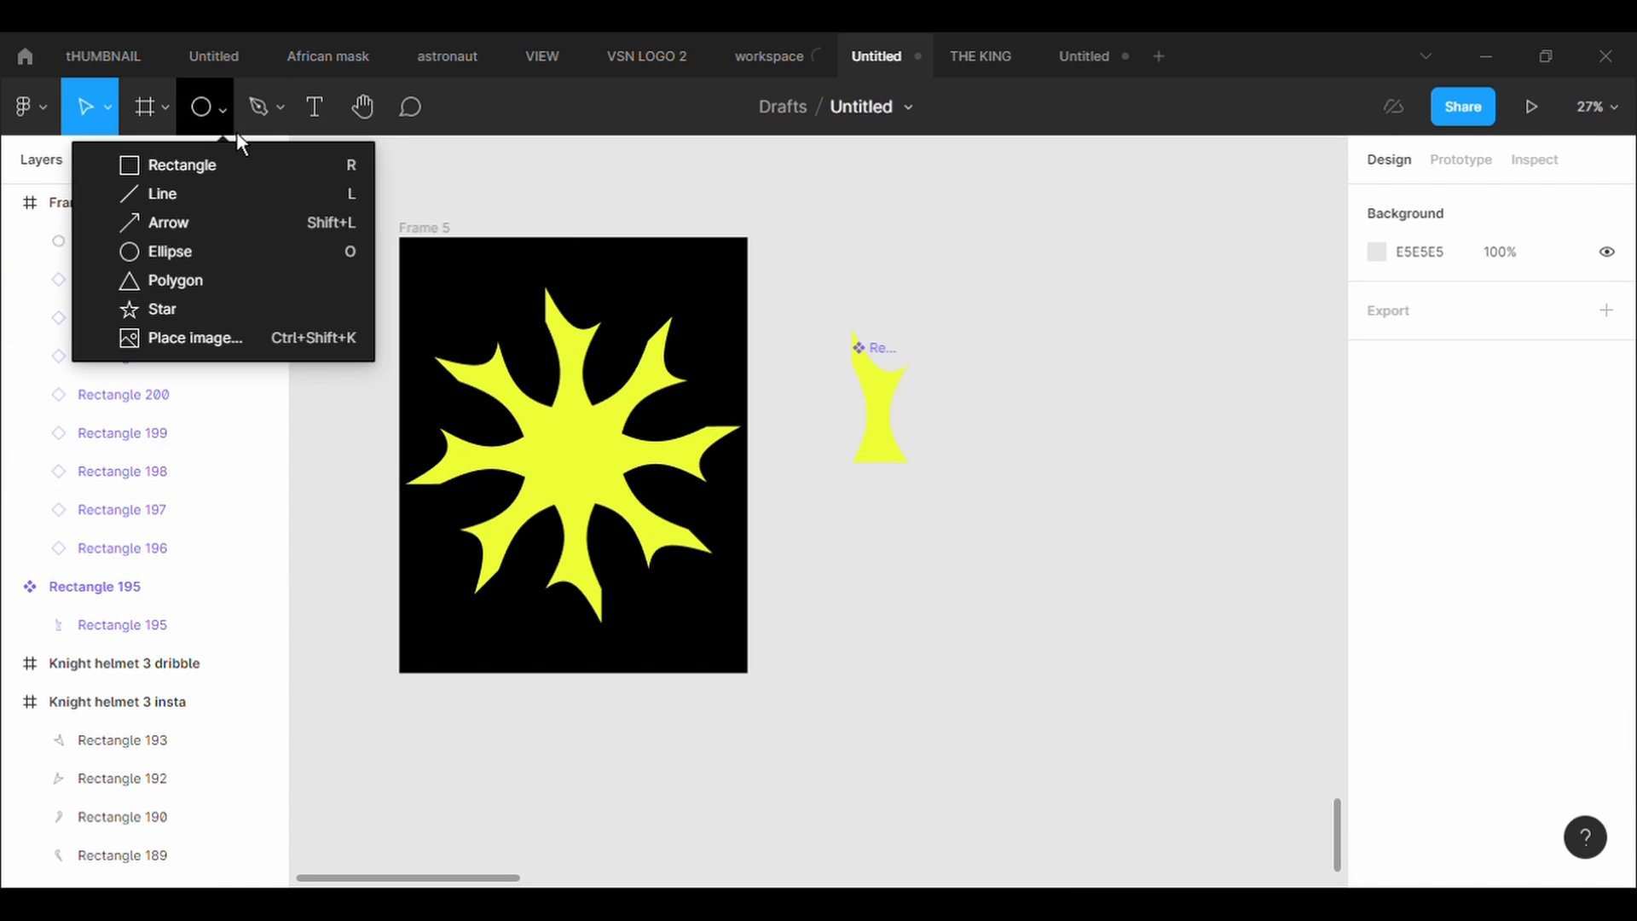
pyautogui.click(223, 254)
pyautogui.moveTo(573, 454)
pyautogui.mouseDown()
pyautogui.moveTo(602, 483)
pyautogui.moveTo(577, 465)
pyautogui.mouseUp()
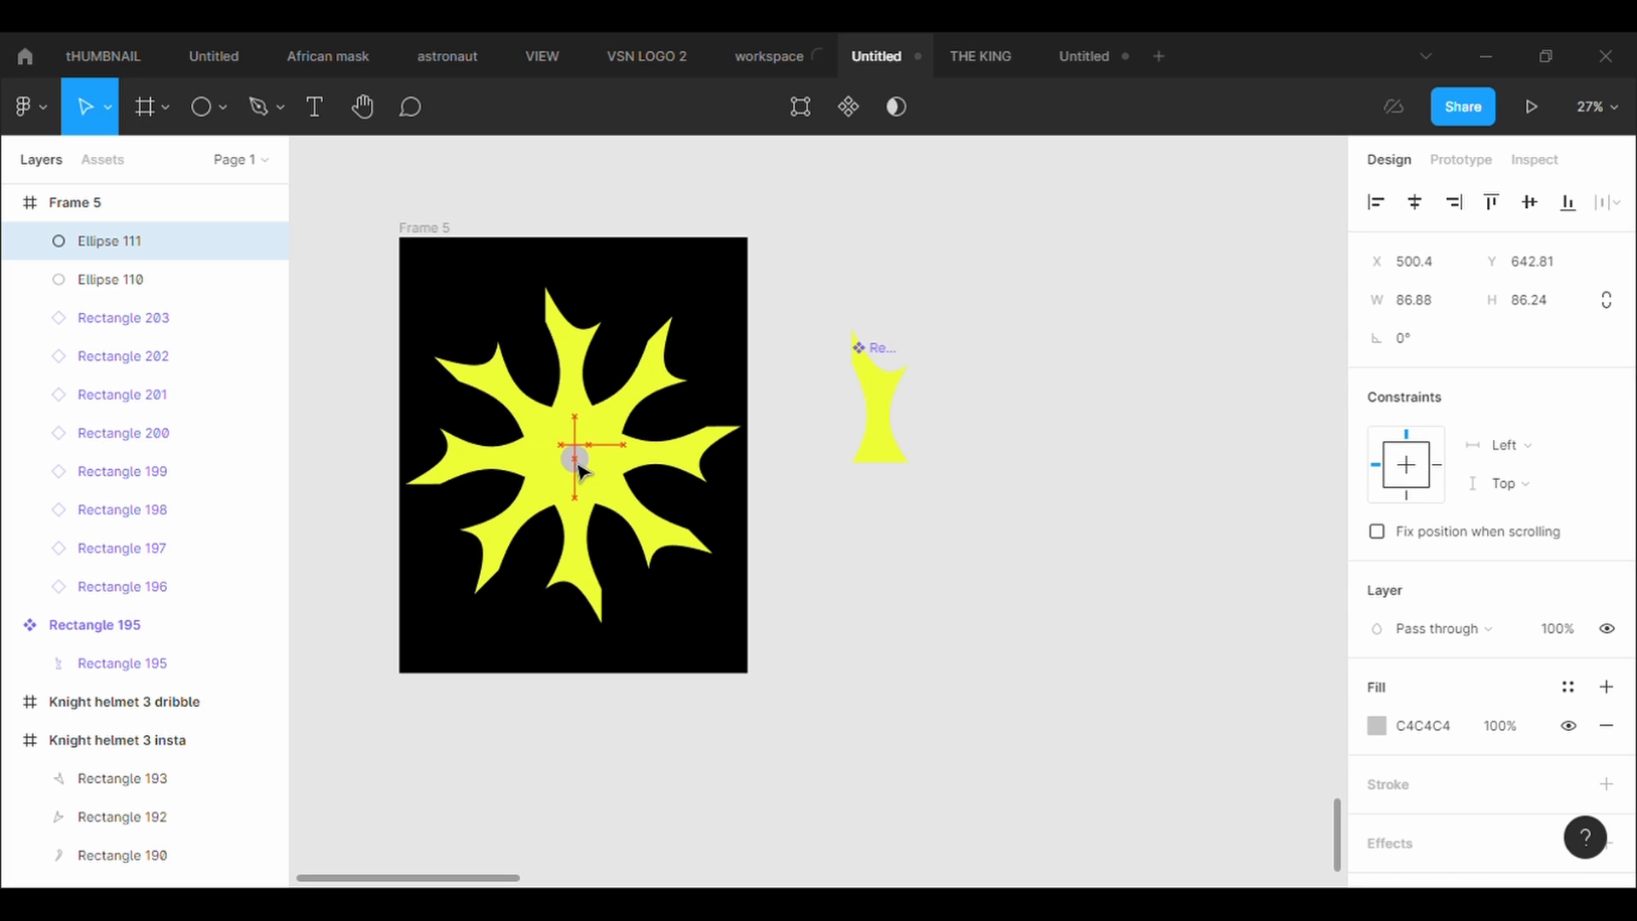
pyautogui.click(1376, 725)
pyautogui.click(1094, 620)
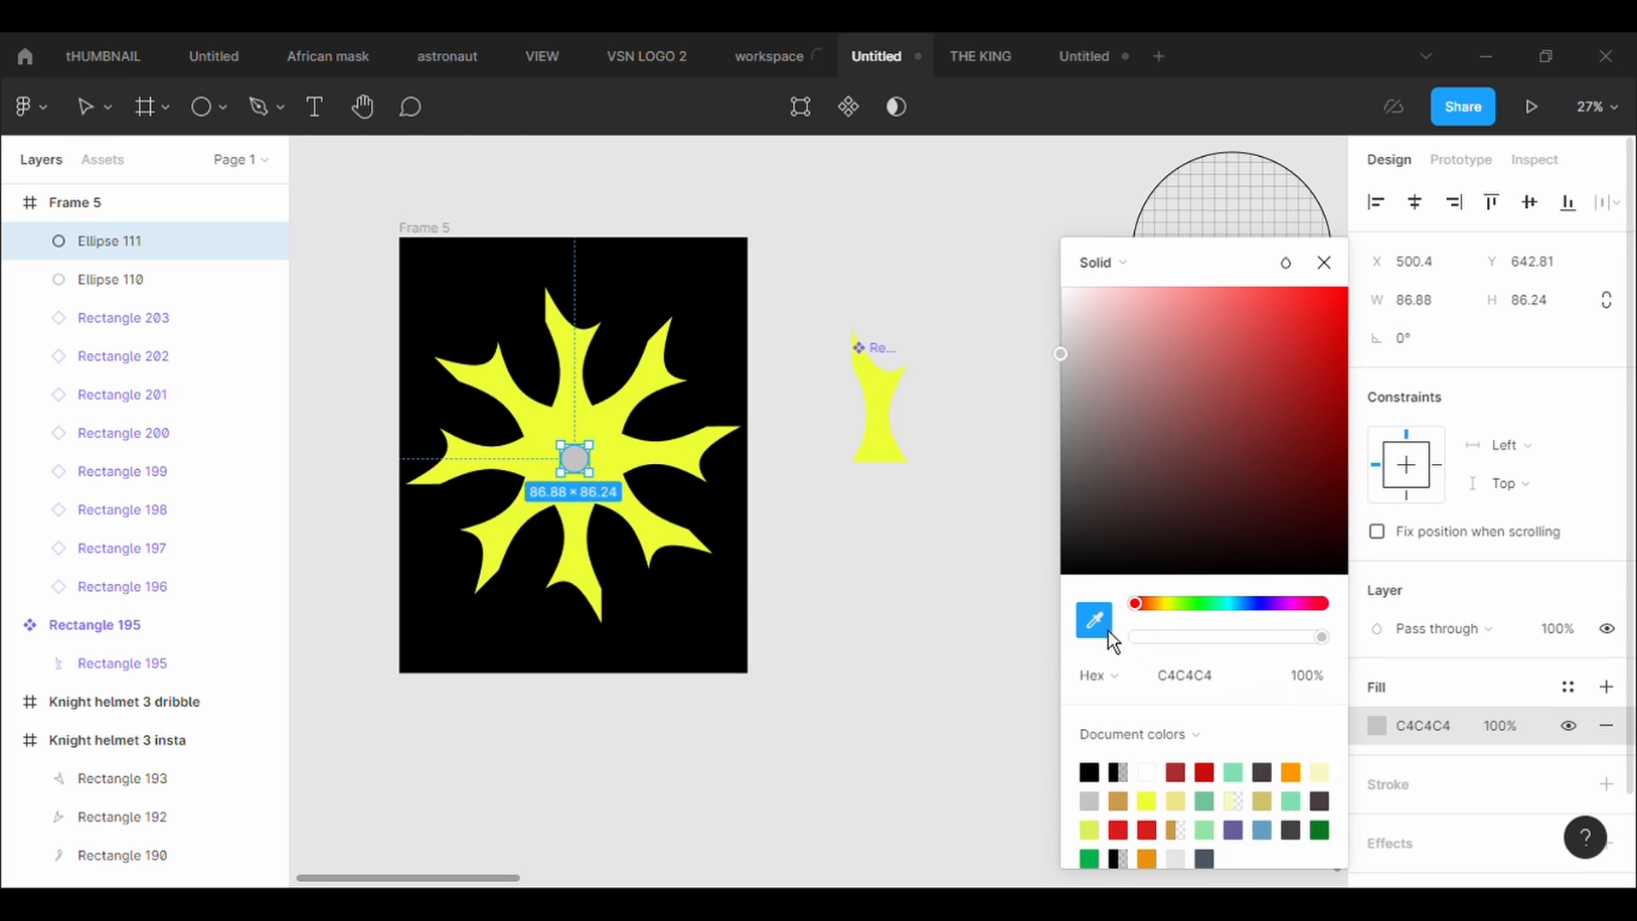
pyautogui.click(745, 591)
pyautogui.click(989, 628)
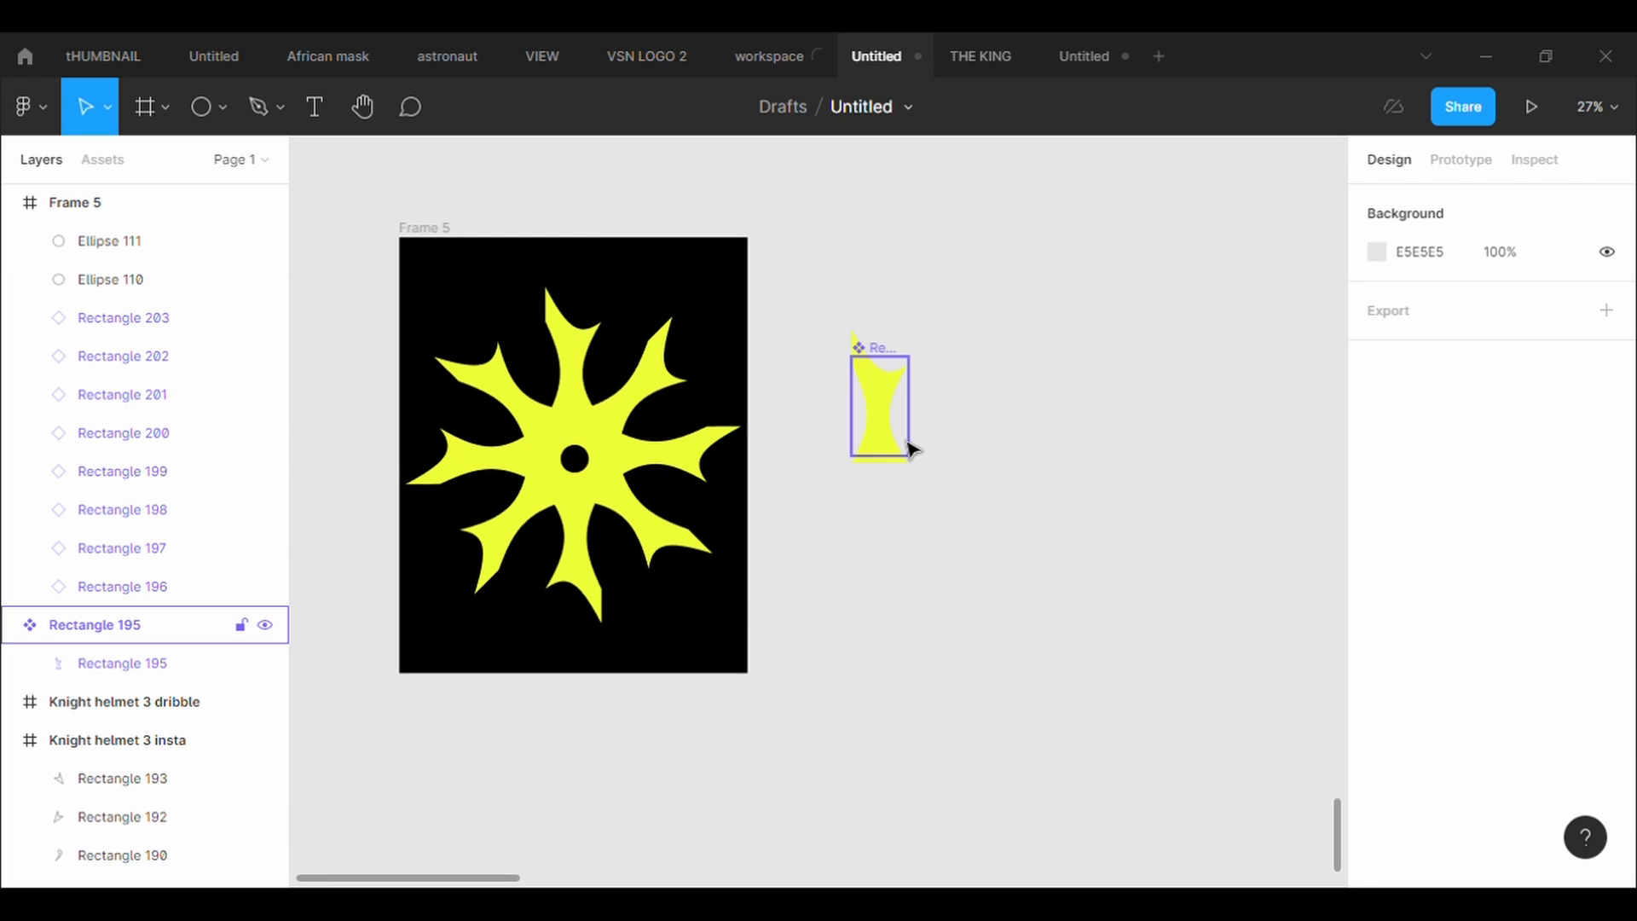
# Draw another ellipse about 242 × 224 over the star's centre, slightly smaller than the large yellow ellipse
pyautogui.click(906, 445)
pyautogui.click(206, 120)
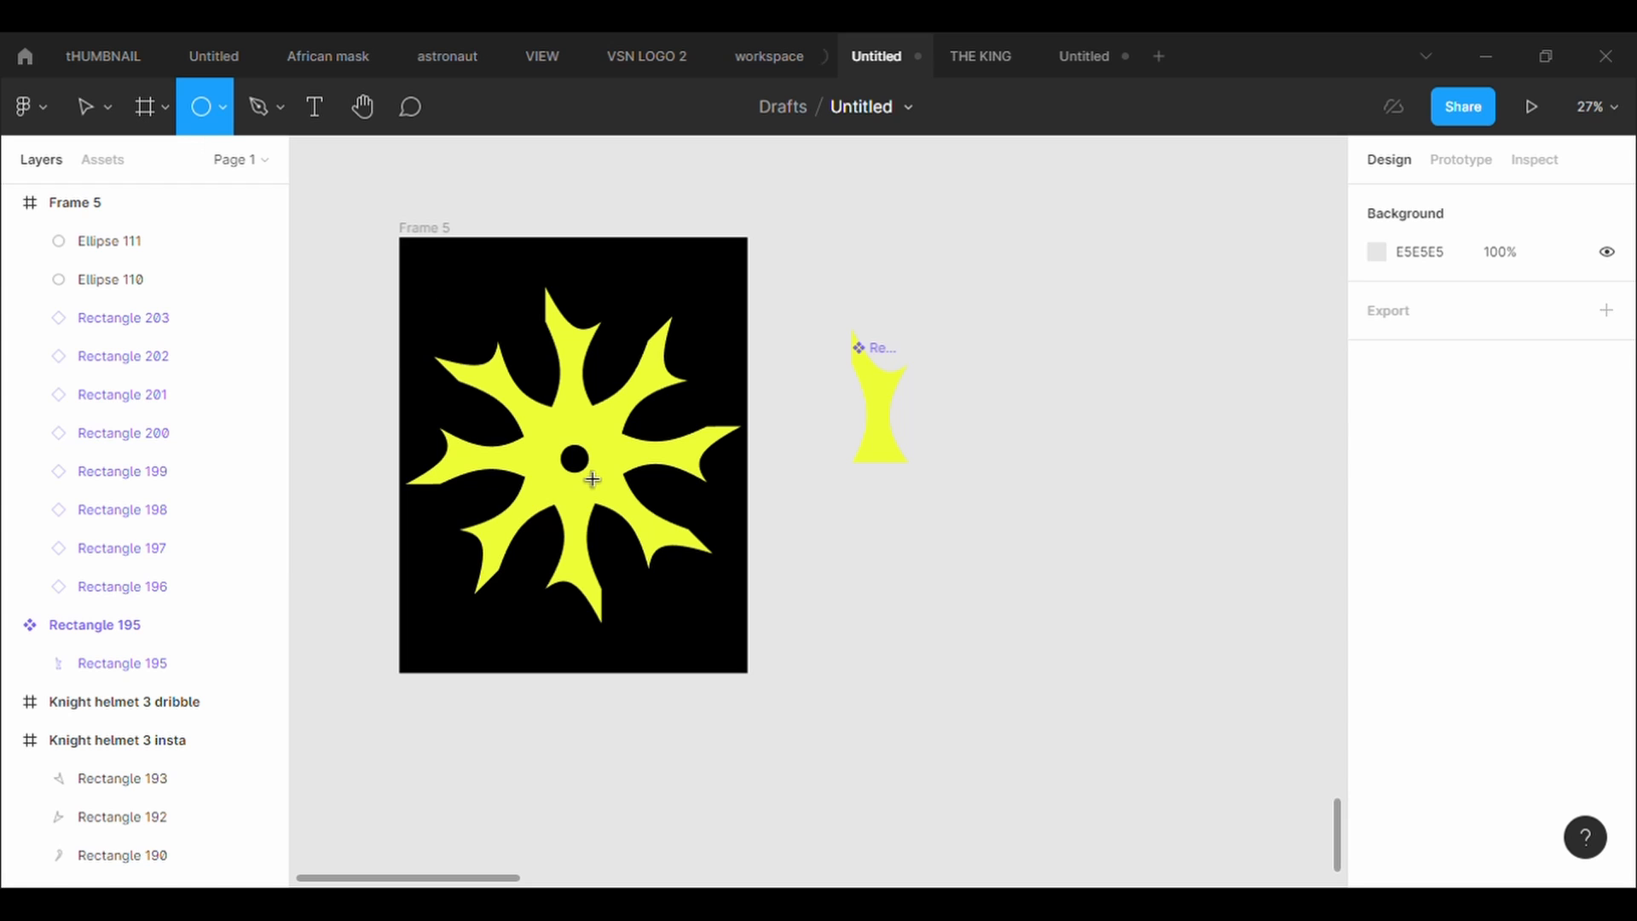
pyautogui.moveTo(559, 457)
pyautogui.mouseDown()
pyautogui.moveTo(636, 512)
pyautogui.moveTo(601, 493)
pyautogui.mouseUp()
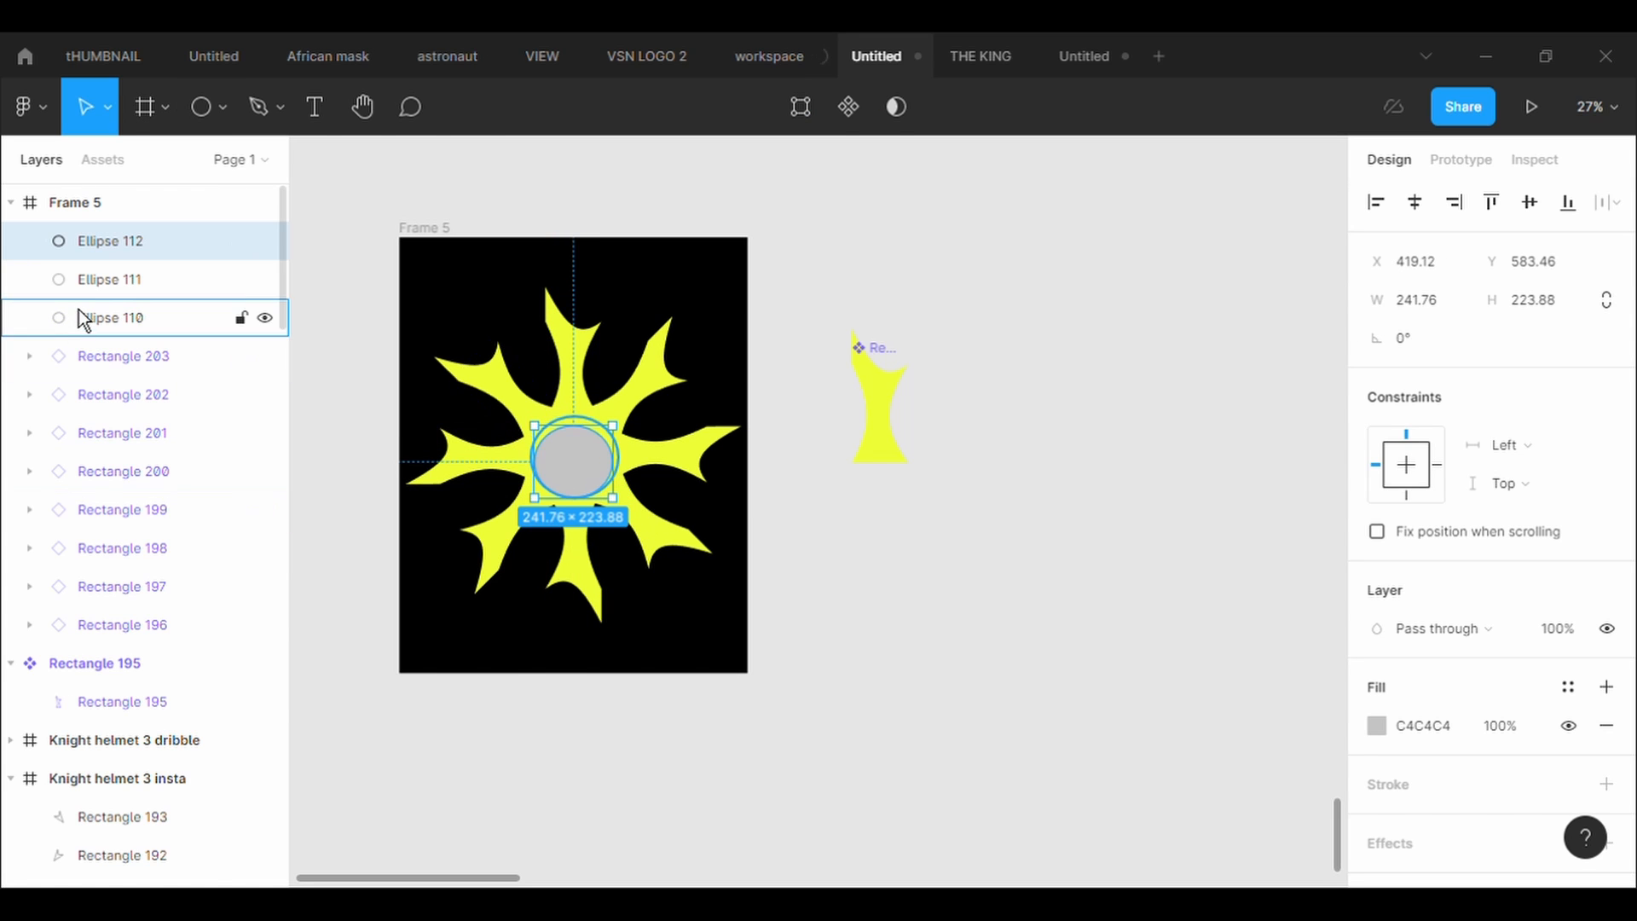
# Bring the small black circle to the front and centre the gray ellipse around it
pyautogui.rightClick(50, 285)
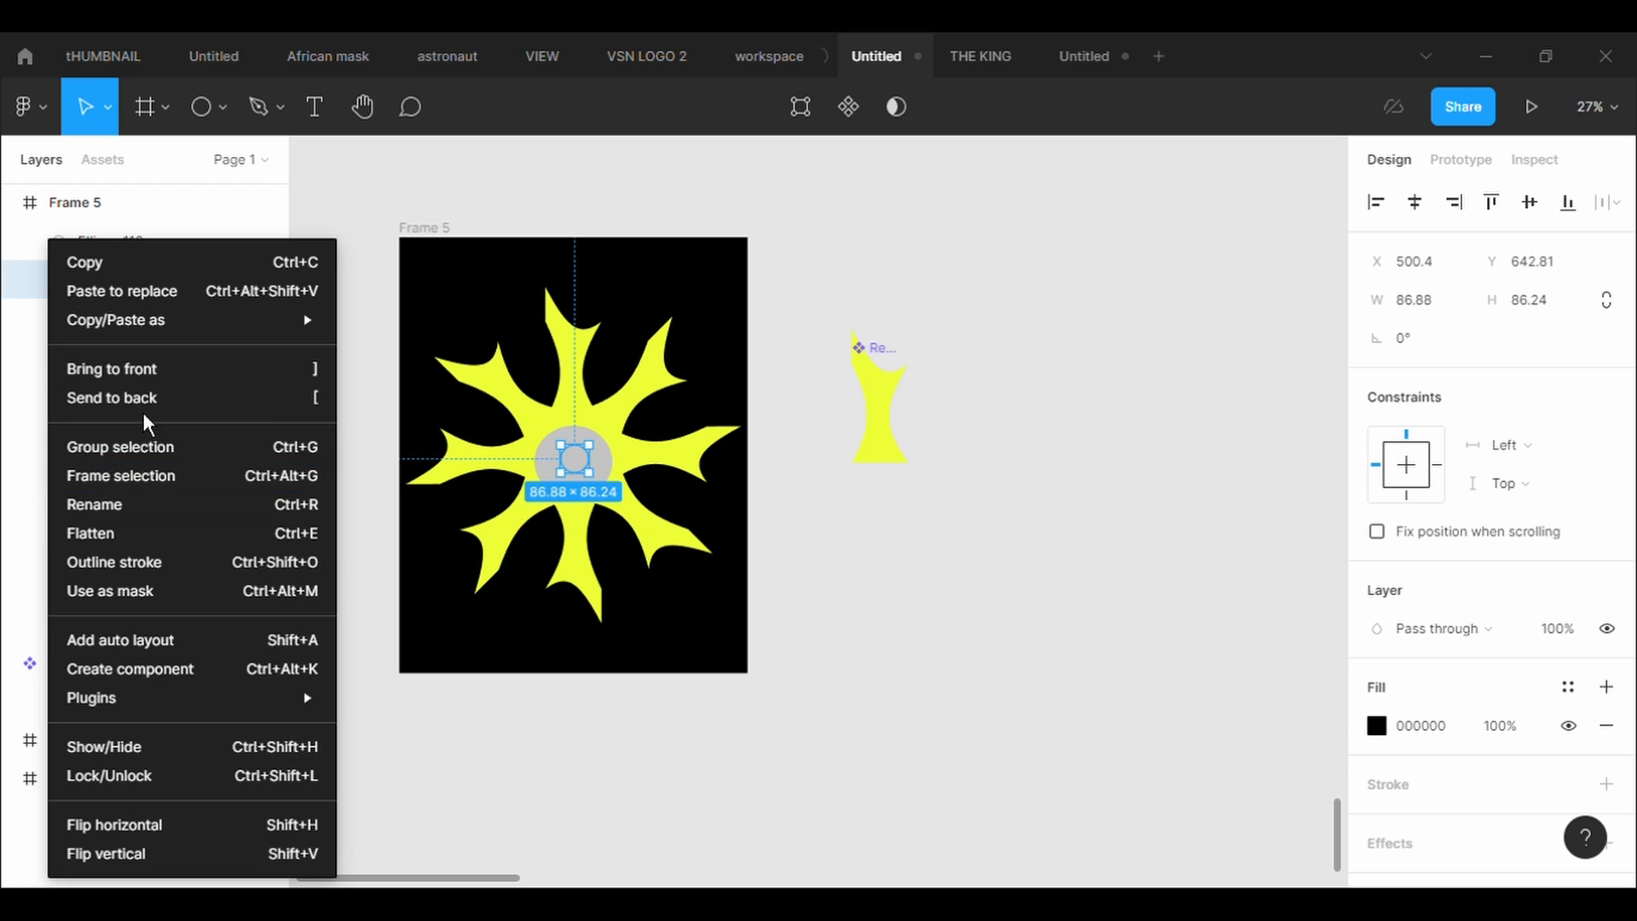
pyautogui.click(204, 369)
pyautogui.click(749, 523)
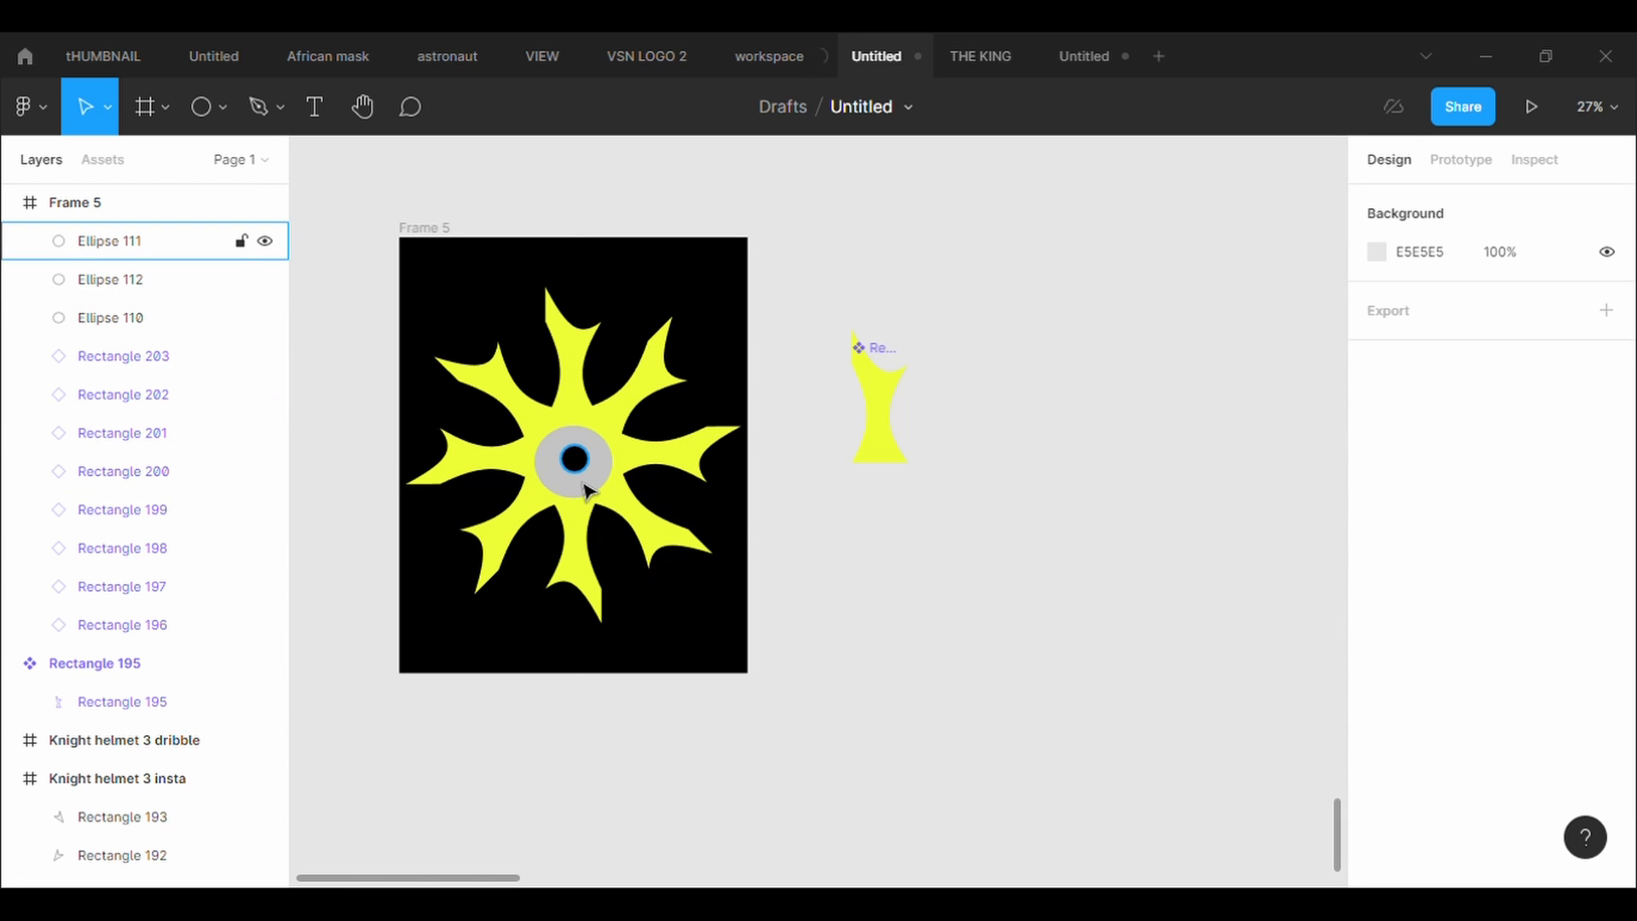
pyautogui.click(585, 480)
pyautogui.moveTo(588, 486); pyautogui.dragTo(589, 483)
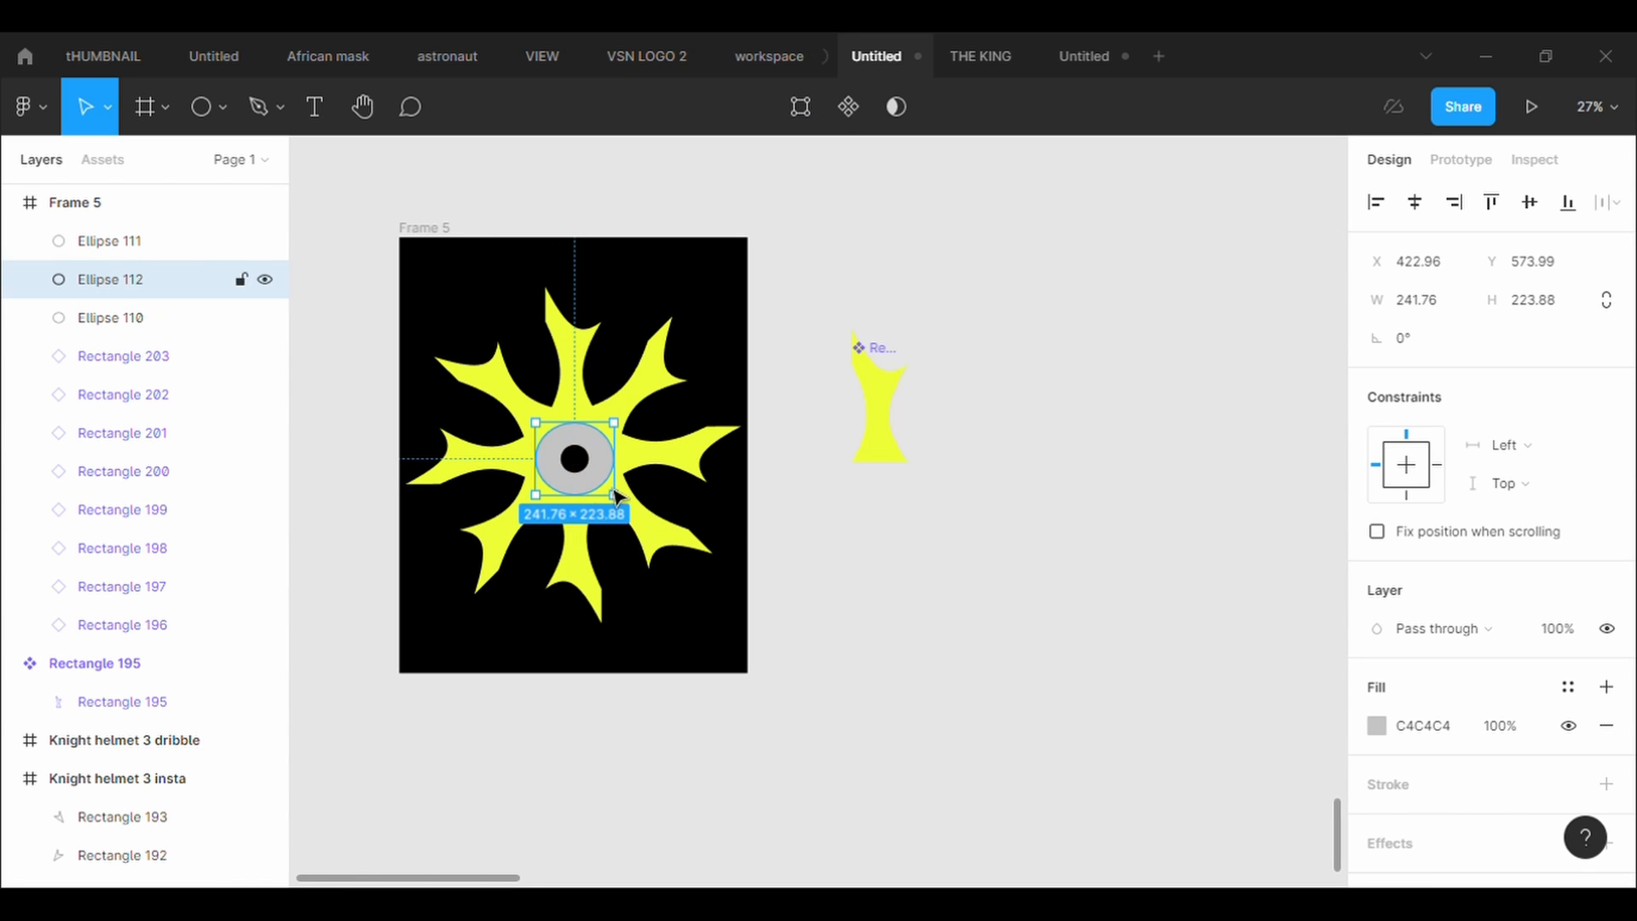
# Give the gray ellipse a black inside stroke of 6 and fill it with the star's sampled yellow
pyautogui.click(1400, 779)
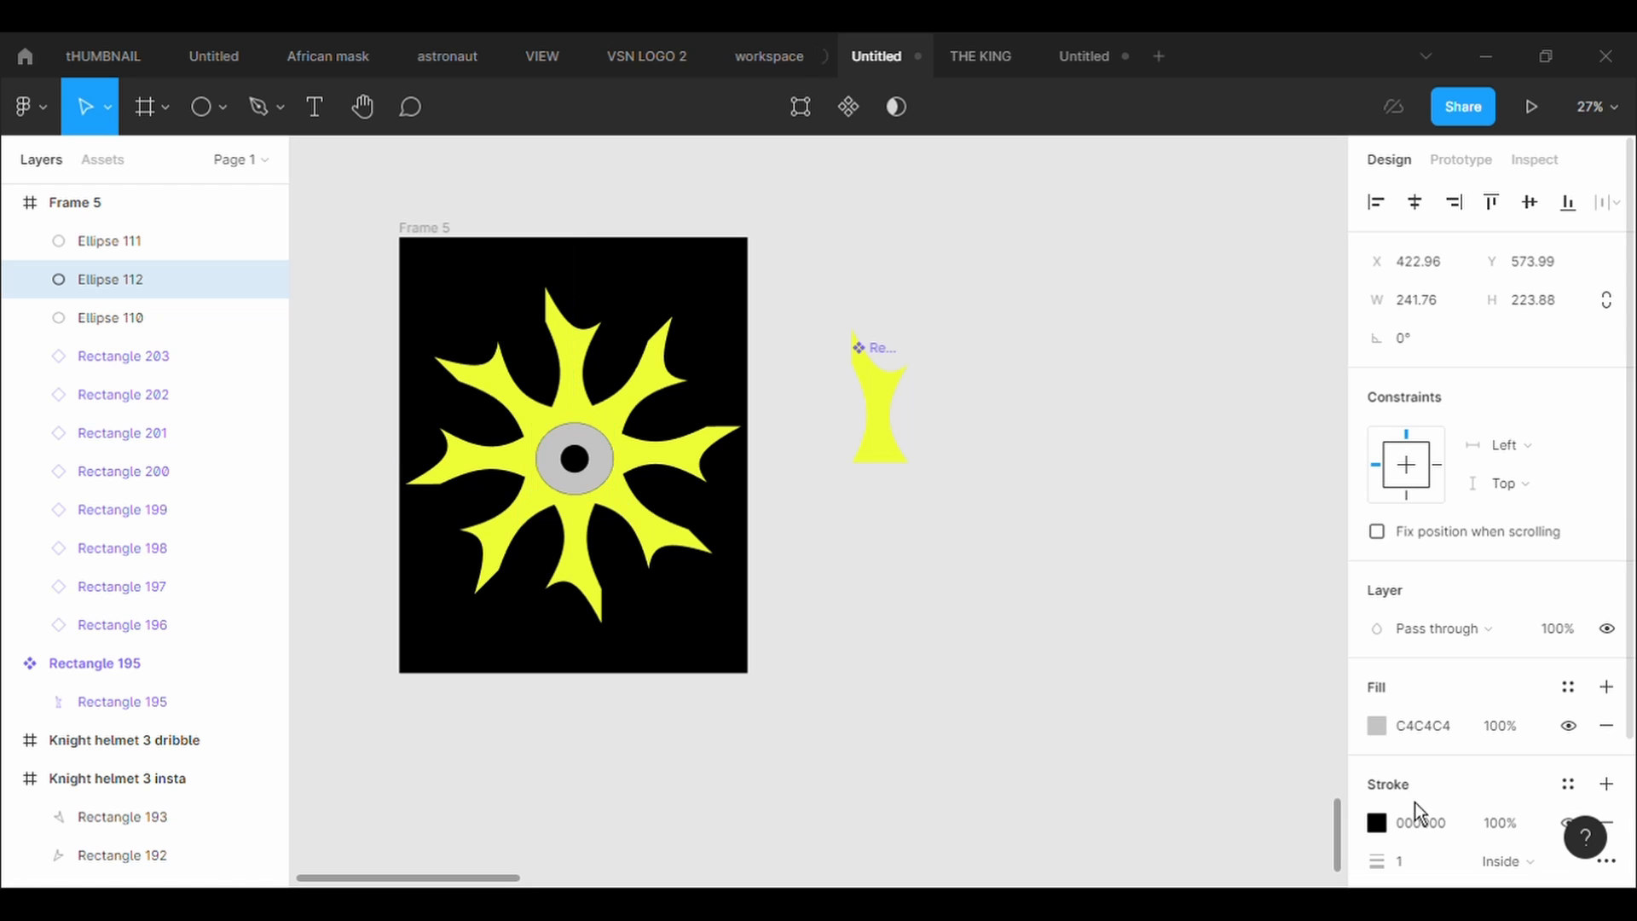
pyautogui.click(1434, 868)
pyautogui.write('6')
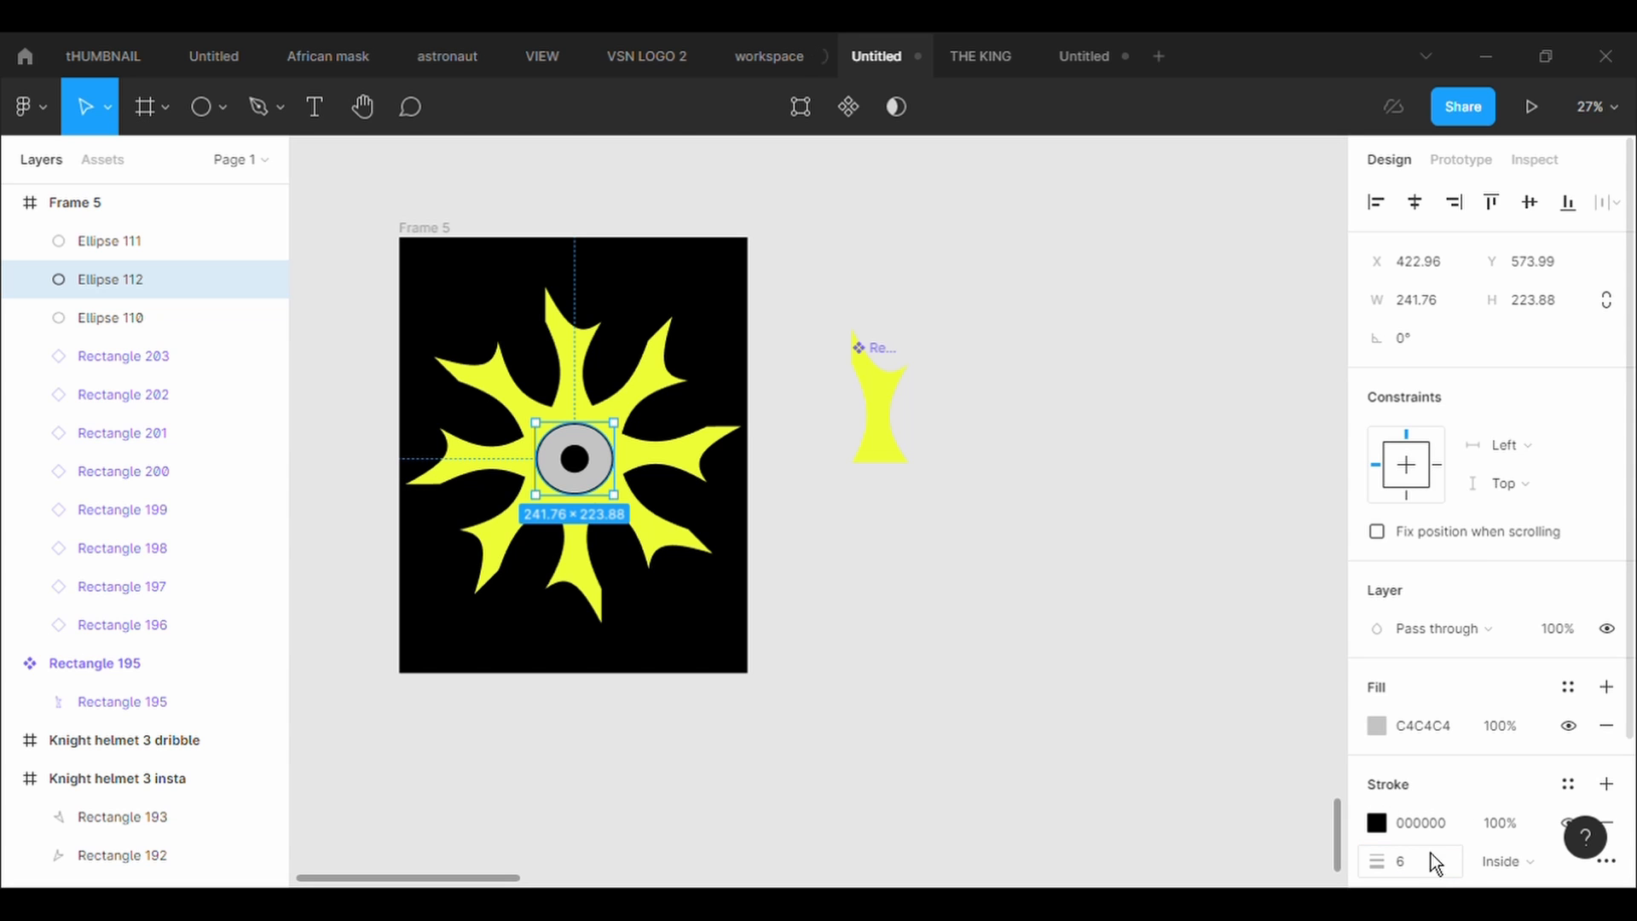
pyautogui.click(1377, 725)
pyautogui.click(1094, 619)
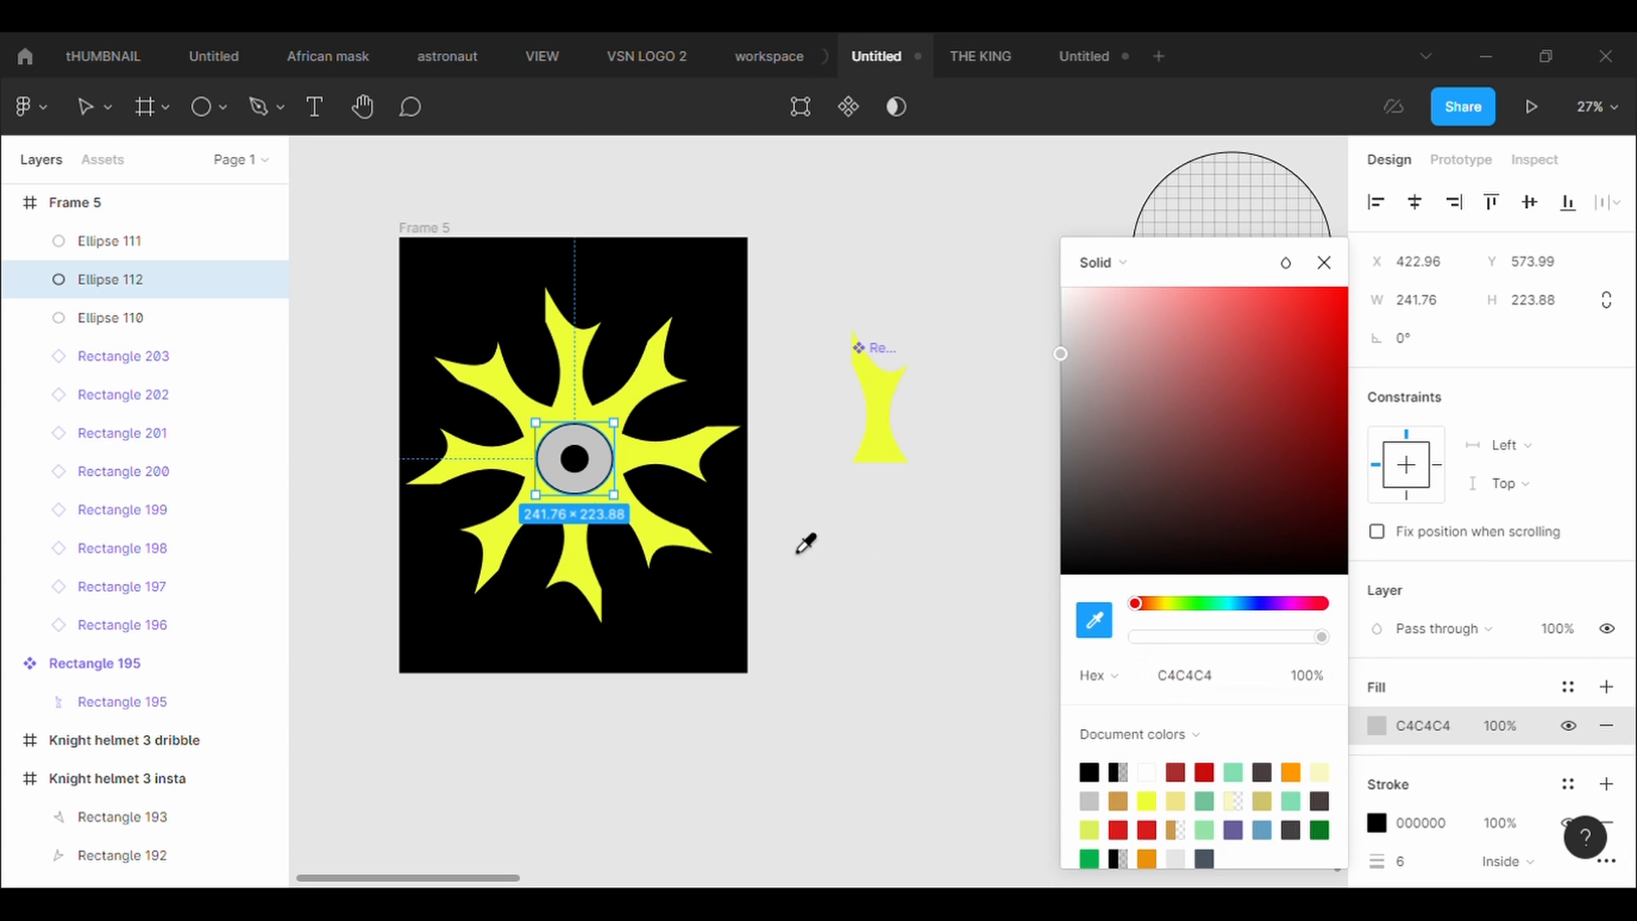
pyautogui.click(675, 552)
pyautogui.click(937, 567)
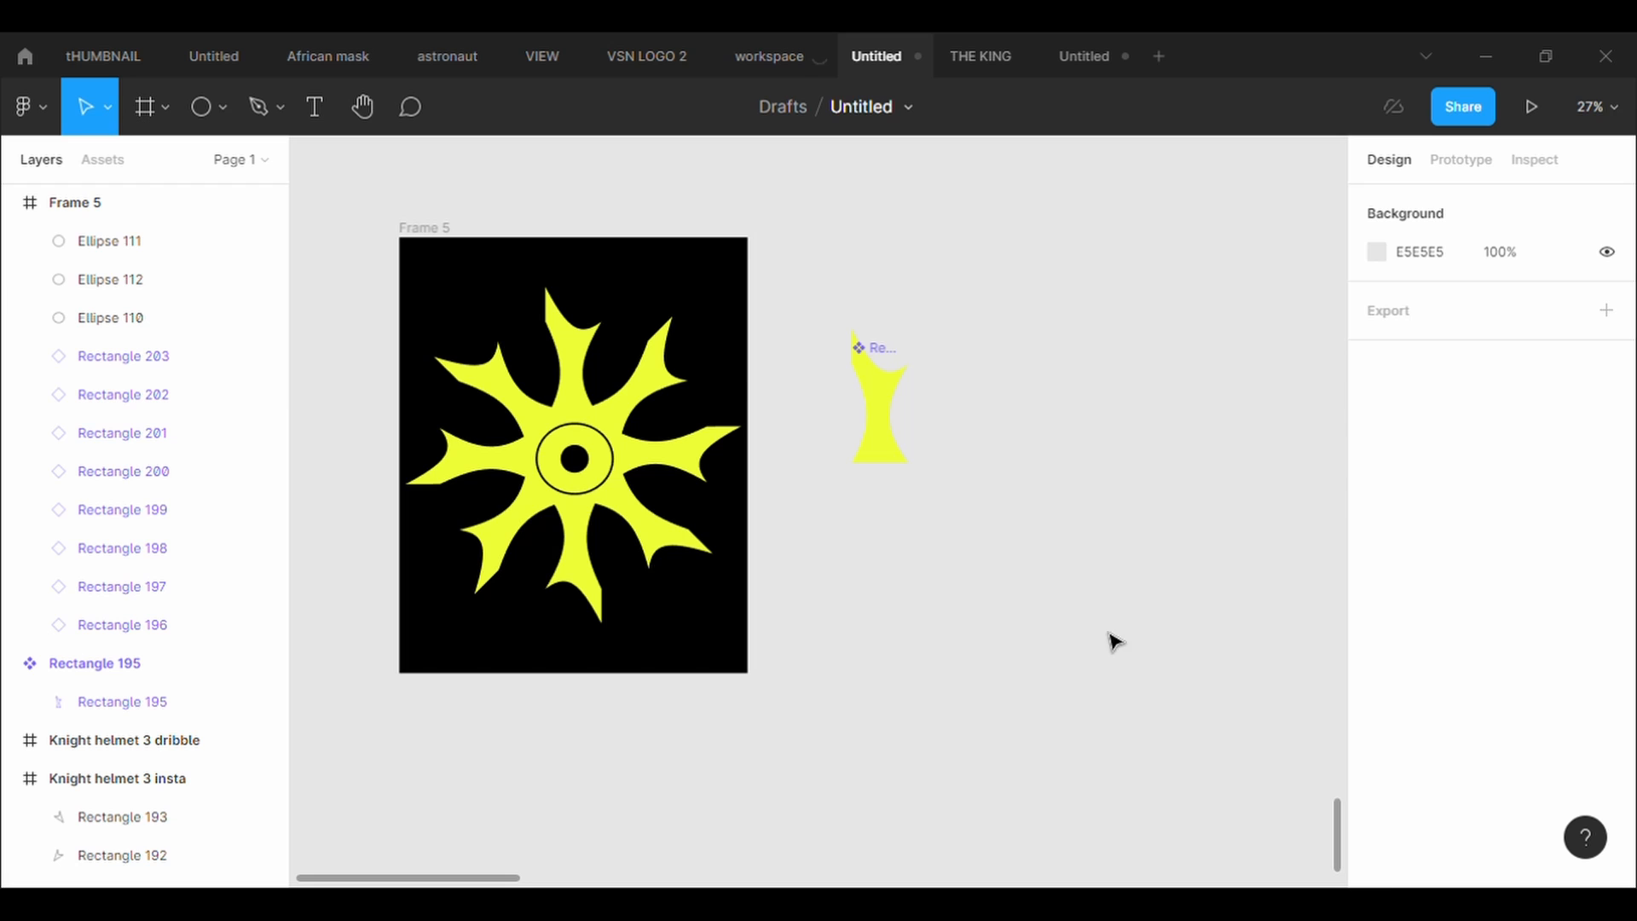
# Thicken the black stroke of the ringed yellow ellipse to 10, 20 and finally 30
pyautogui.click(612, 491)
pyautogui.write('0')
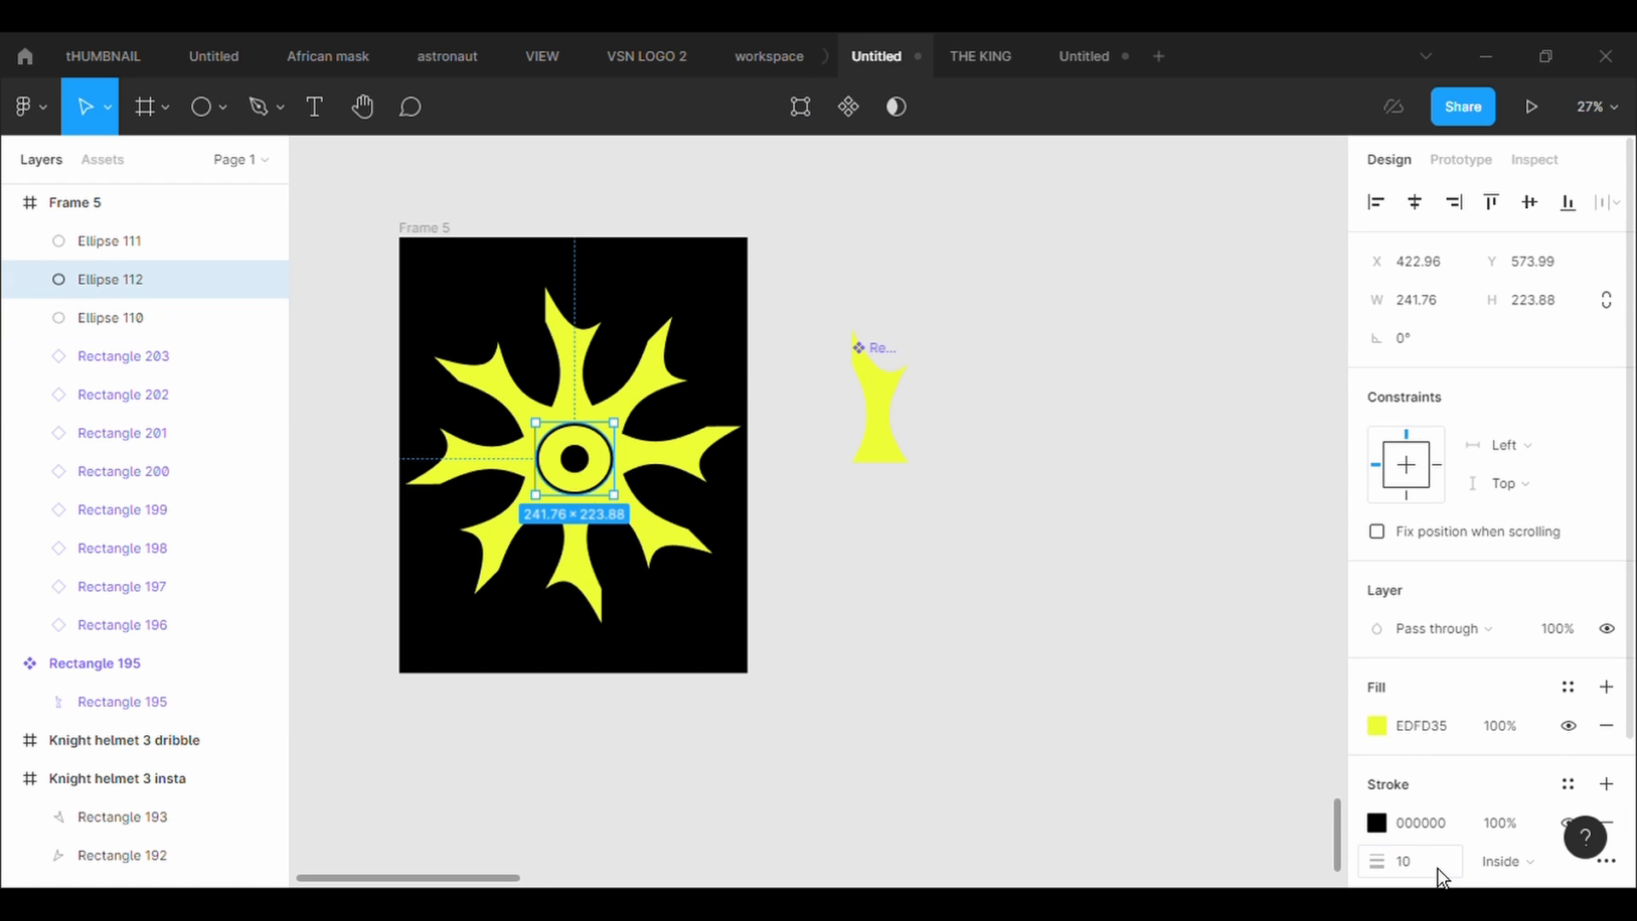
pyautogui.write('20')
pyautogui.press('Return')
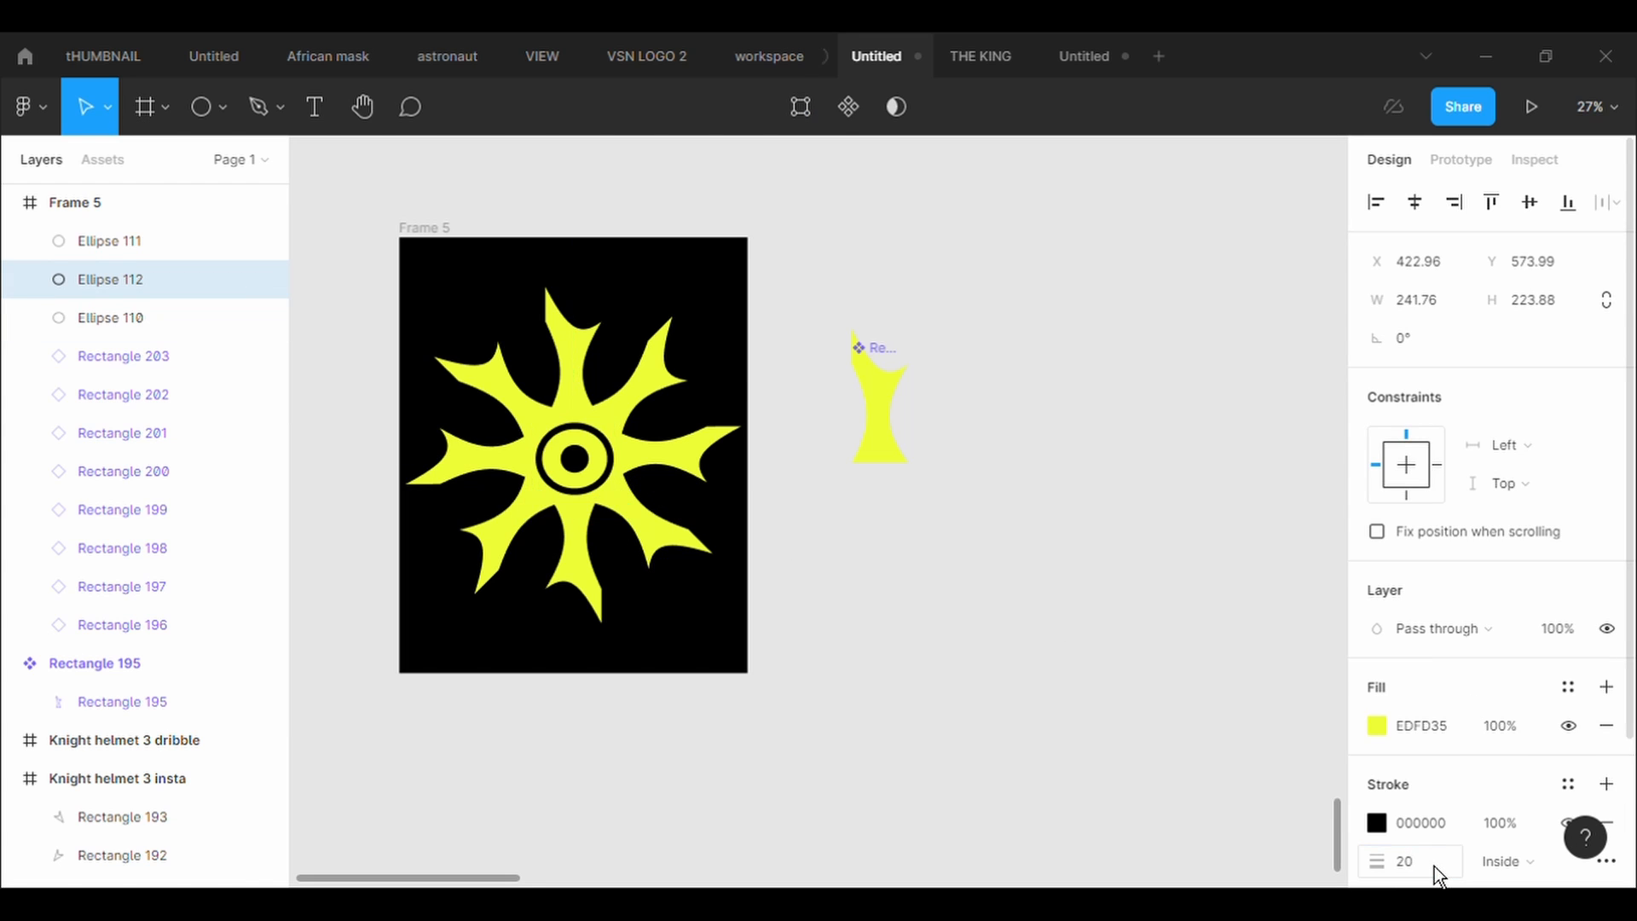
pyautogui.click(1434, 866)
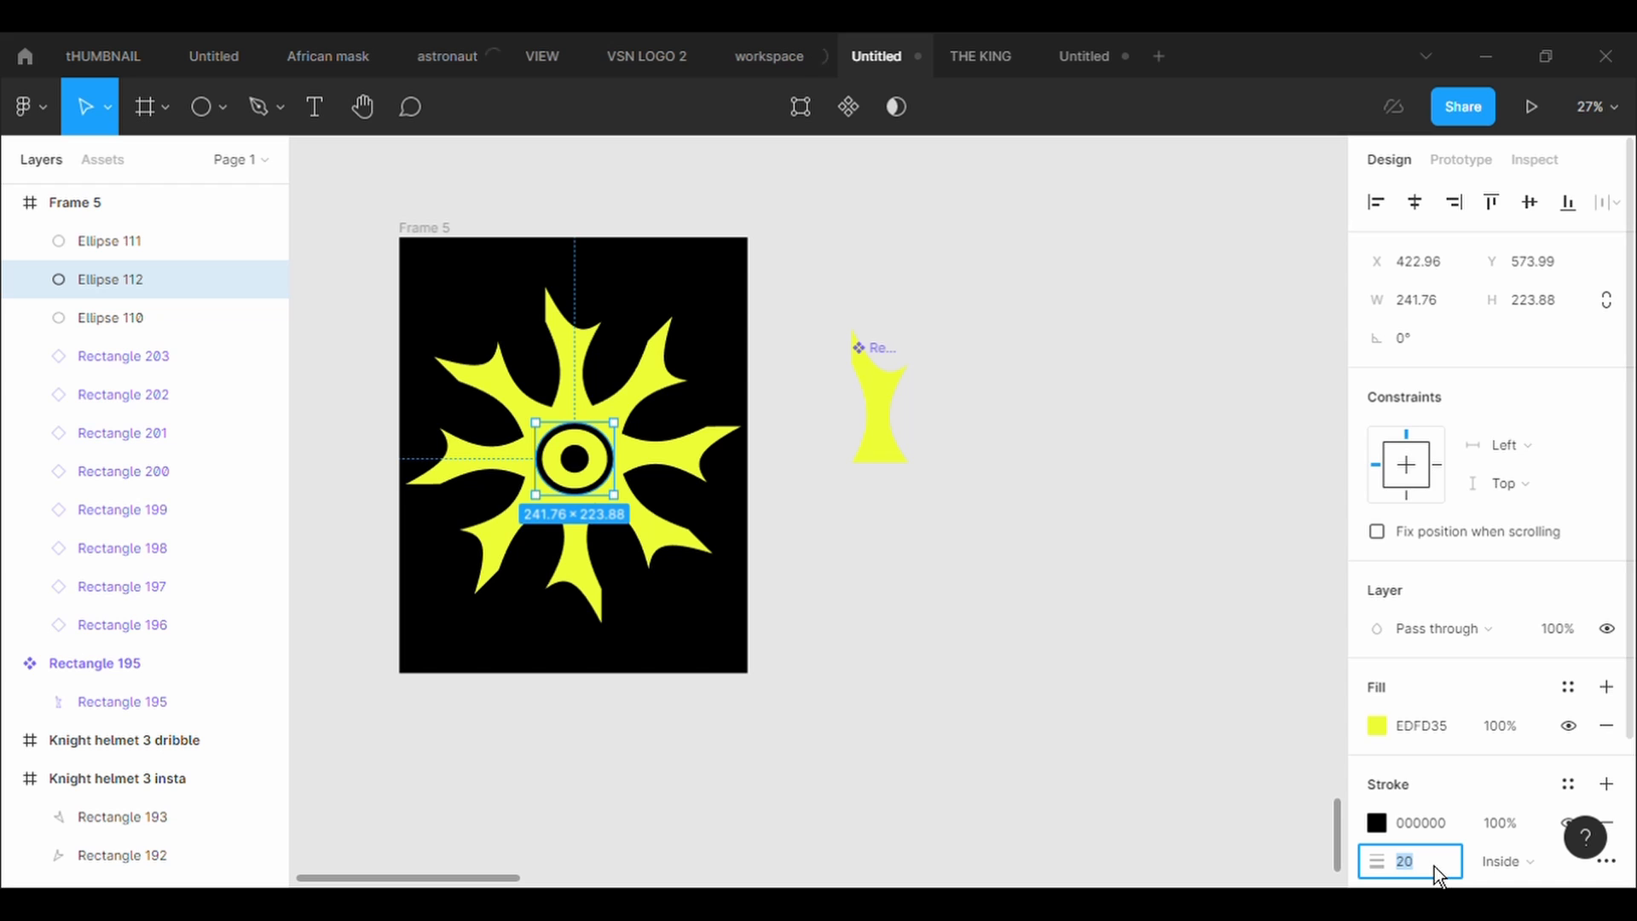
pyautogui.write('30')
pyautogui.press('Return')
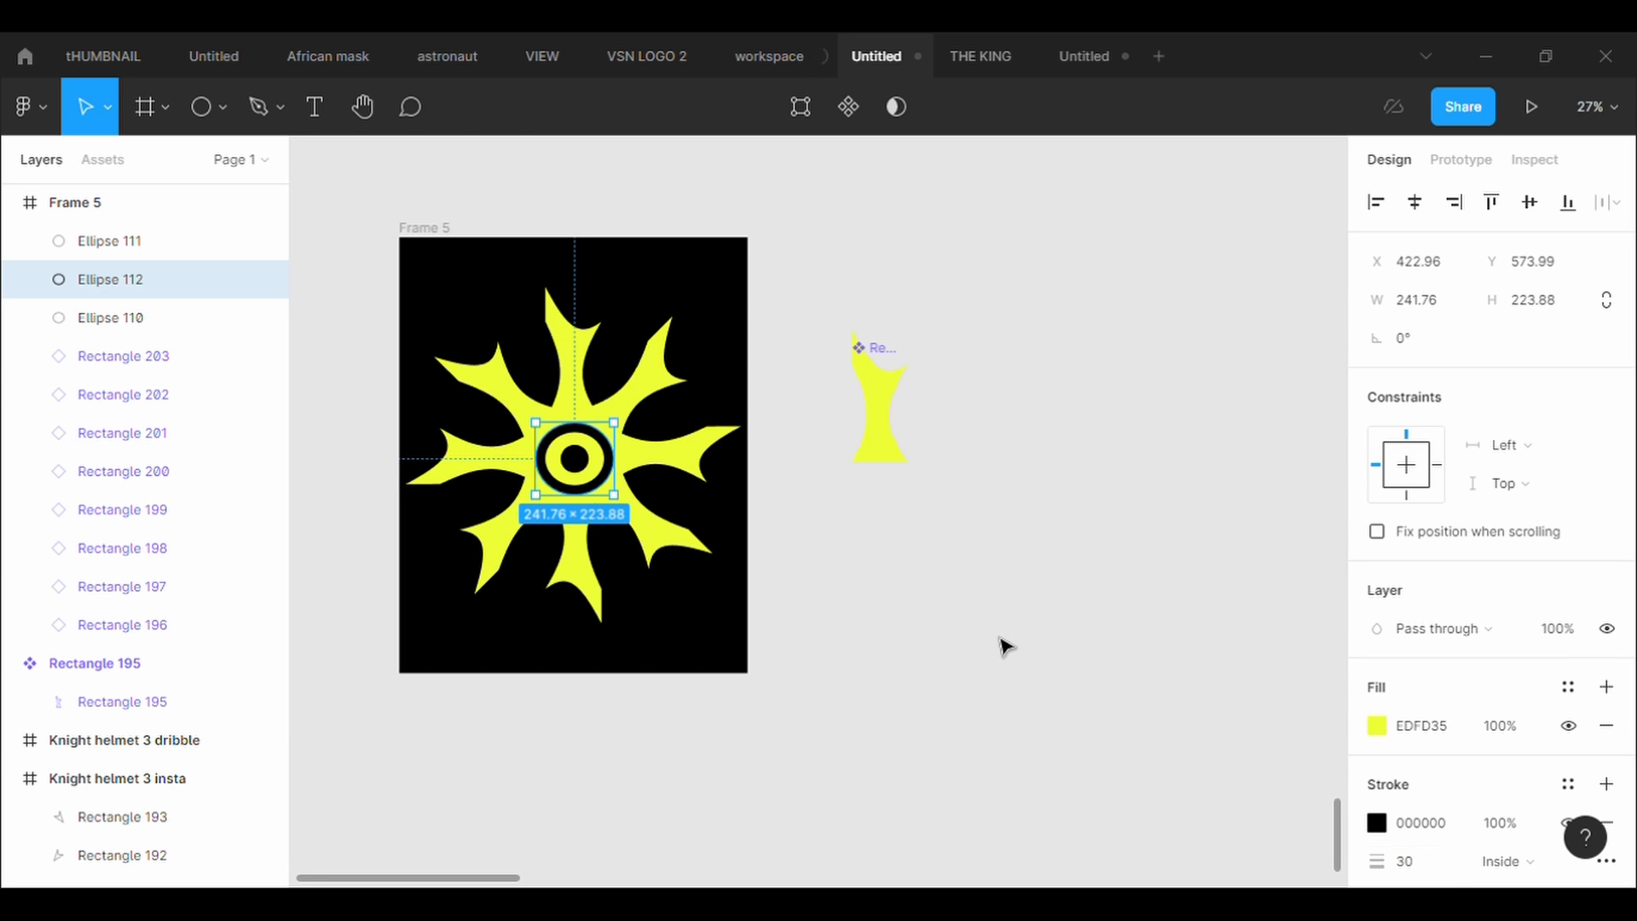
pyautogui.click(980, 612)
# Try adding a black stroke to the whole main component beside the frame and undo it
pyautogui.click(886, 426)
pyautogui.scroll(-5, 1501, 759)
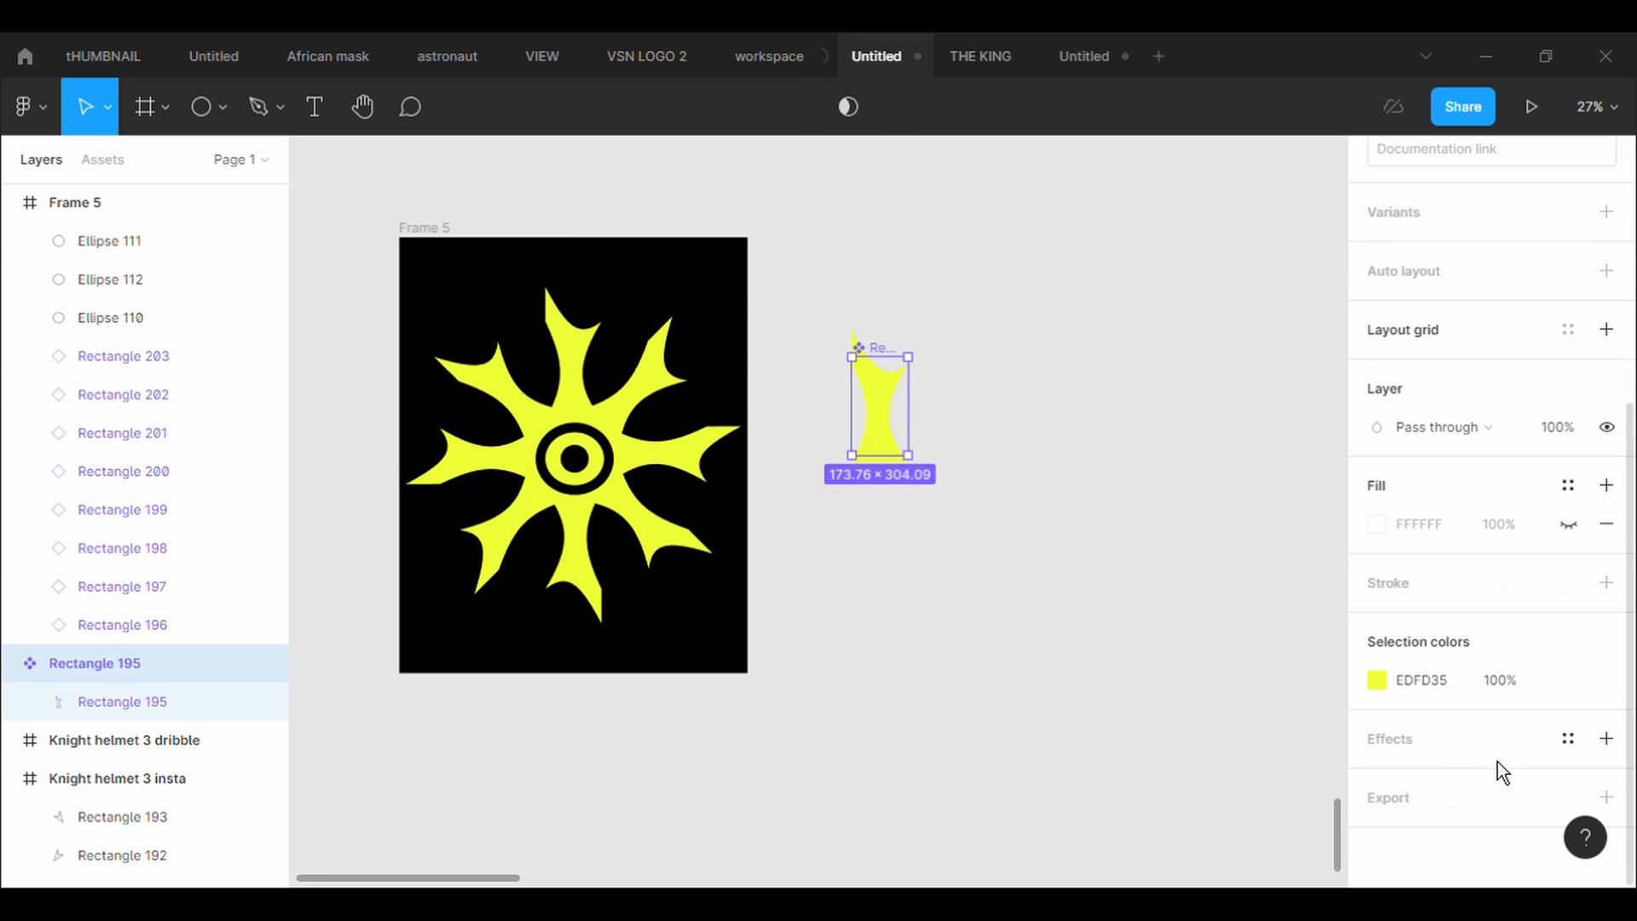
pyautogui.click(1444, 590)
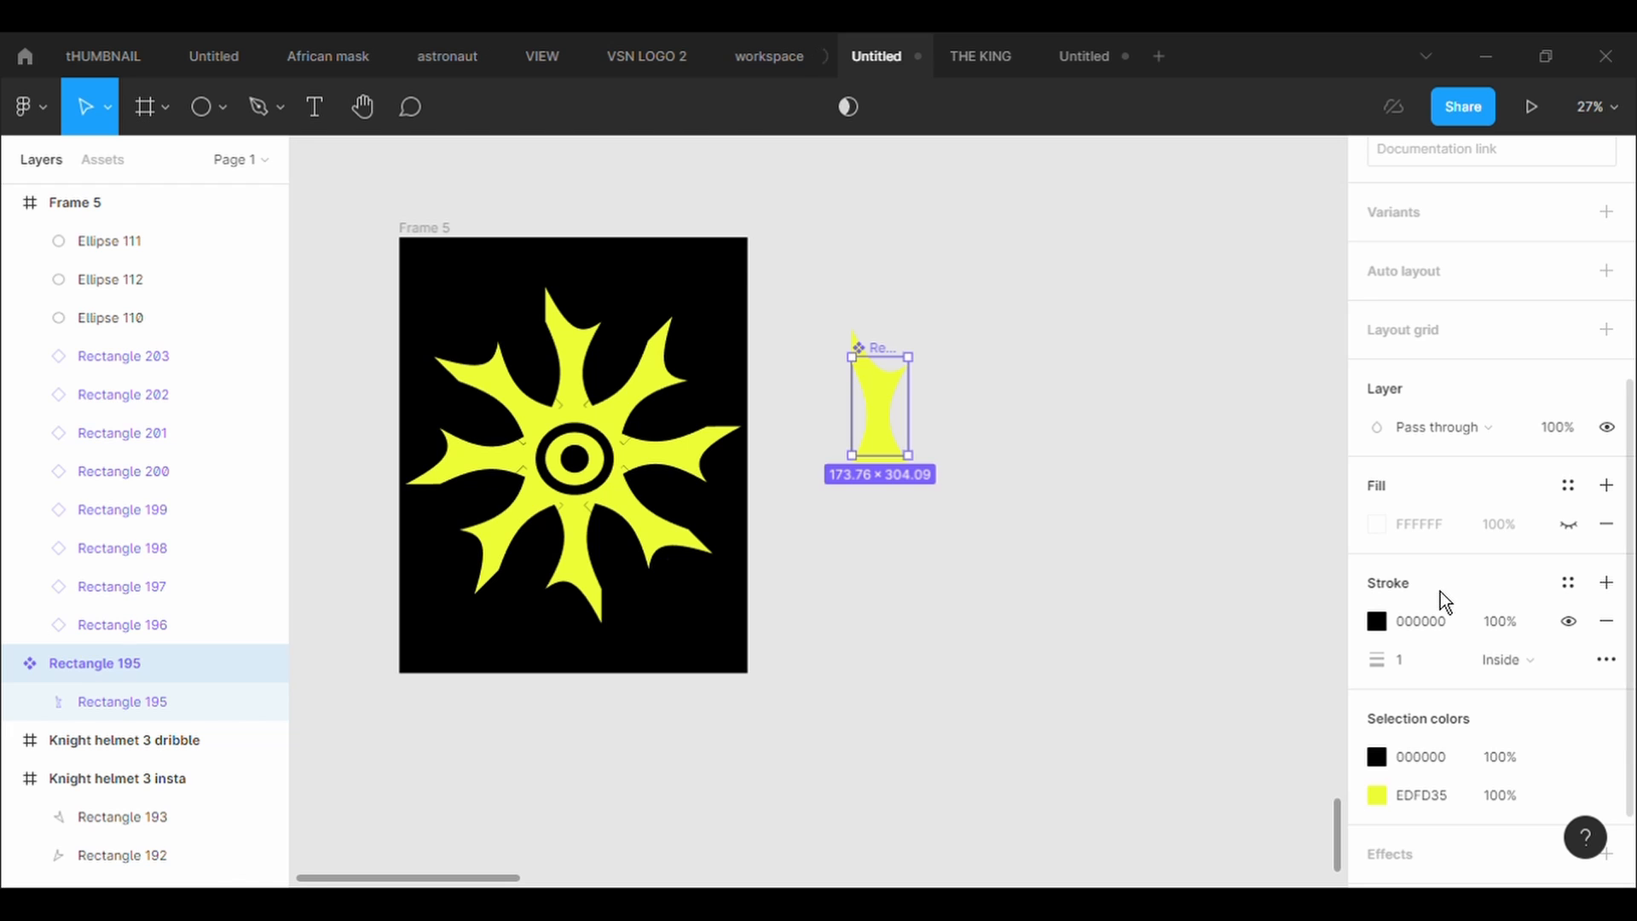
pyautogui.hotkey('ctrl', 'z')
# Add a black inside stroke to the yellow vector within the main component
pyautogui.doubleClick(878, 431)
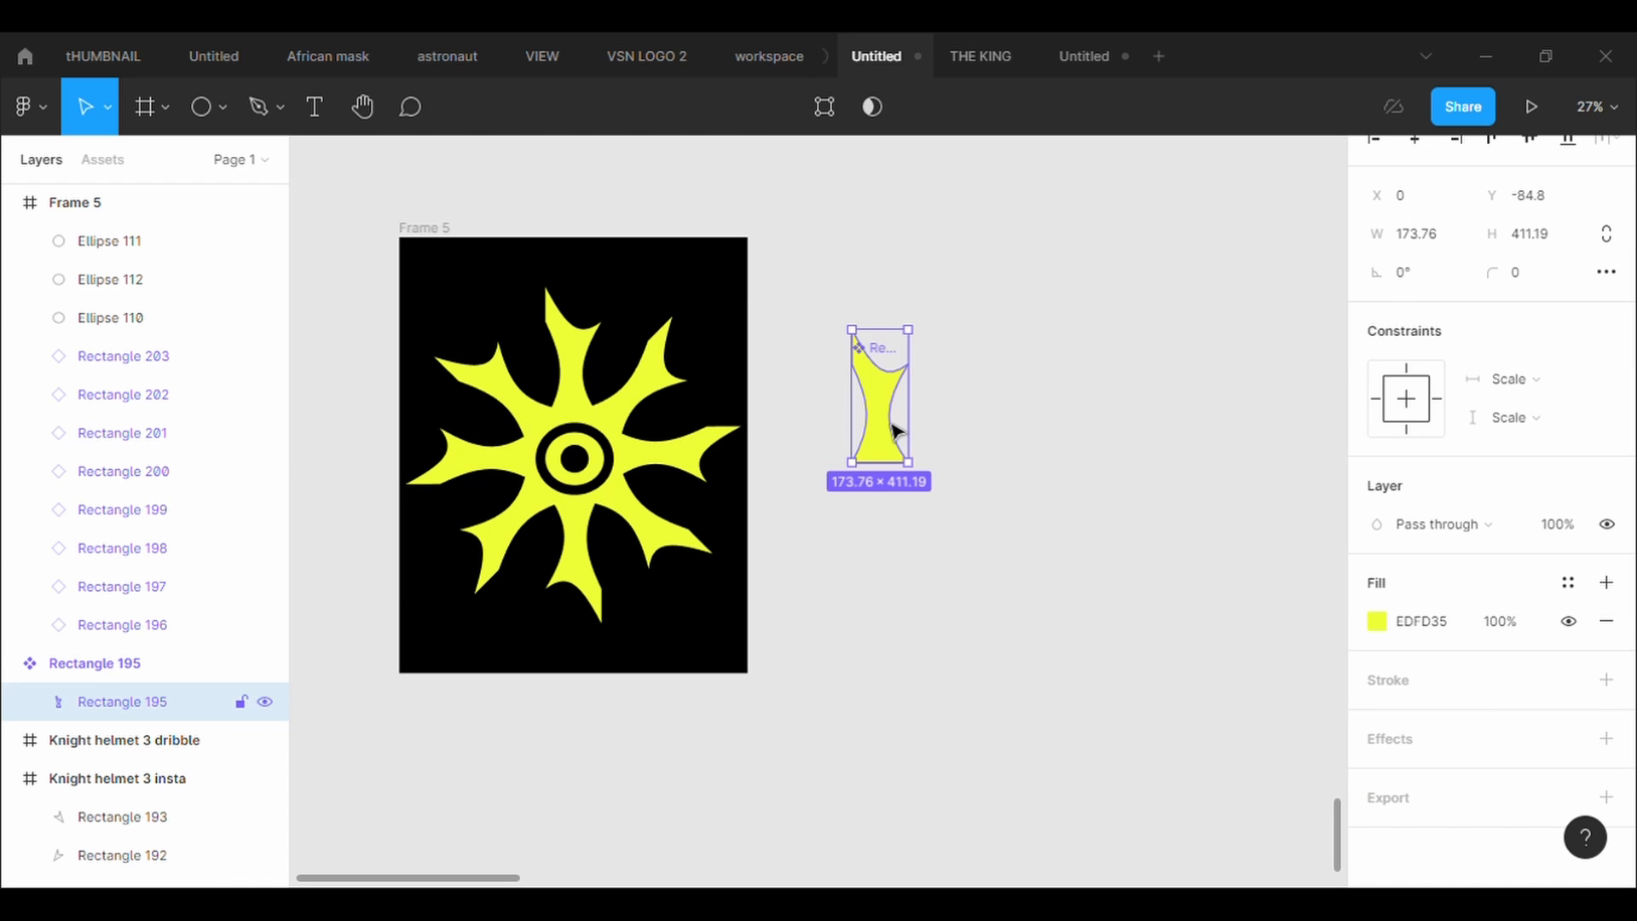
pyautogui.click(1439, 694)
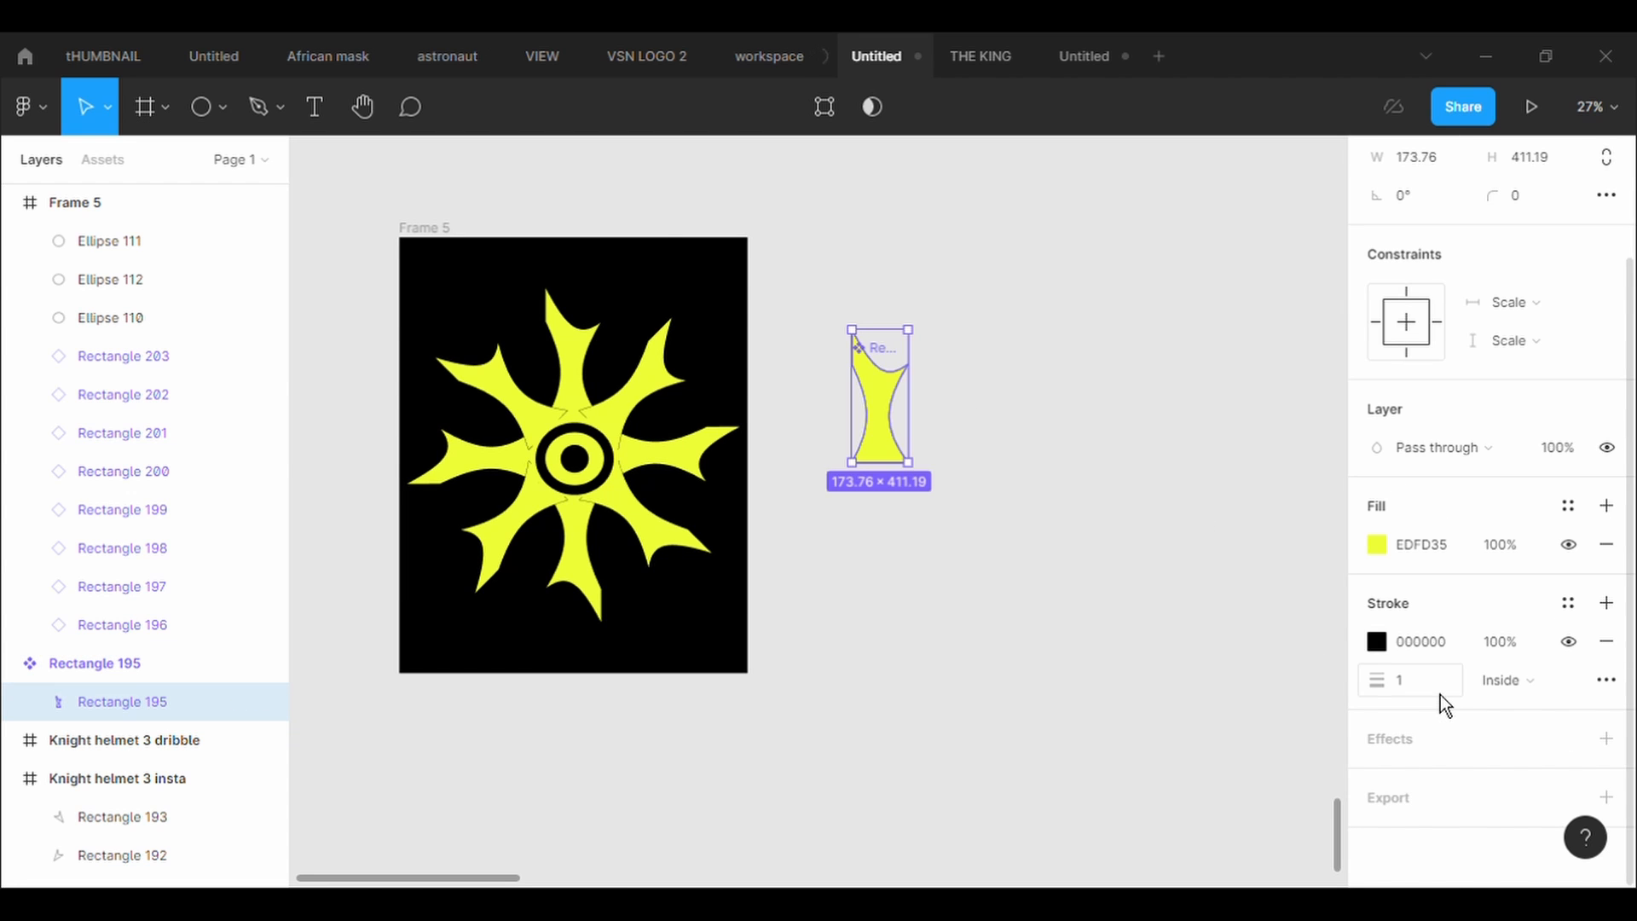